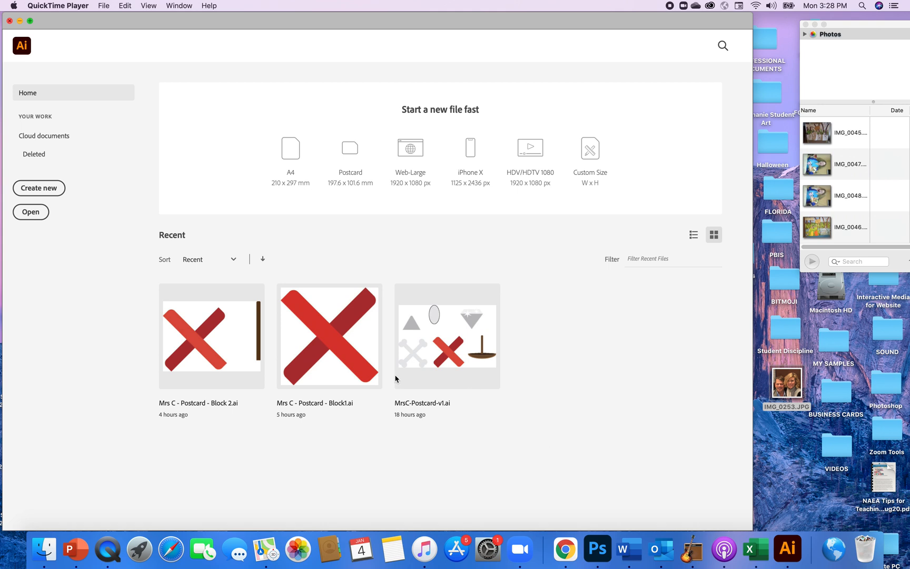
Start a new document from the Print presets and name it "Mrs C Postcard Video – v1".
click(46, 191)
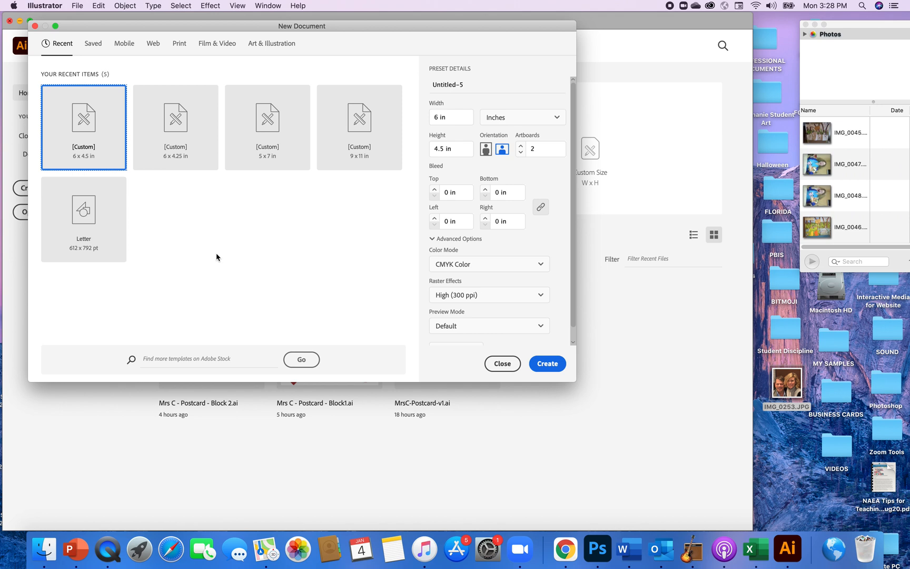
click(178, 44)
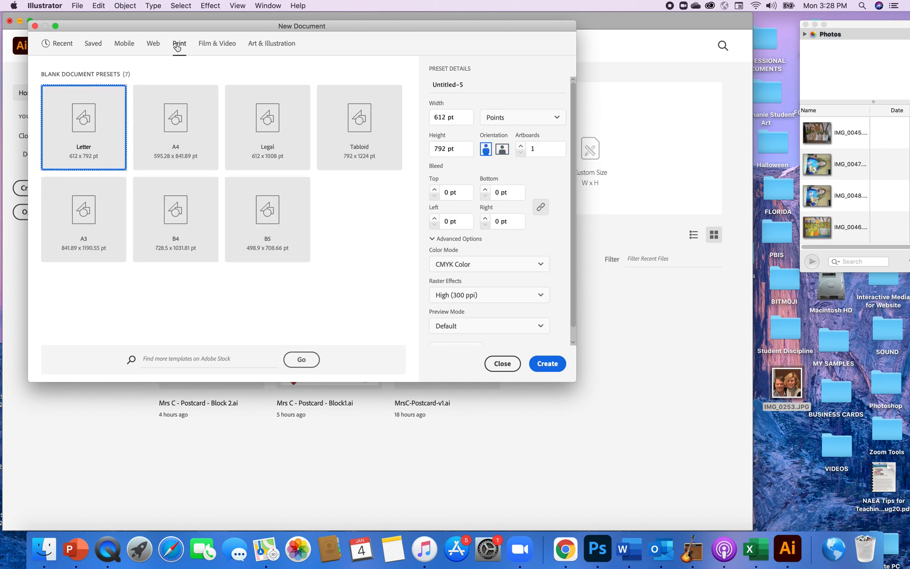
click(473, 88)
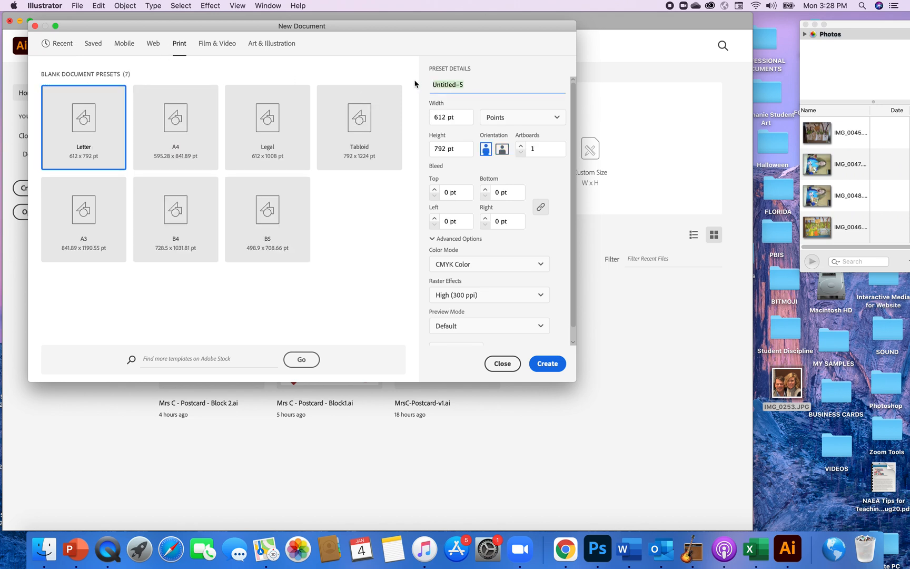
text(Mrs C Postcard Video – v1)
Change the document units to inches and set the page size to 6 in wide by 4.25 in high.
click(557, 118)
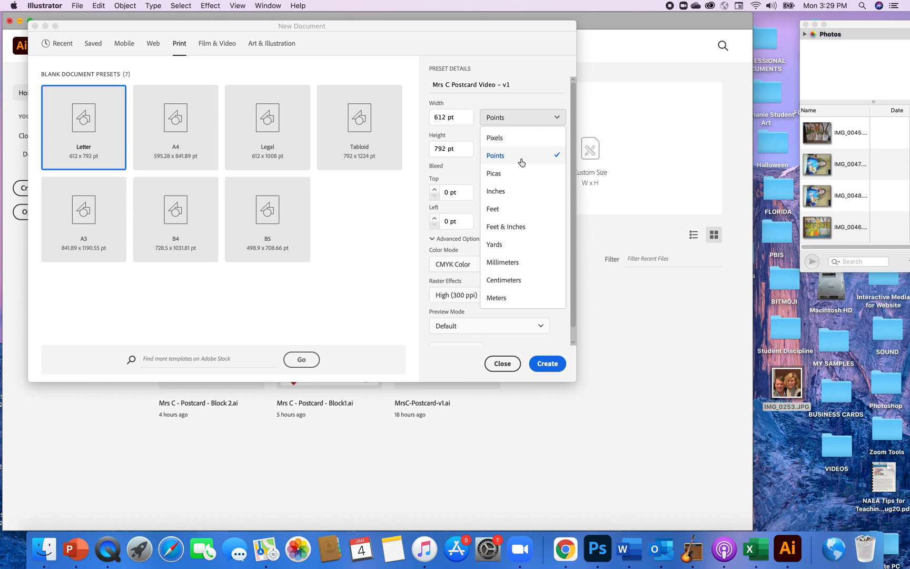
click(505, 195)
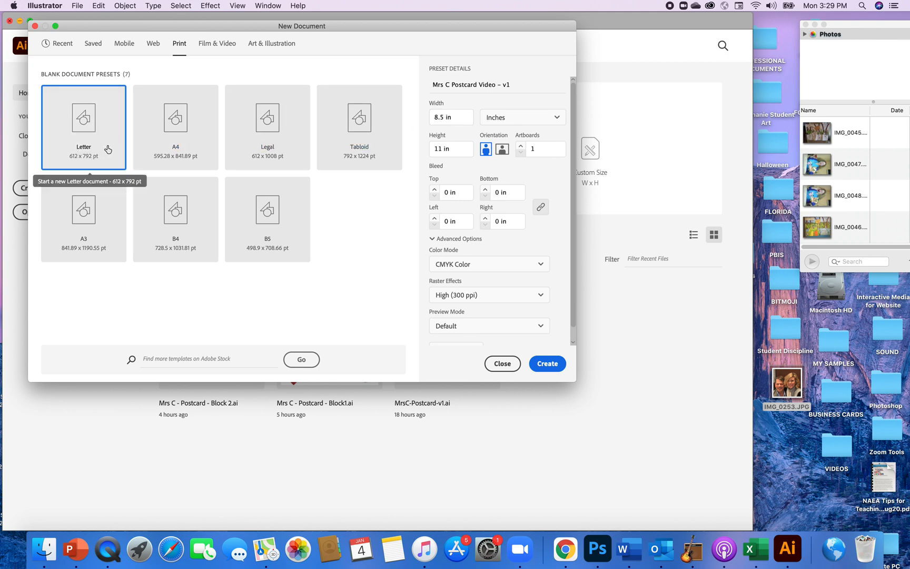
click(445, 120)
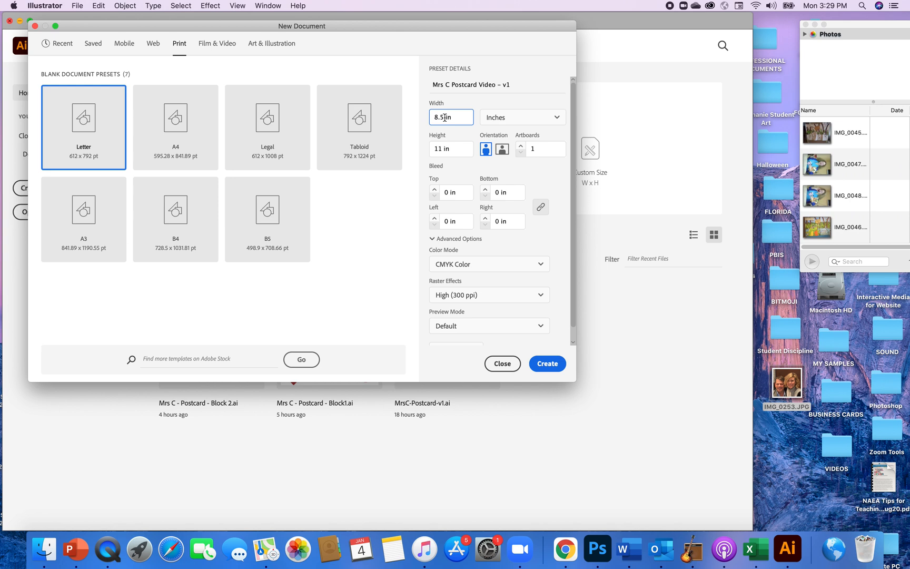
drag(446, 117, 430, 117)
text(6)
drag(442, 152, 430, 149)
text(4)
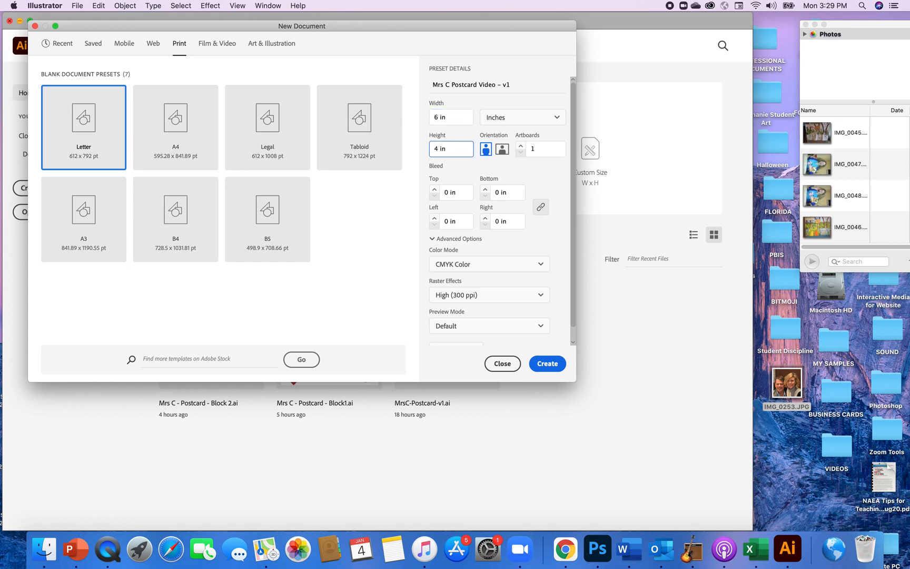
text(.25)
Choose landscape orientation with 2 artboards, keep the bleed at 0 in, and create the document.
click(503, 150)
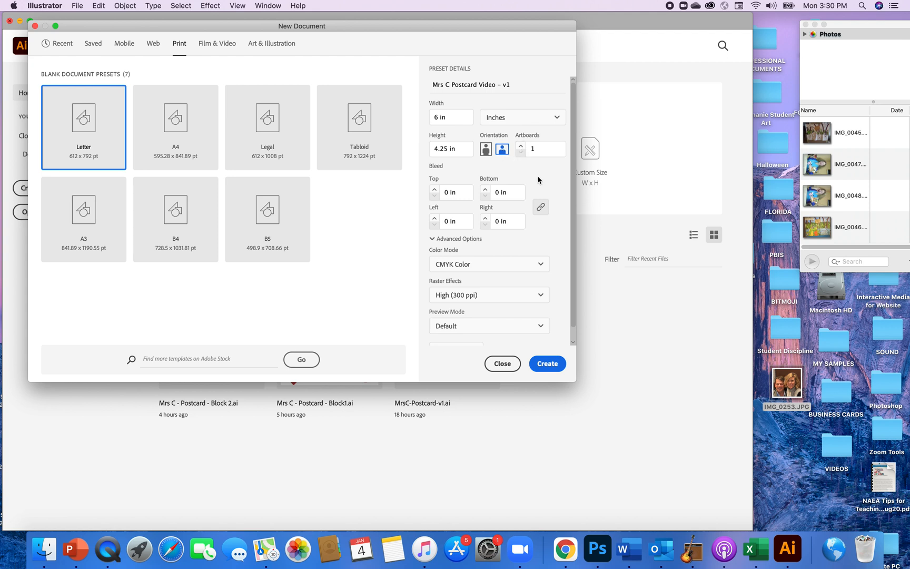
click(521, 146)
click(434, 189)
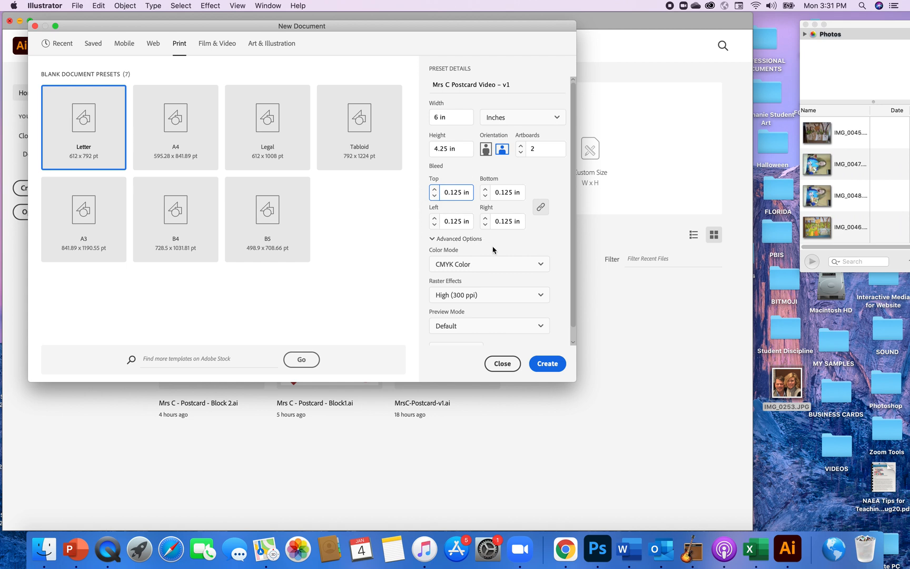
click(434, 196)
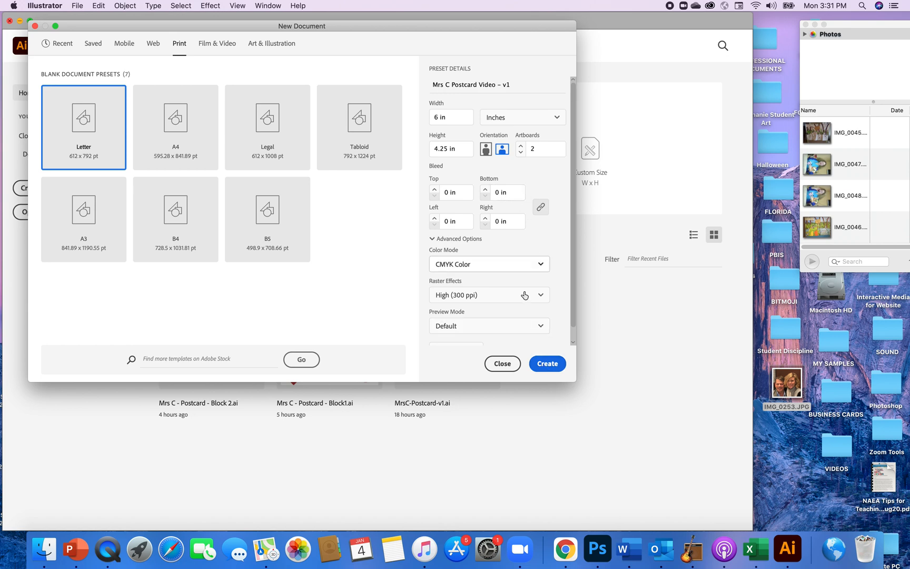
click(543, 365)
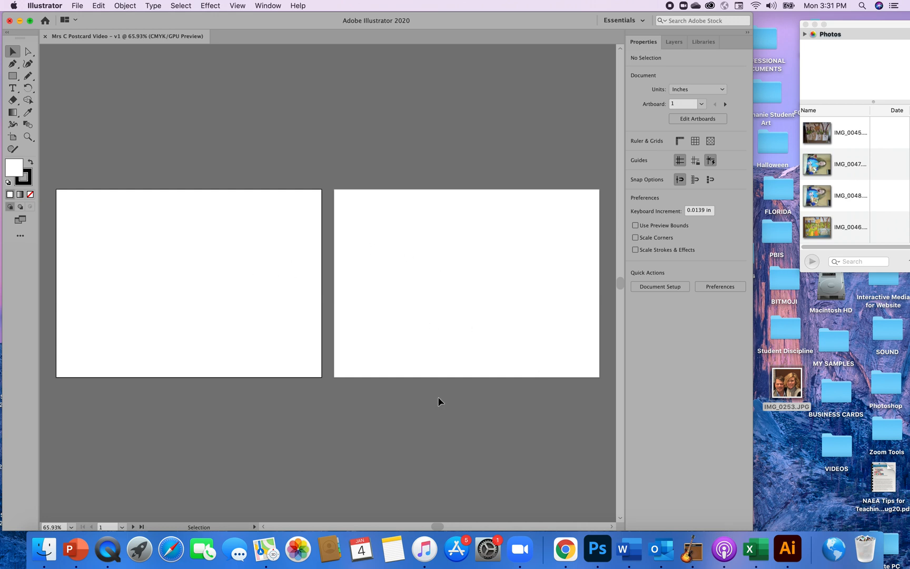
Apply a linked 0.125 in bleed to all four sides through the Document Setup options.
click(659, 291)
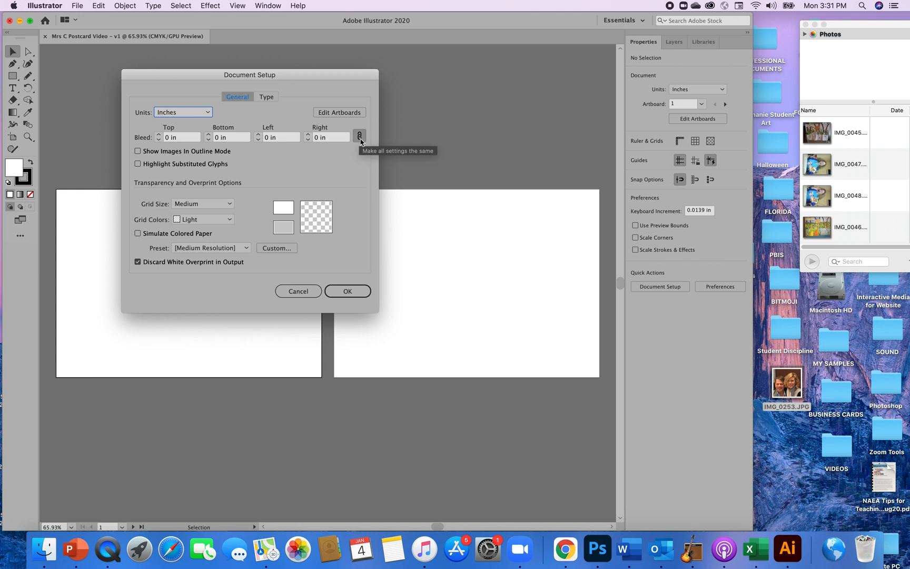
click(158, 135)
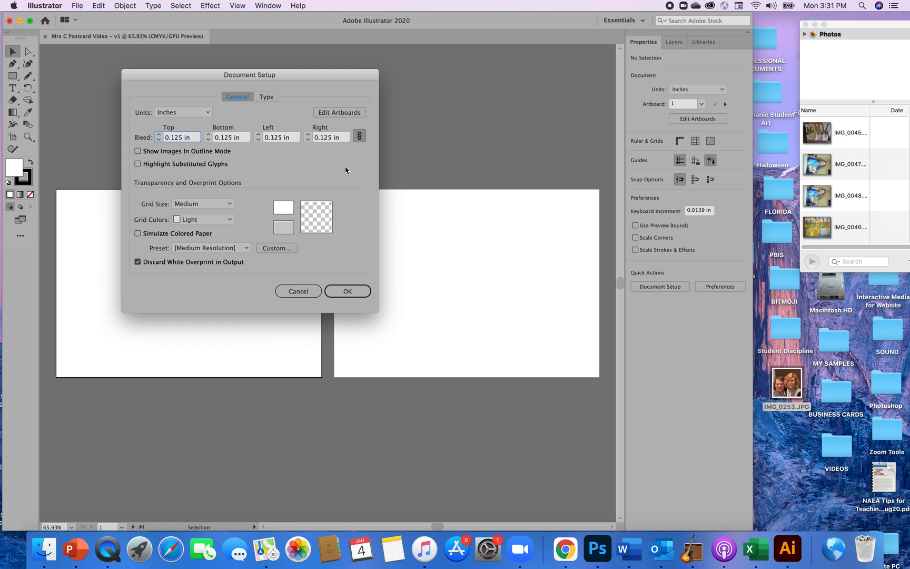
click(359, 136)
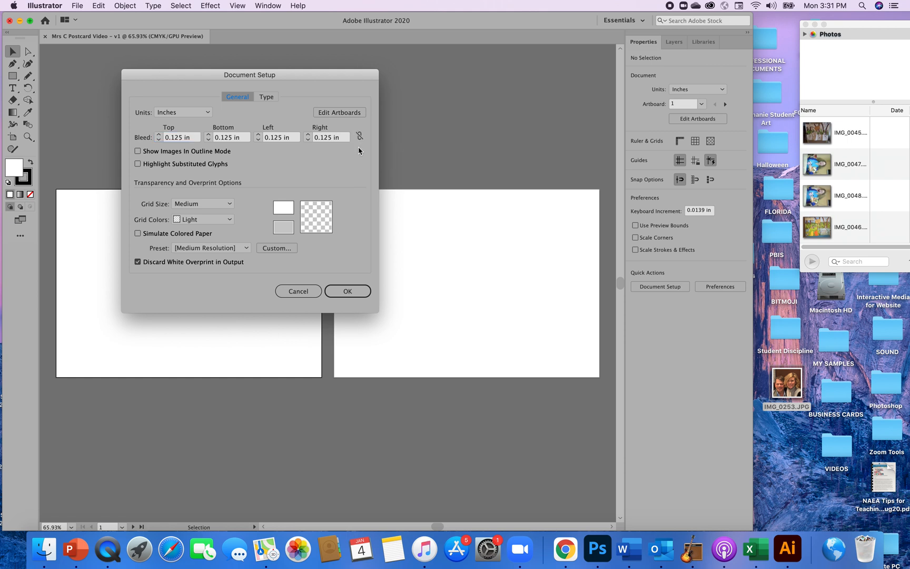
click(159, 135)
click(159, 140)
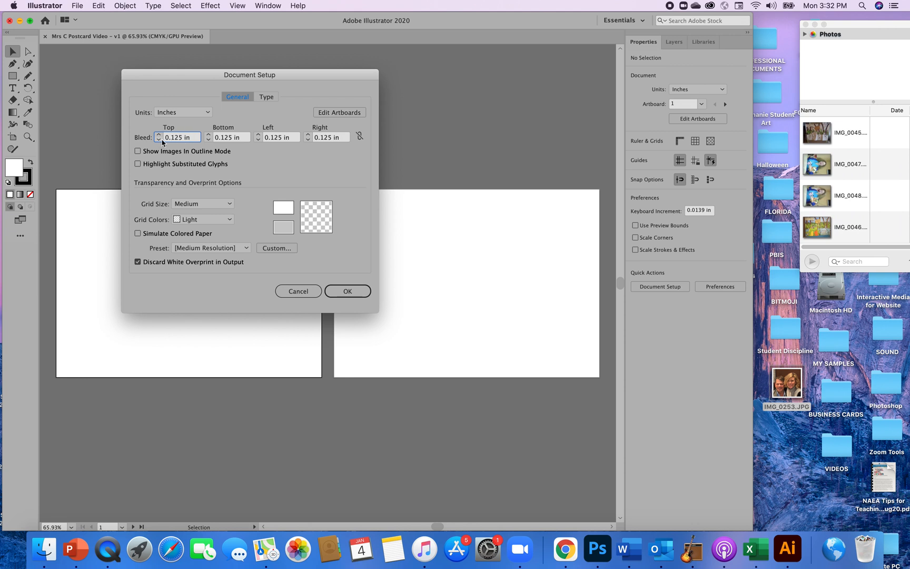
click(360, 136)
click(345, 294)
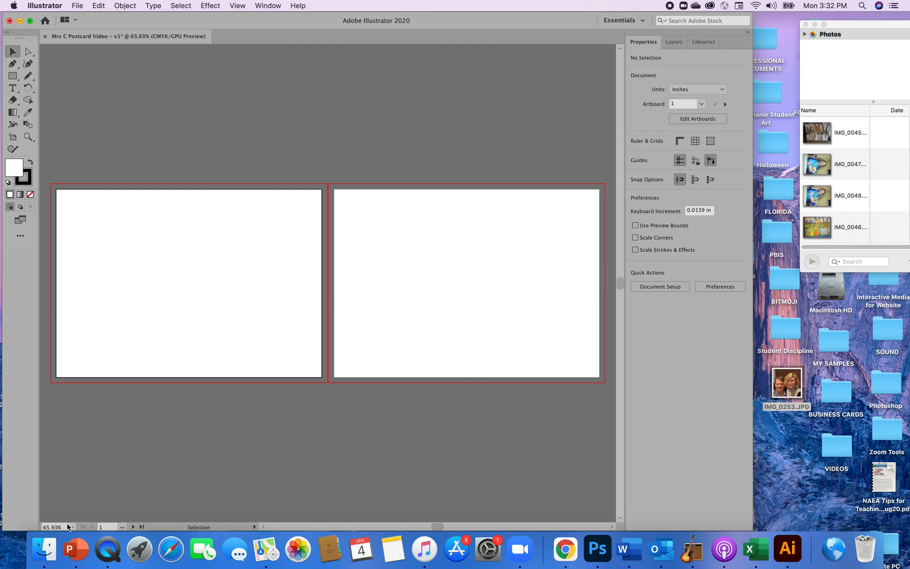
Go to artboard 2 and fit it in the view.
click(123, 528)
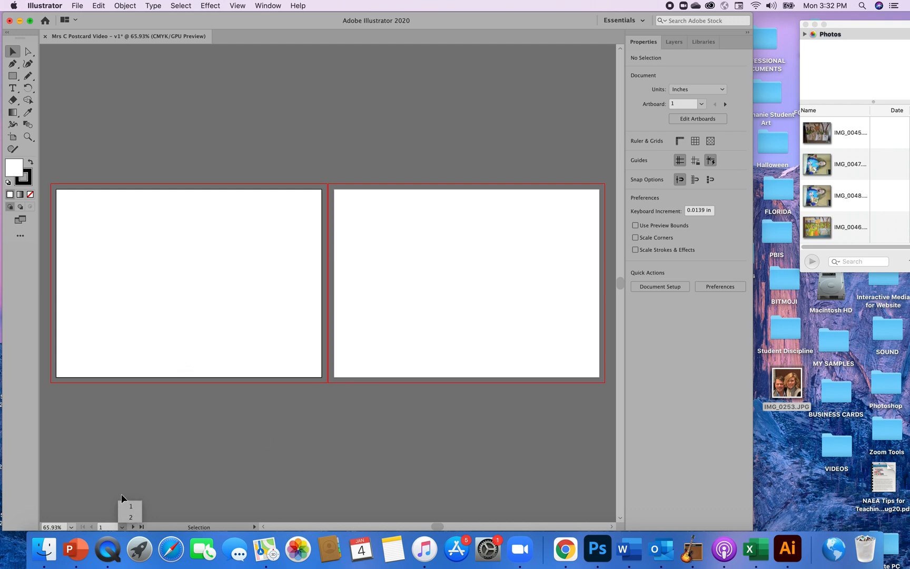
click(130, 518)
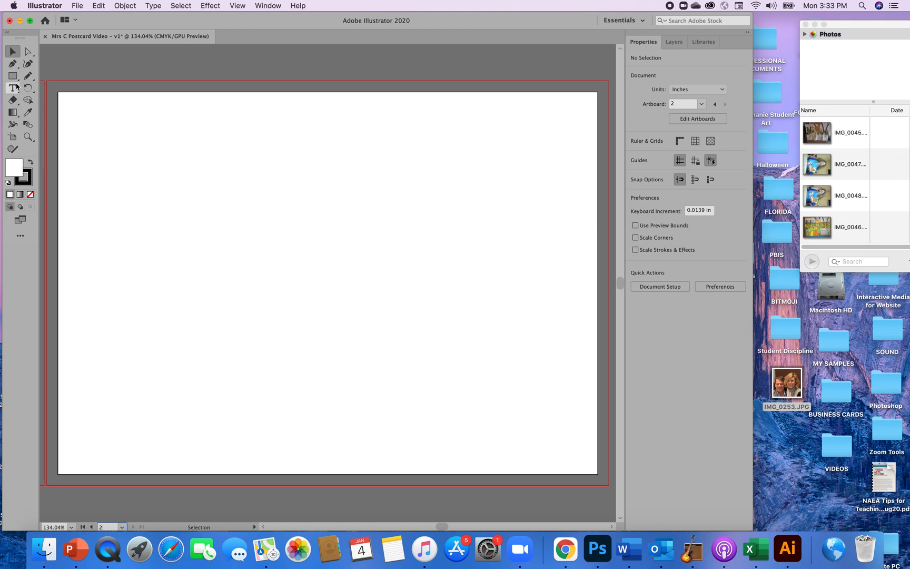
Reset the Essentials workspace and expand the tools to two columns.
click(263, 7)
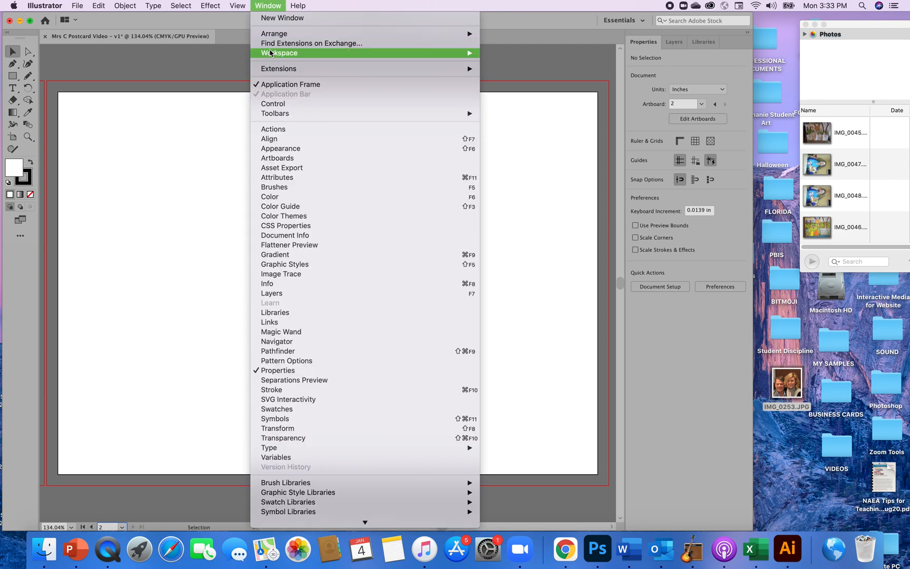
mouse_move(270, 54)
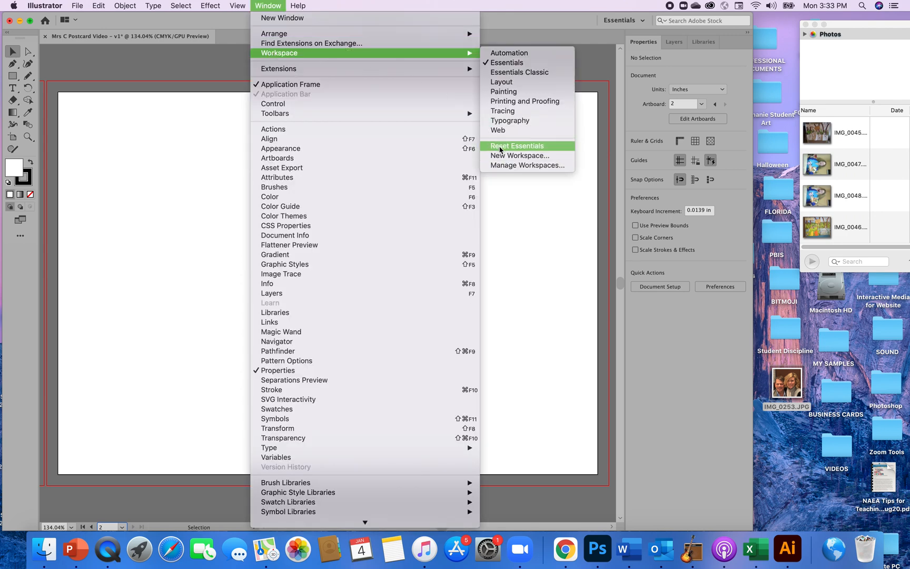
click(500, 148)
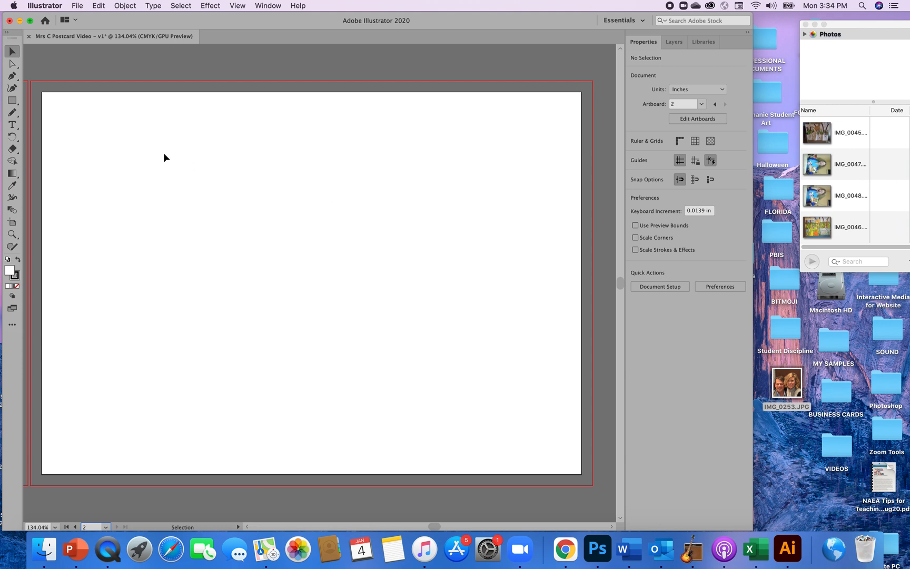
click(6, 32)
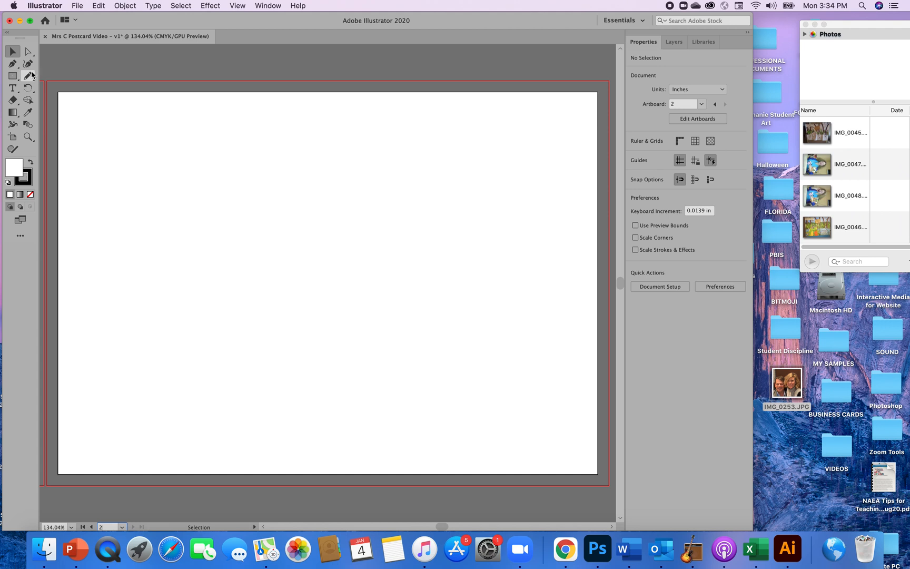
Draw a tall rectangle about 0.5 in wide and 2 in high near the middle of artboard 2.
click(13, 75)
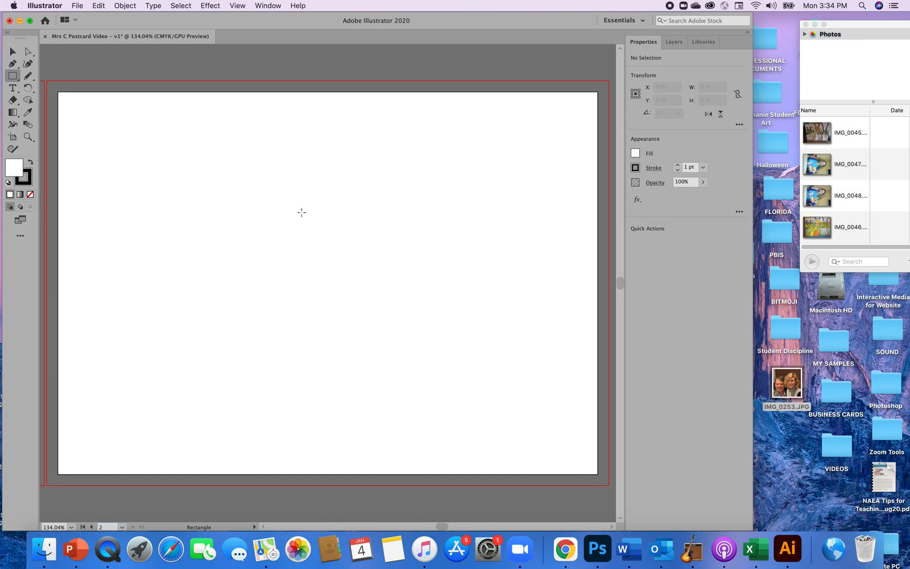
drag(301, 212, 329, 239)
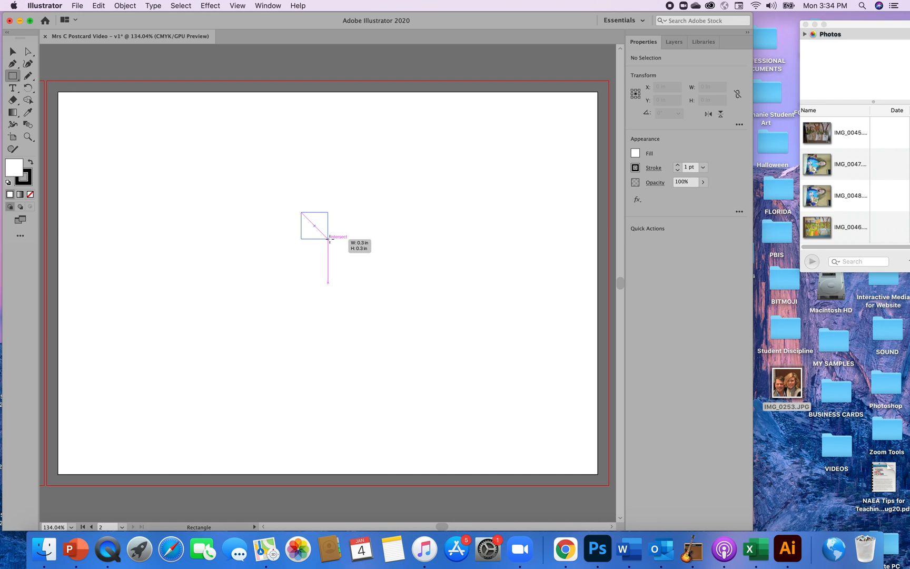
drag(329, 239, 347, 392)
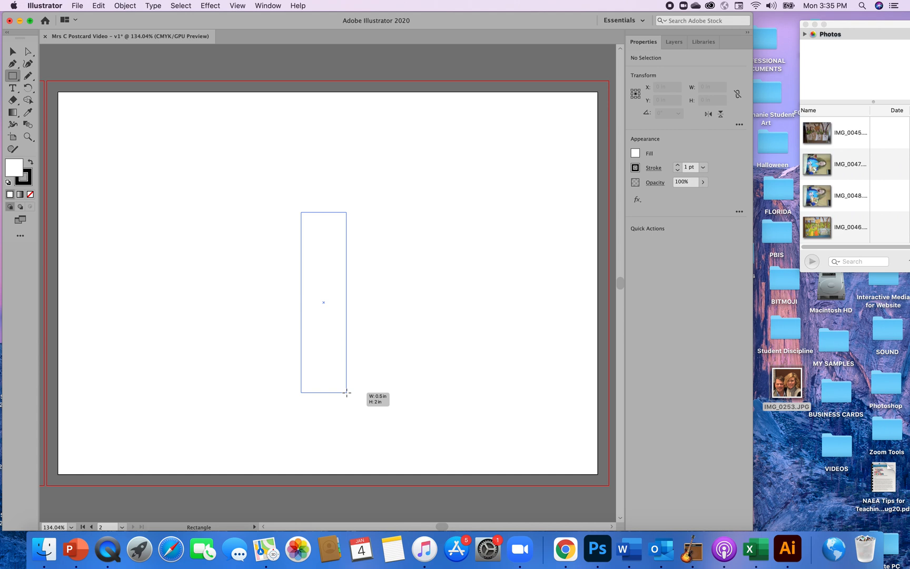
drag(347, 392, 347, 392)
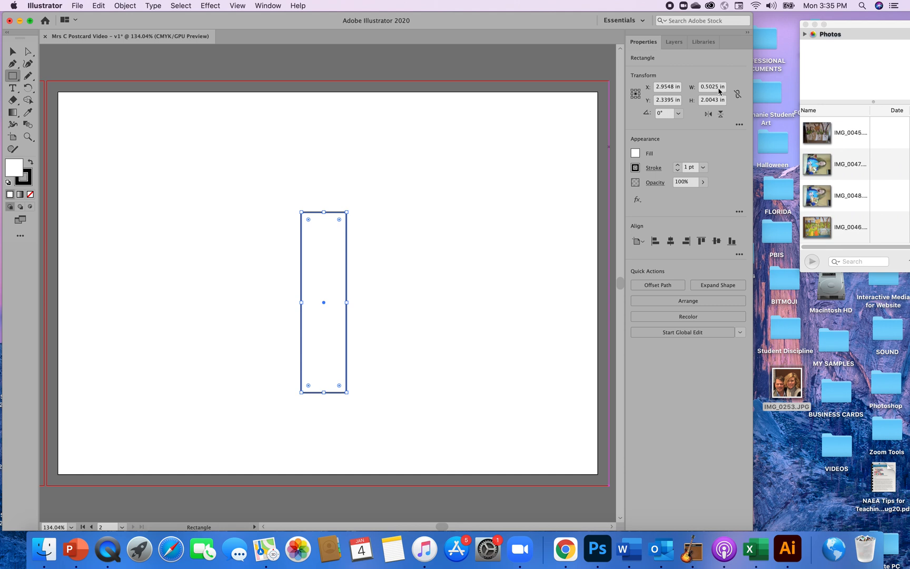
Set the rectangle's width to exactly 0.5 in.
click(720, 87)
key(BackSpace)
key(BackSpace)
key(BackSpace)
click(716, 101)
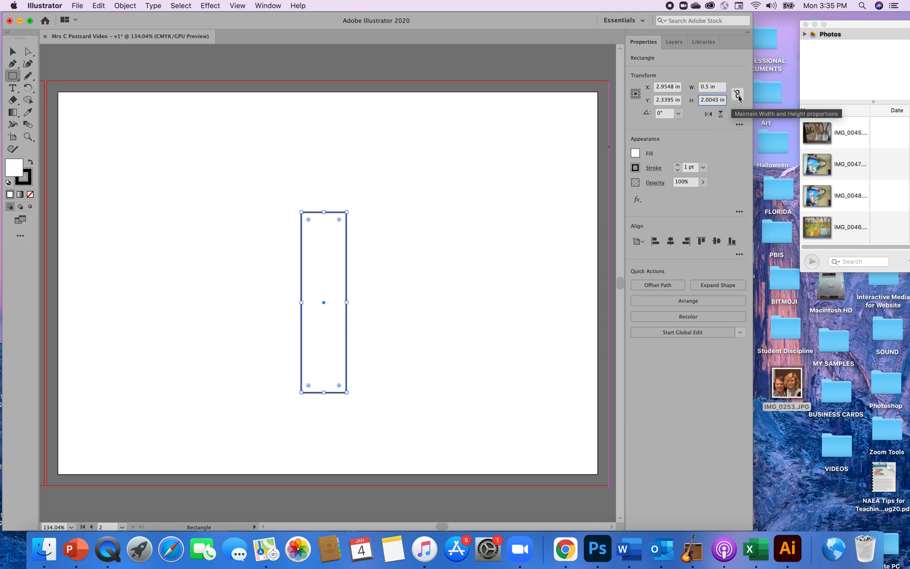
Constrain the rectangle's width and height proportions and set its height to 2 in.
click(738, 95)
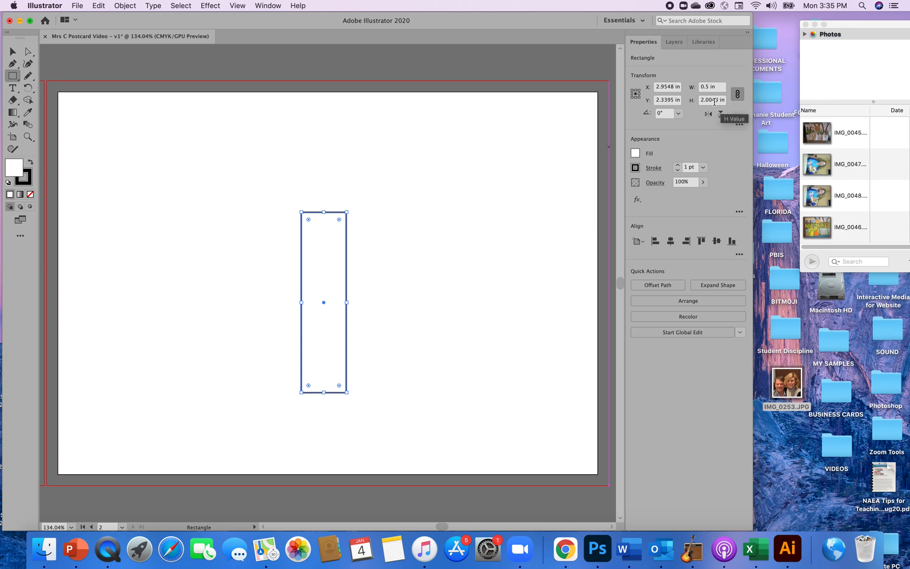
click(719, 102)
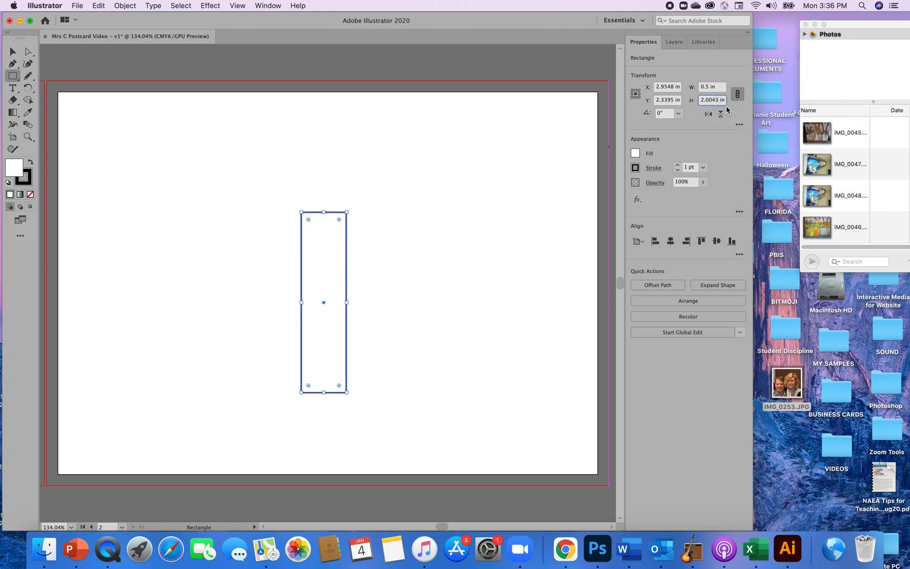
key(BackSpace)
key(BackSpace)
key(BackSpace)
key(BackSpace)
key(Return)
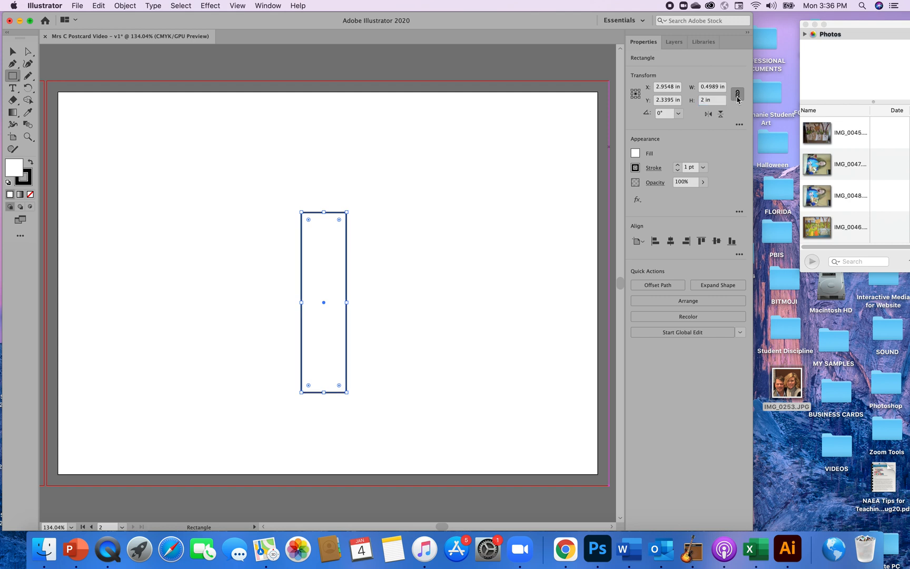
Release the proportion constraint and set the rectangle's width back to 0.5 in.
click(737, 94)
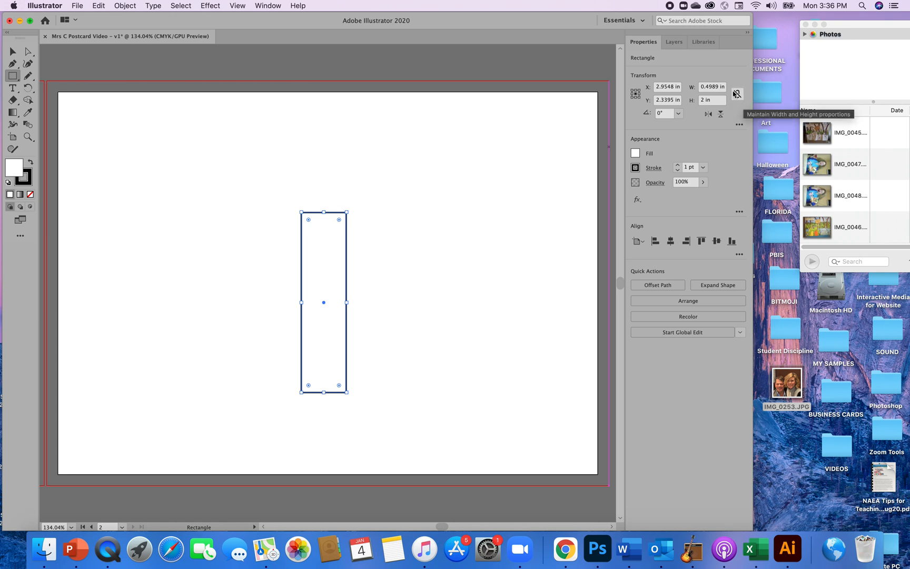
click(719, 86)
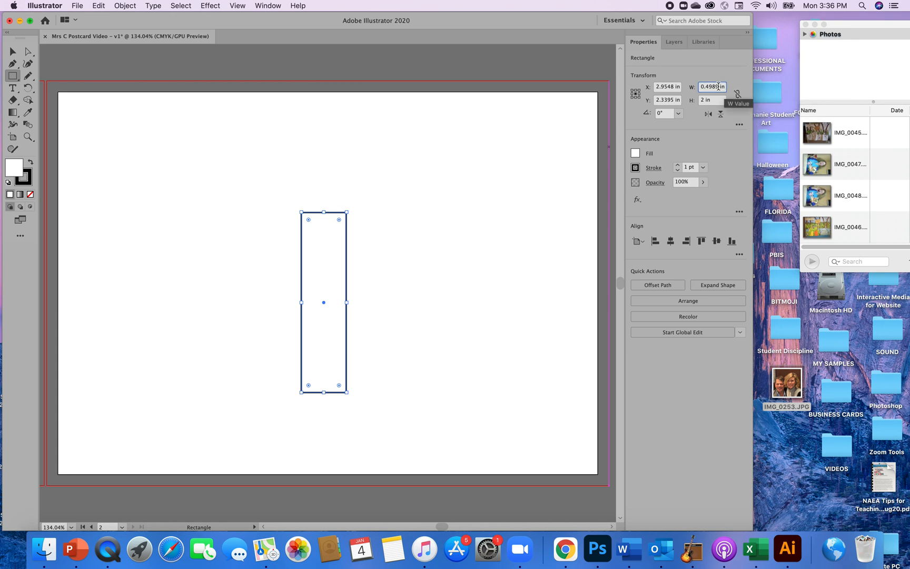
key(BackSpace)
key(BackSpace)
key(BackSpace)
key(BackSpace)
text(5)
click(716, 138)
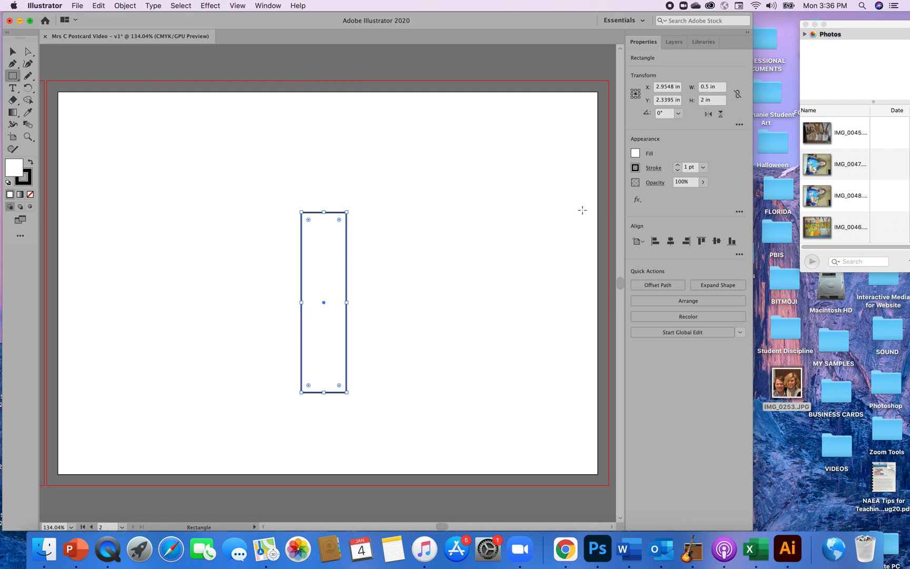
Switch to the Selection tool, deselect the rectangle and select it again by its edge.
click(13, 52)
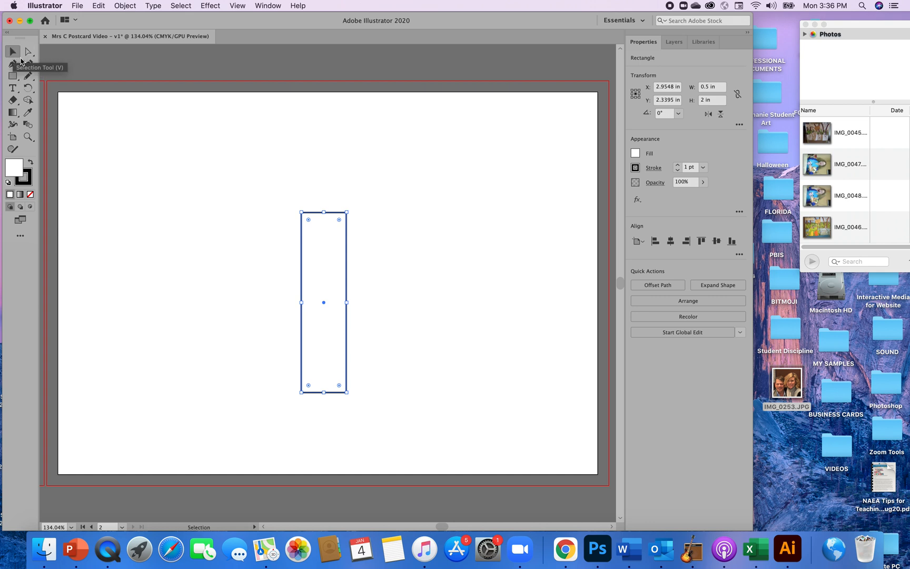
click(401, 311)
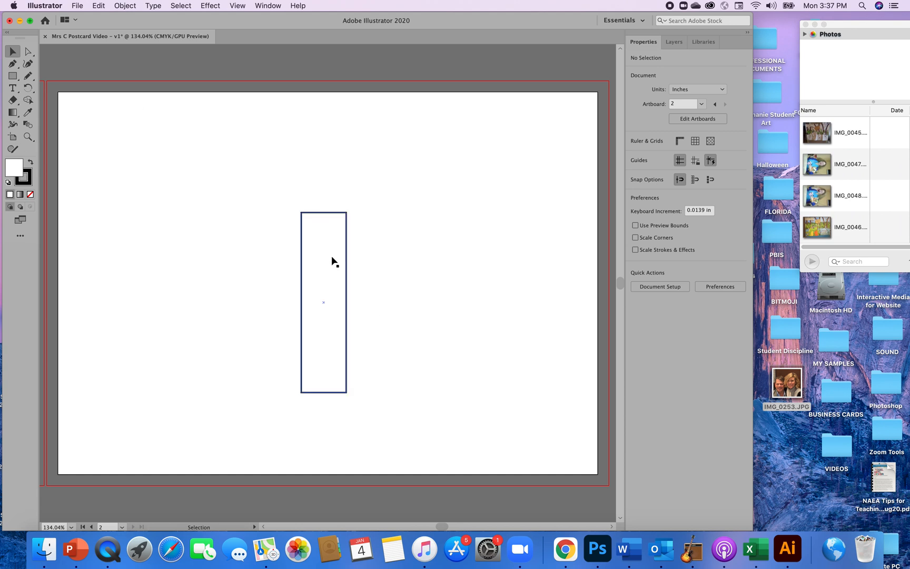
click(348, 287)
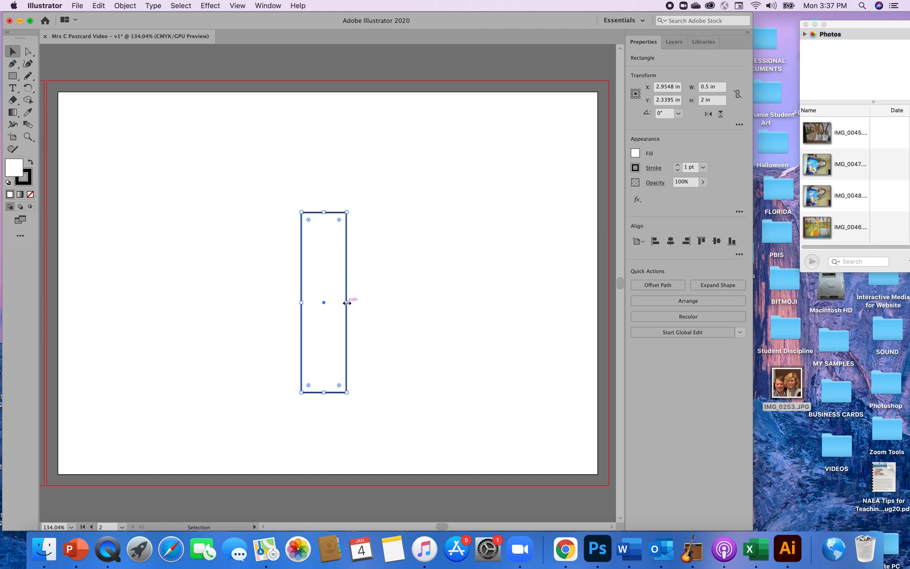
drag(347, 303, 348, 304)
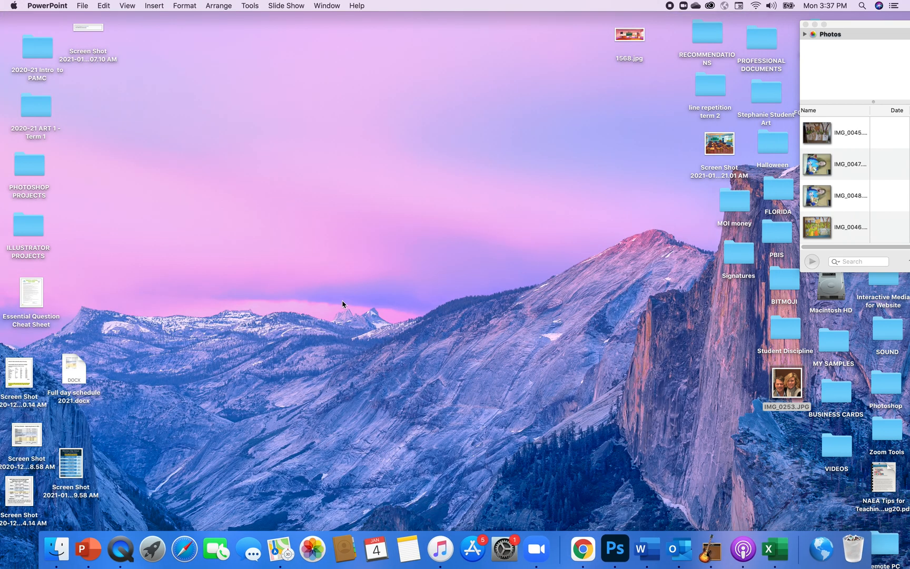
click(348, 351)
click(559, 483)
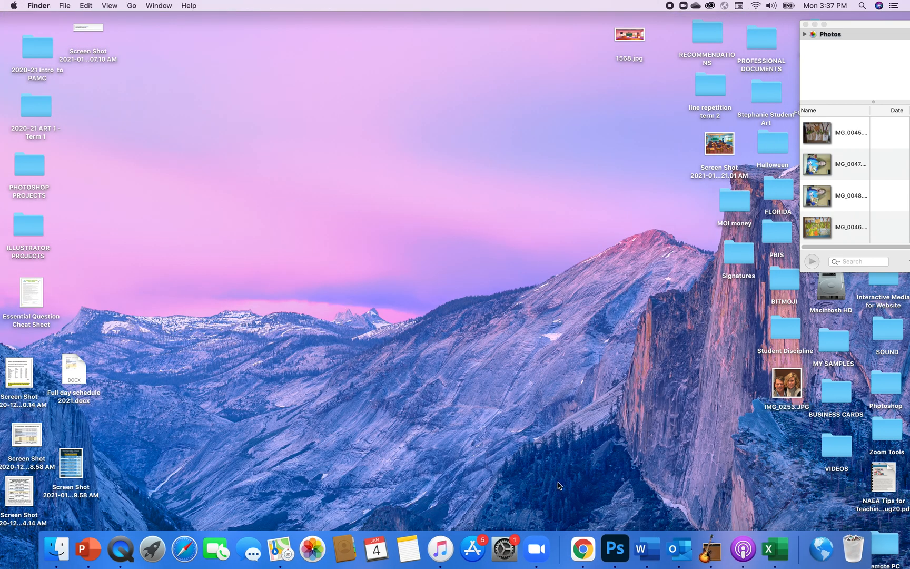
click(615, 549)
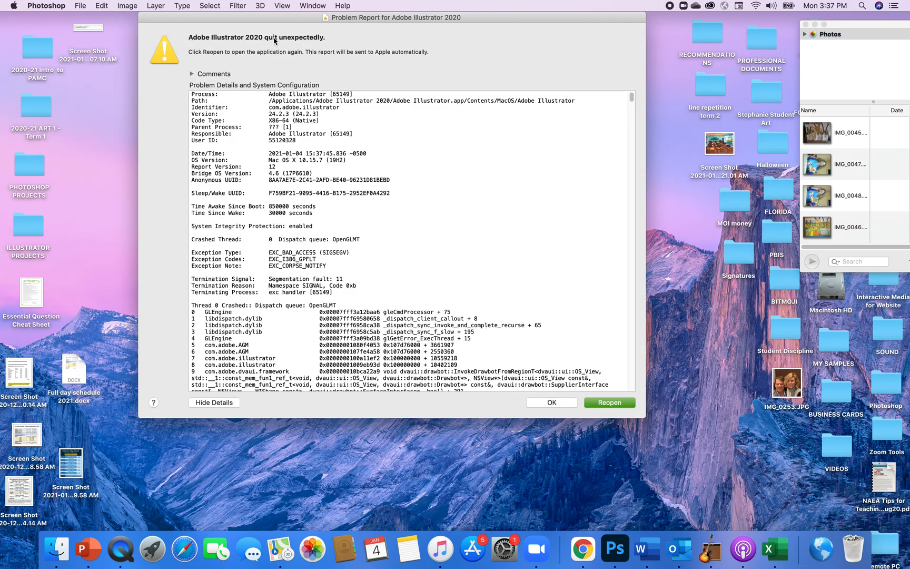
Reopen Illustrator after the crash, send the crash report and accept the recovery of the open postcard document.
click(599, 405)
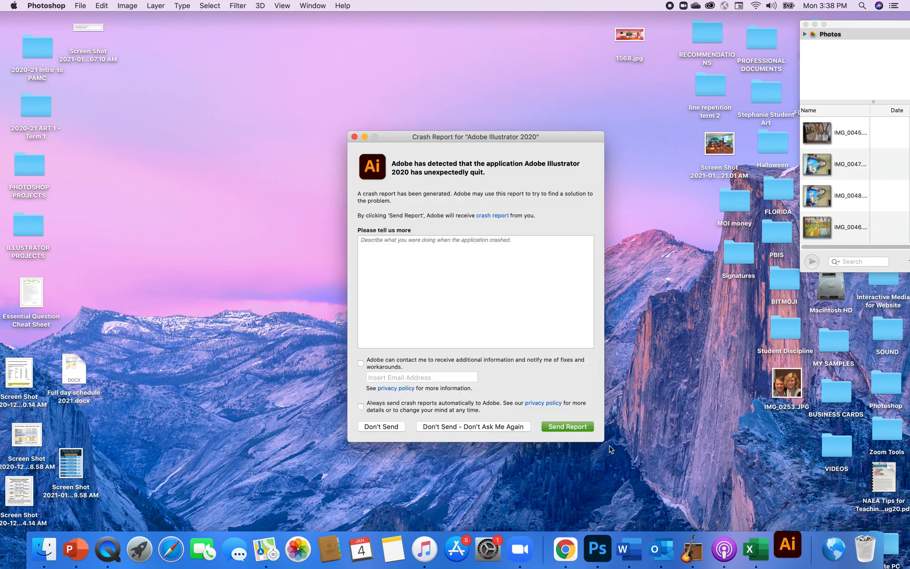
click(566, 427)
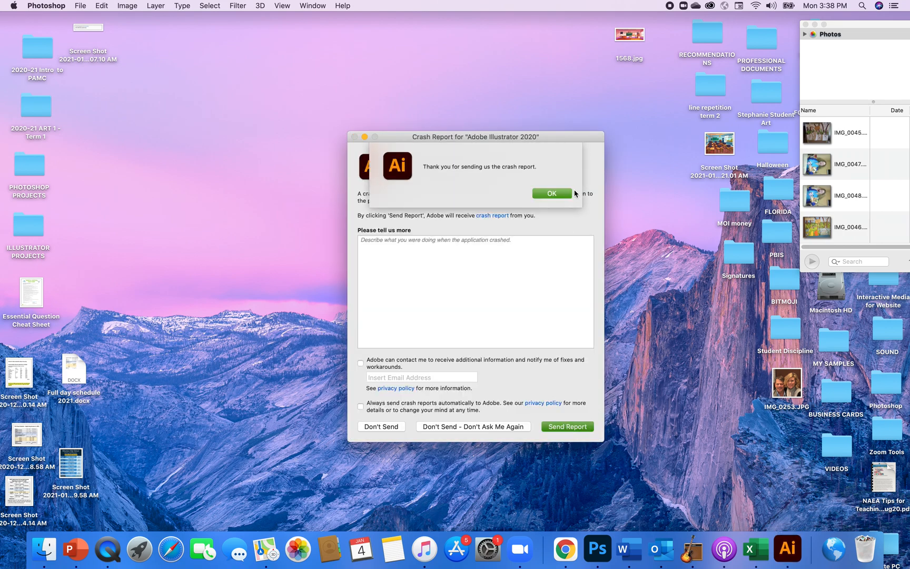
click(566, 196)
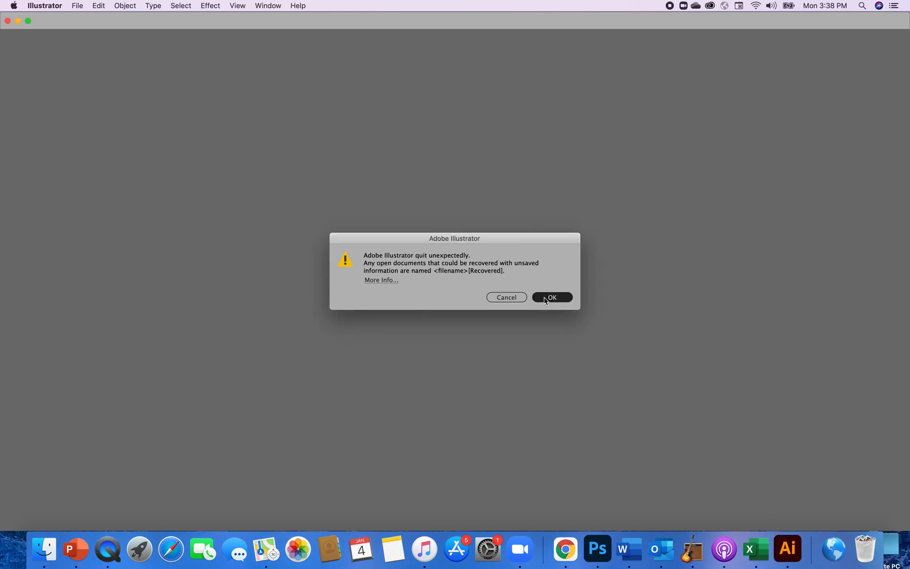
click(553, 298)
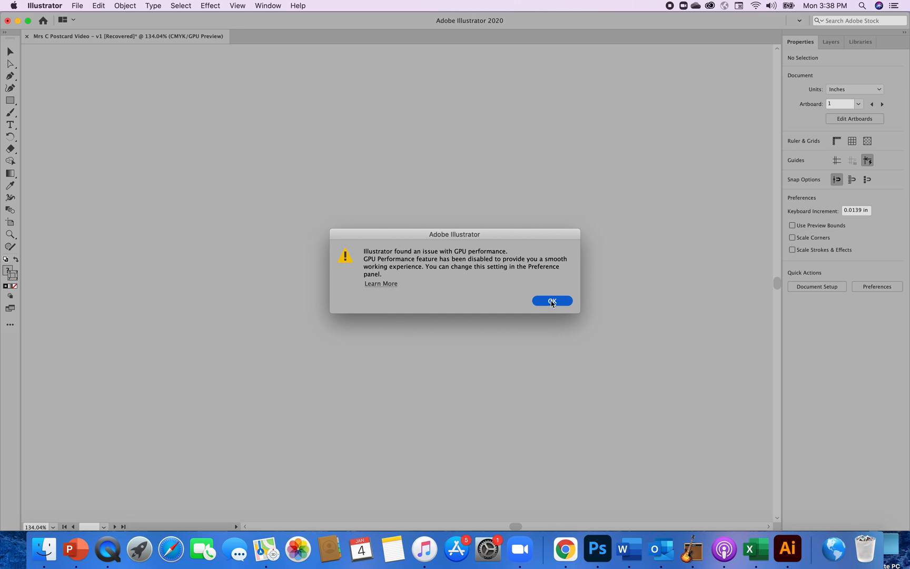
click(552, 306)
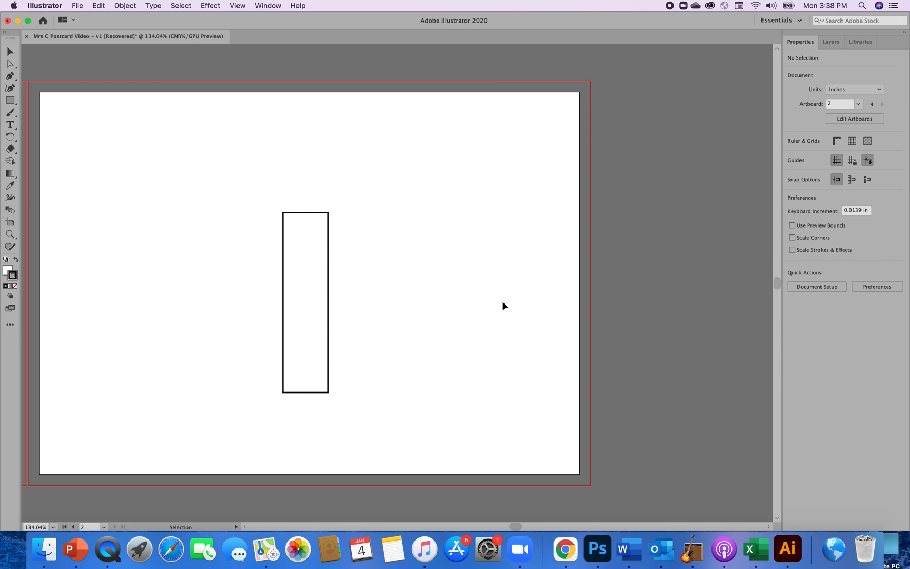
Save the recovered document in the Ai PostCard folder as "Mrs C Postcard Video - v1.ai" with the default Illustrator 2020 options.
click(78, 6)
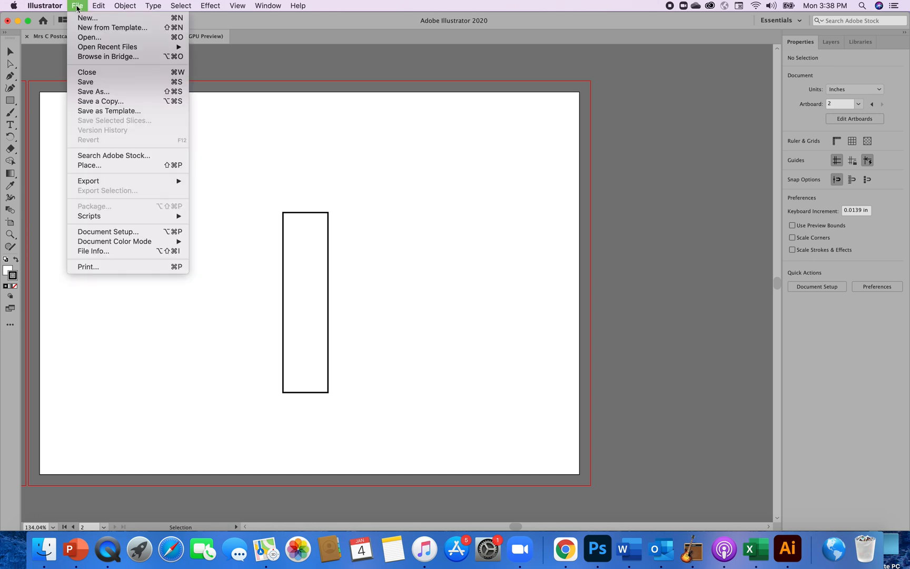
click(86, 83)
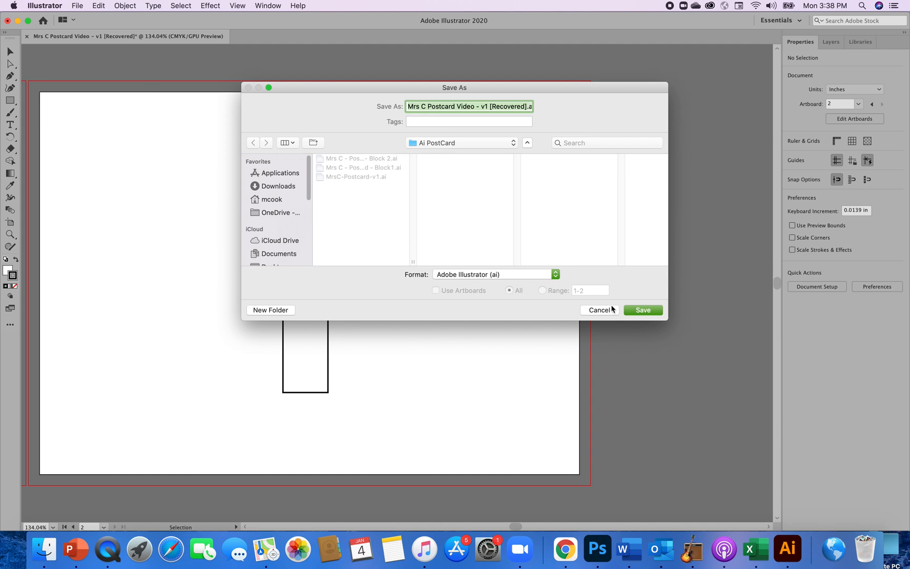
click(524, 105)
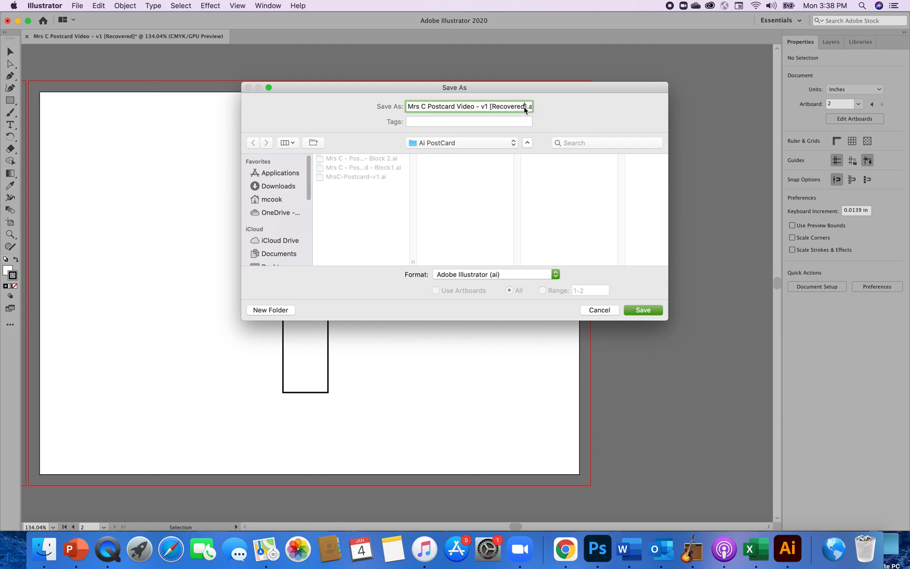
key(BackSpace)
key(BackSpace)
key(BackSpace)
key(BackSpace)
key(BackSpace)
key(BackSpace)
key(BackSpace)
key(BackSpace)
key(BackSpace)
key(BackSpace)
key(Right)
key(BackSpace)
key(BackSpace)
click(645, 311)
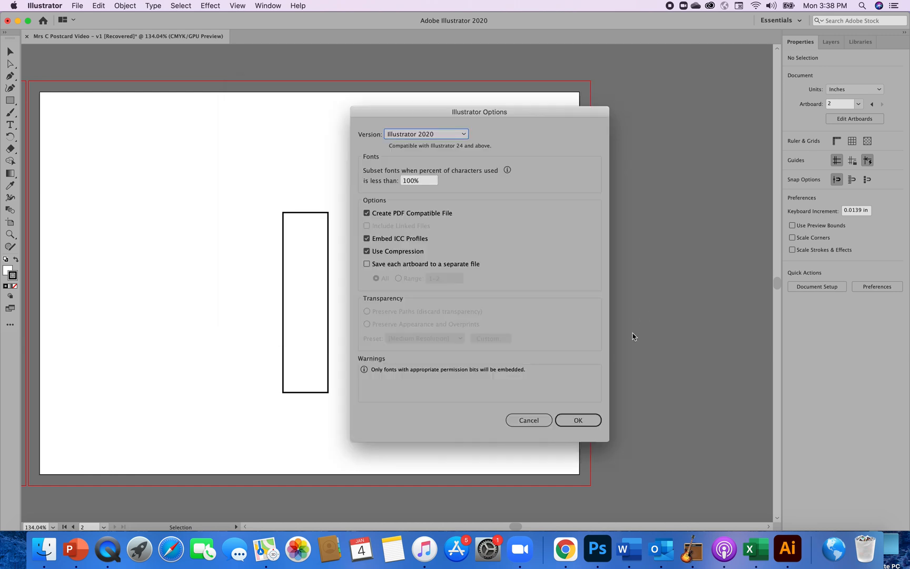
click(581, 421)
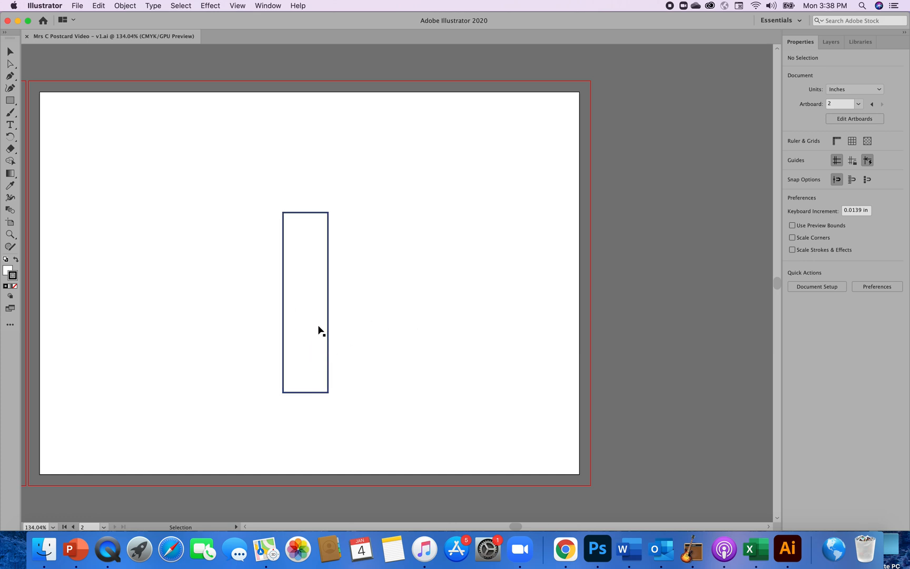
Move the rectangle slightly down and to the right on the second artboard, and expand the tools to two columns.
click(306, 306)
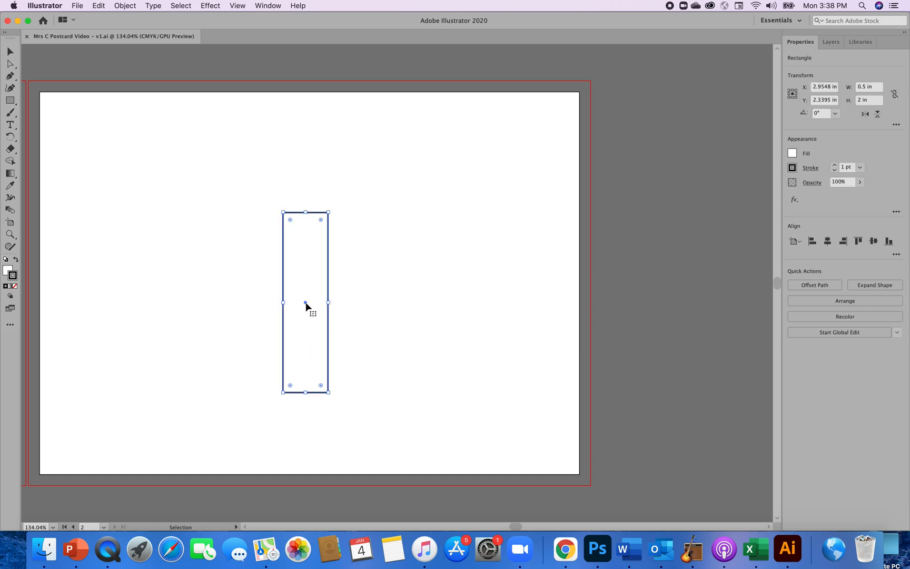
mouse_move(306, 304)
mouse_down()
mouse_move(339, 321)
mouse_move(417, 323)
mouse_move(316, 303)
mouse_up()
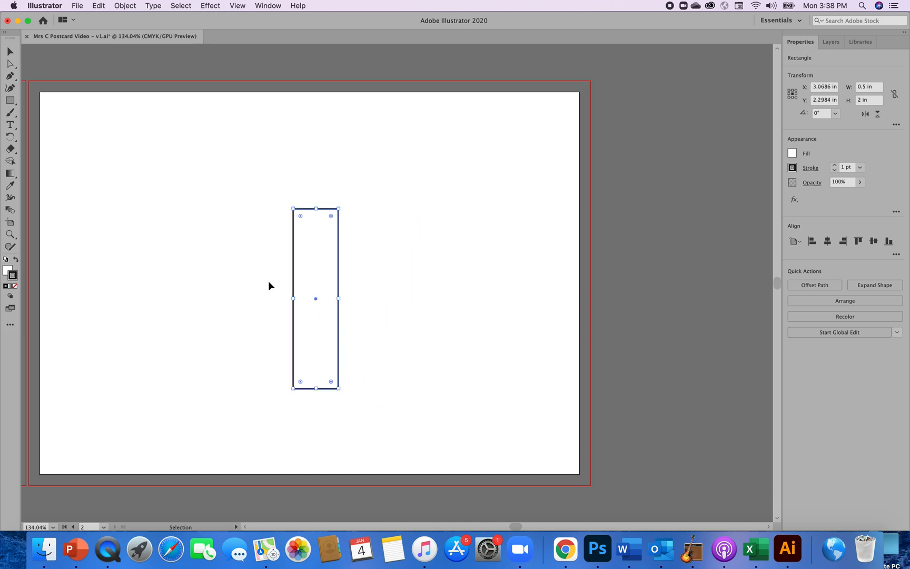
click(4, 32)
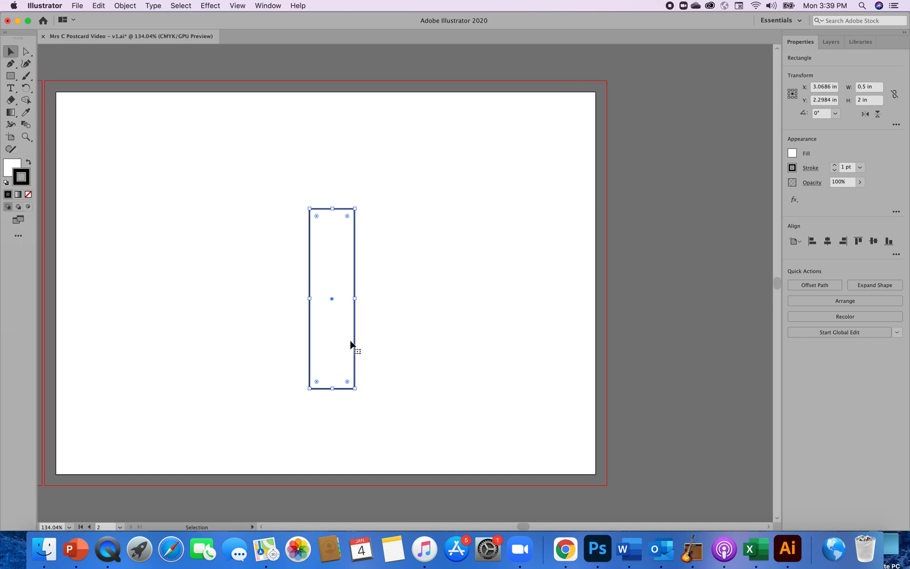
mouse_move(332, 300)
mouse_down()
mouse_move(411, 323)
mouse_move(369, 382)
mouse_move(249, 258)
mouse_move(459, 241)
mouse_move(392, 394)
mouse_move(361, 322)
mouse_move(332, 319)
mouse_up()
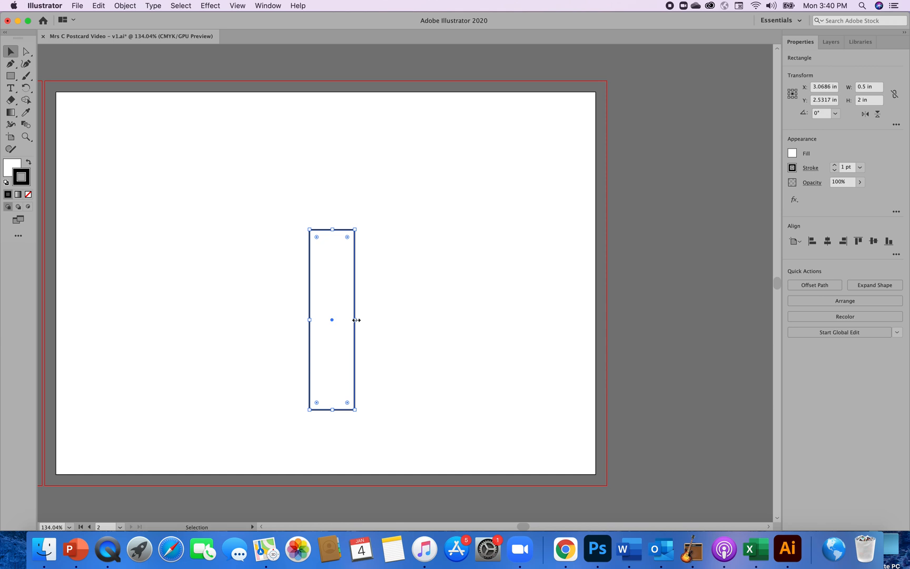
Narrow the rectangle to about 0.4 in by its right edge and move it slightly up and to the right.
drag(357, 321, 347, 321)
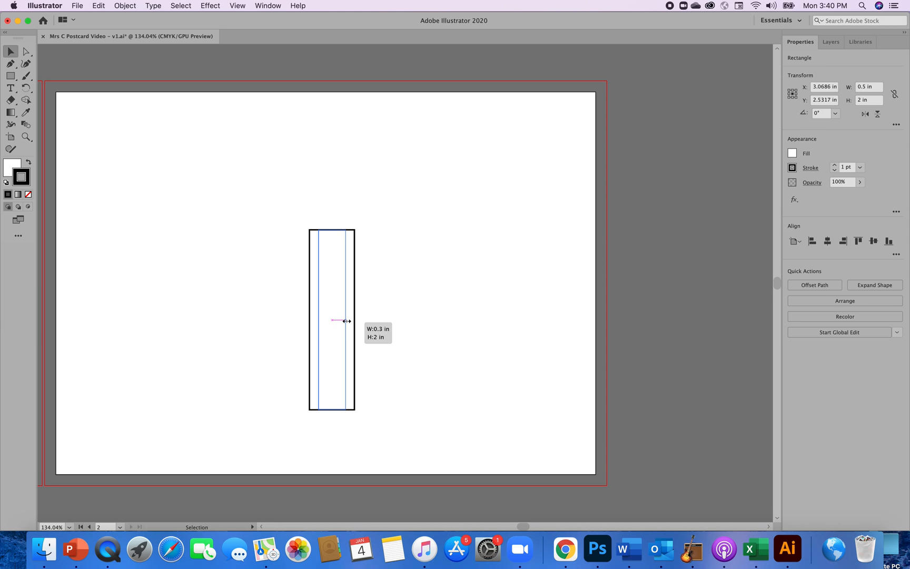
drag(346, 321, 347, 321)
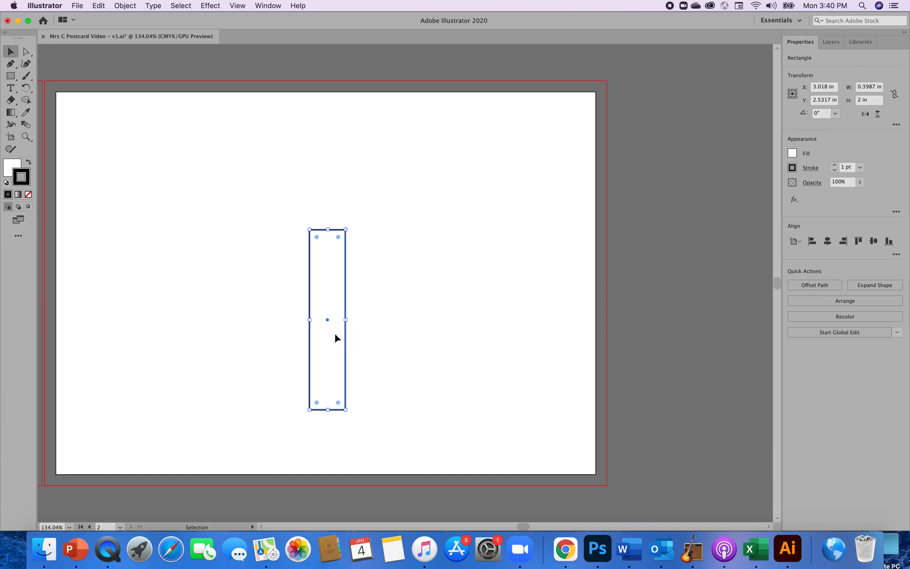
drag(335, 334, 346, 328)
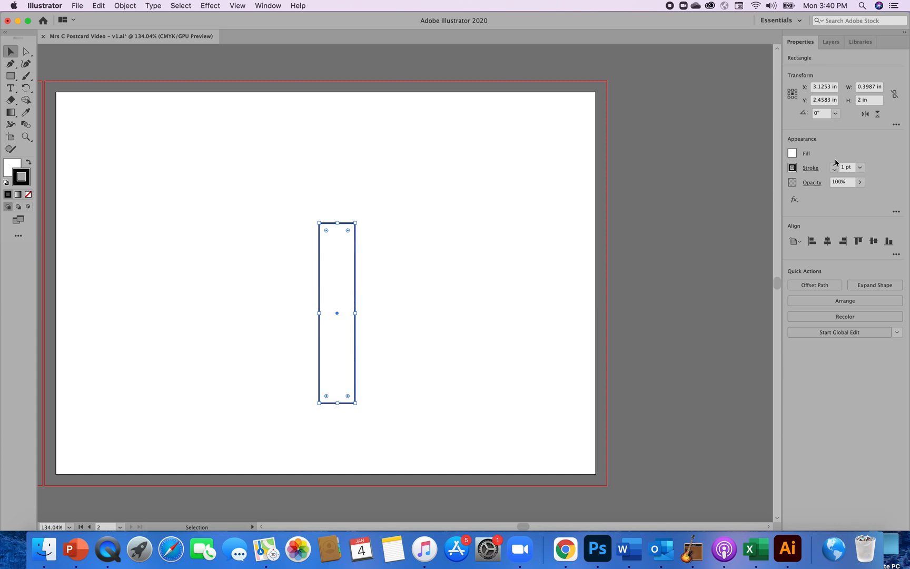
Set the rectangle's width to exactly 0.3 in and deselect it.
click(876, 90)
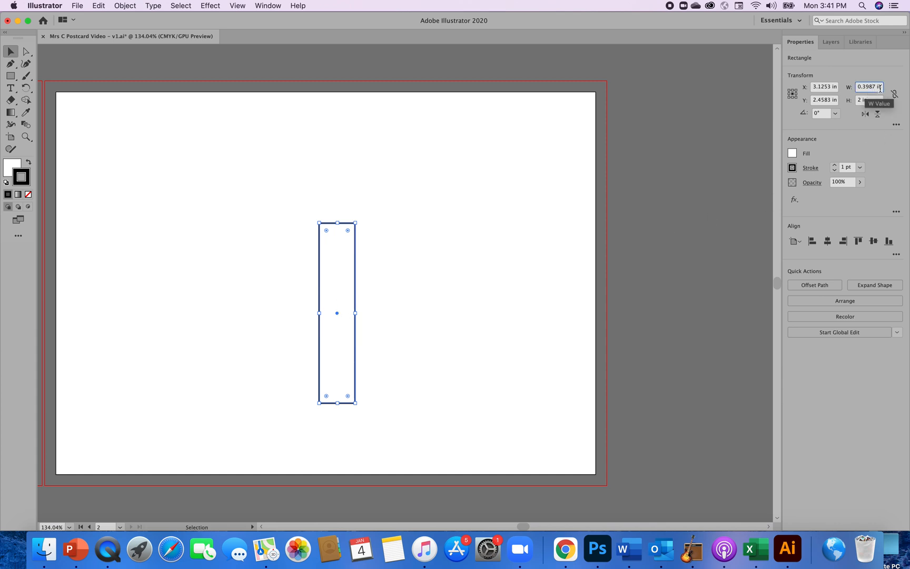
key(BackSpace)
key(BackSpace)
key(BackSpace)
key(BackSpace)
text(3)
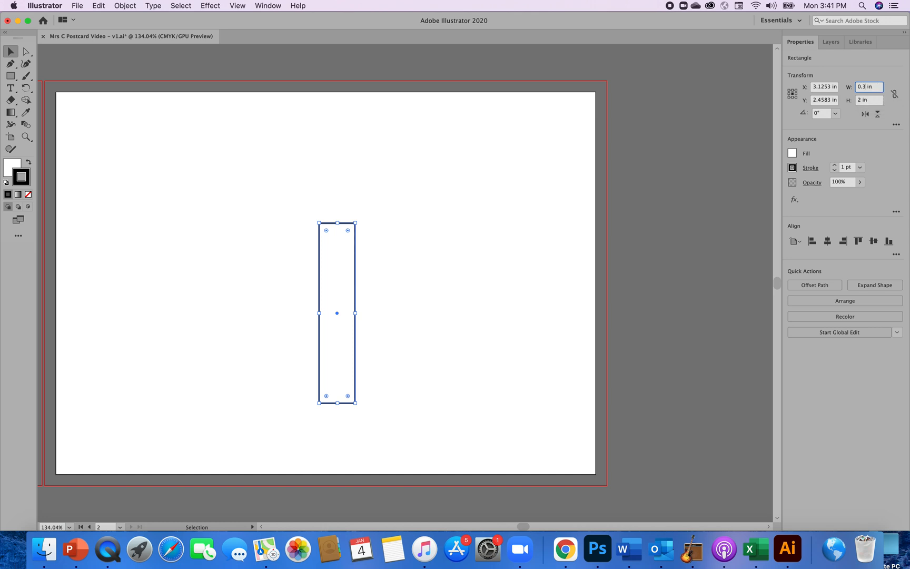
click(574, 262)
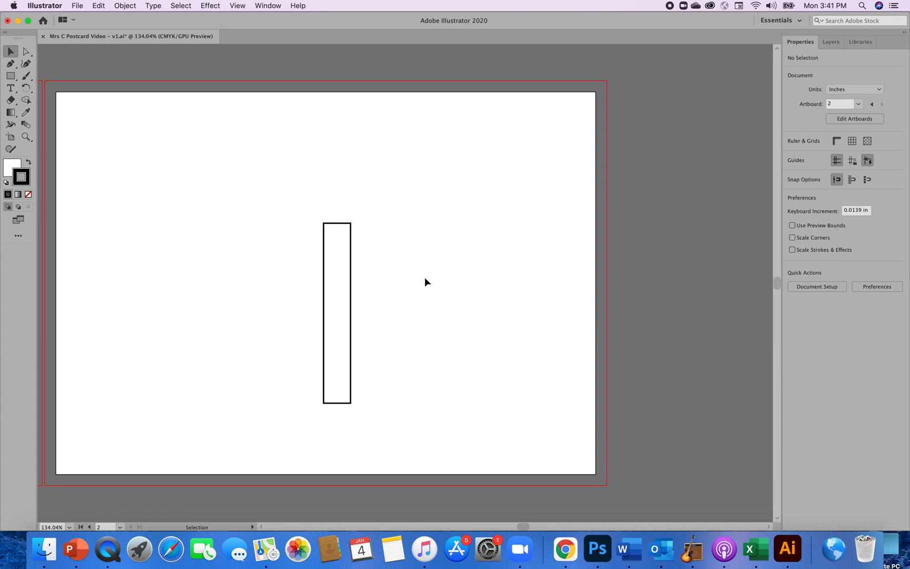
click(347, 332)
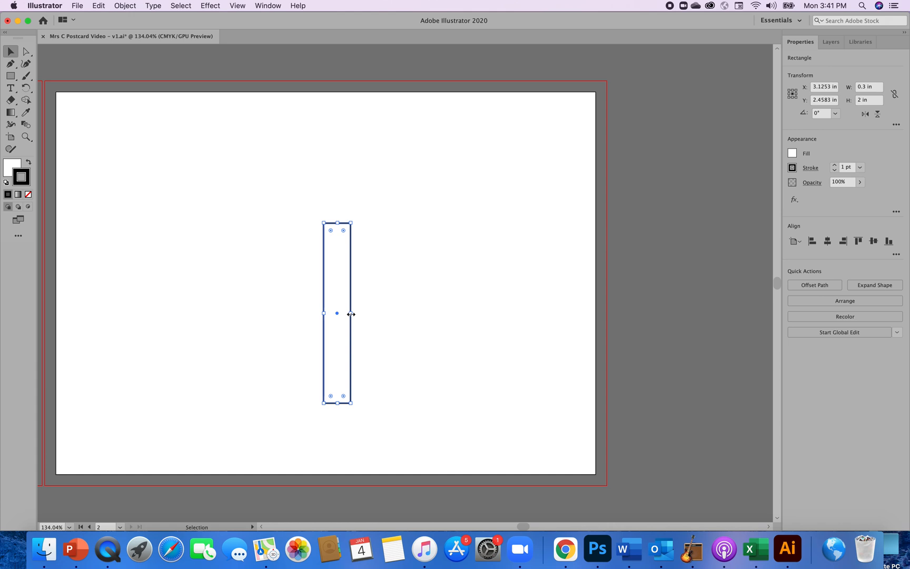
drag(351, 314, 353, 316)
click(422, 347)
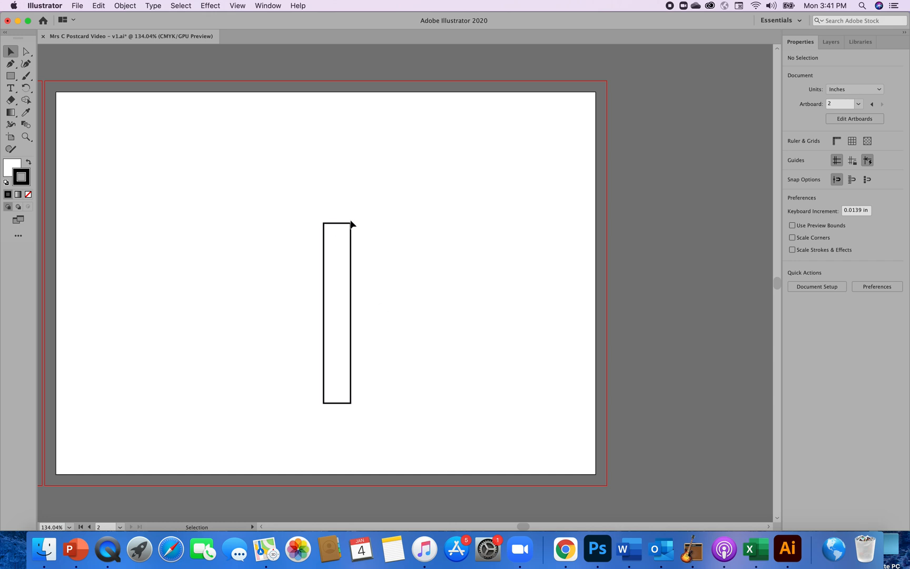
Select the rectangle and rotate it clockwise in constrained increments to a 315° angle.
click(345, 231)
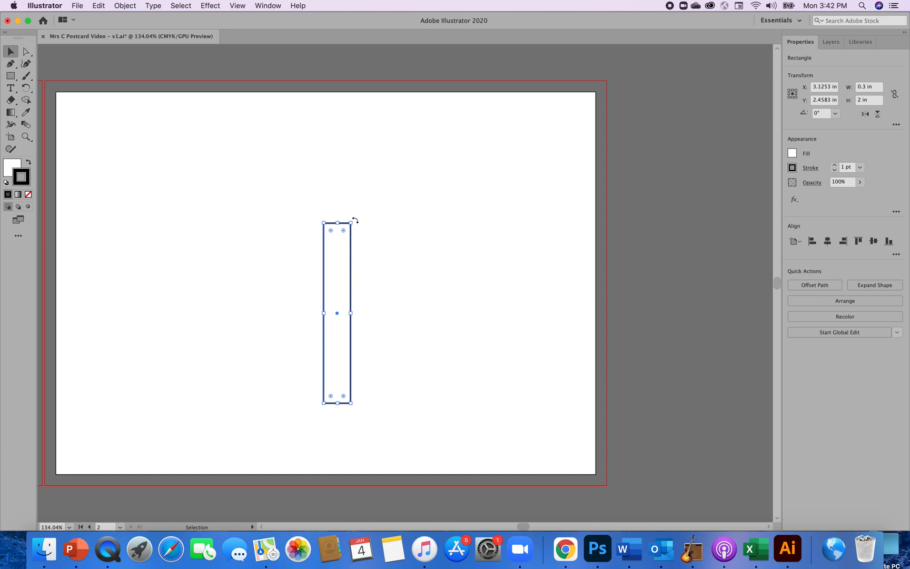
key(shift)
drag(355, 220, 381, 246)
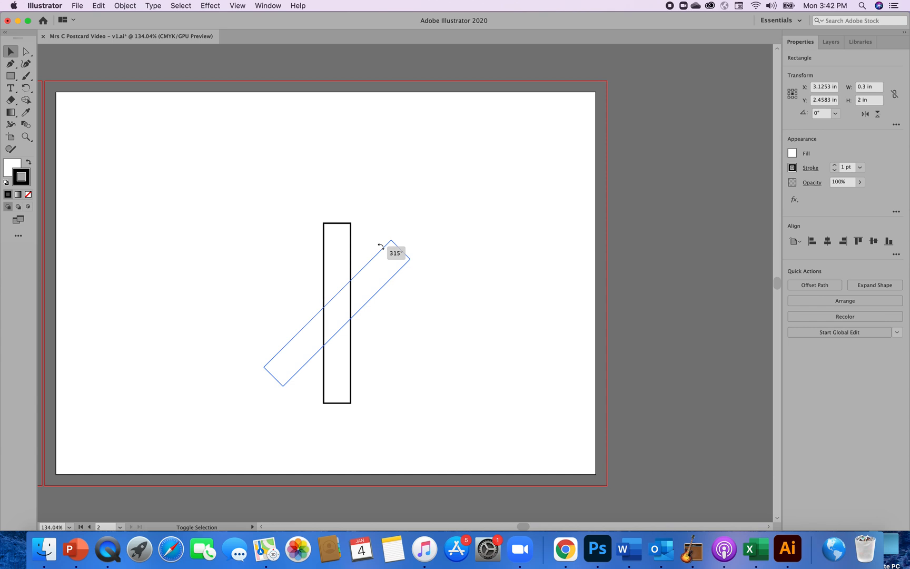
drag(380, 246, 381, 247)
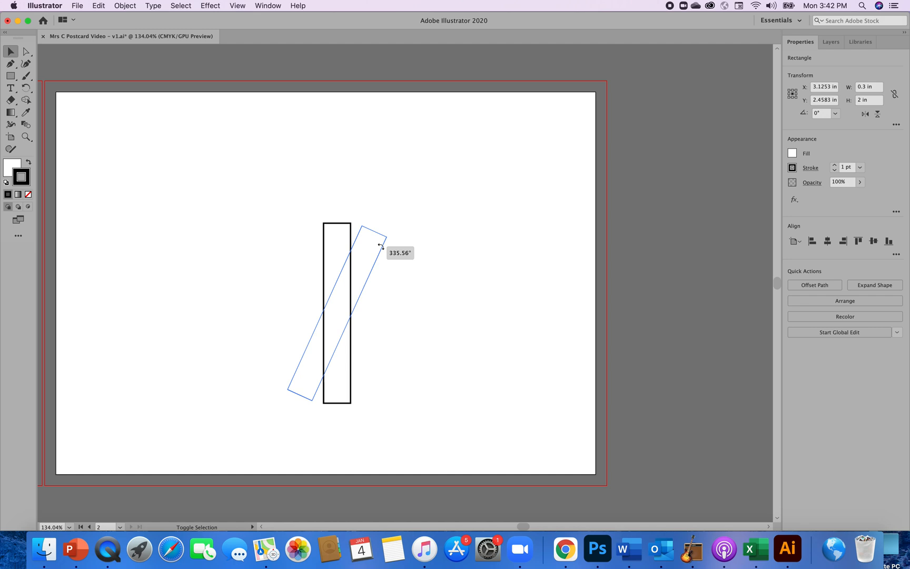
drag(380, 246, 408, 260)
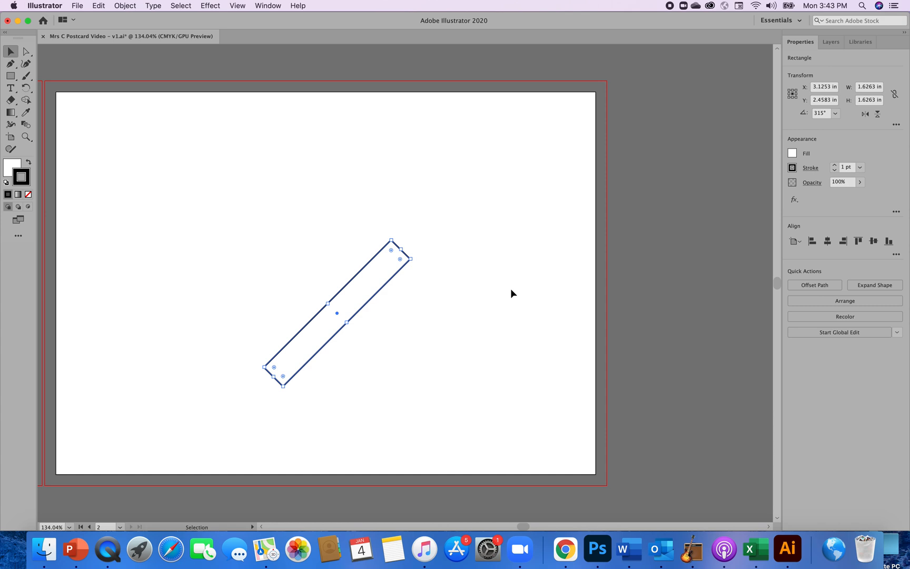
Open the corner settings for the tilted rectangle's rightmost corner with the Direct Selection tool and set its radius to 0.125 in.
key(super+equal)
key(super+equal)
key(super+equal)
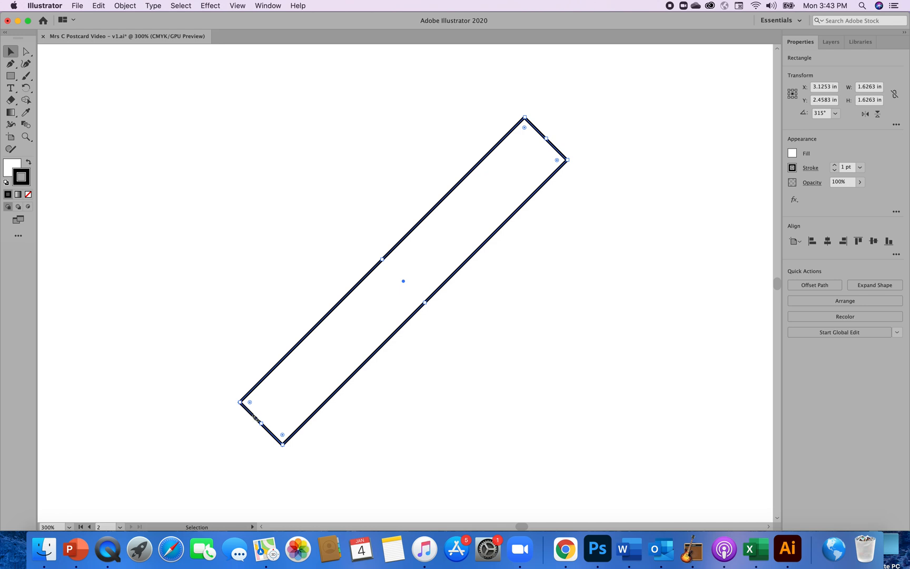
click(27, 54)
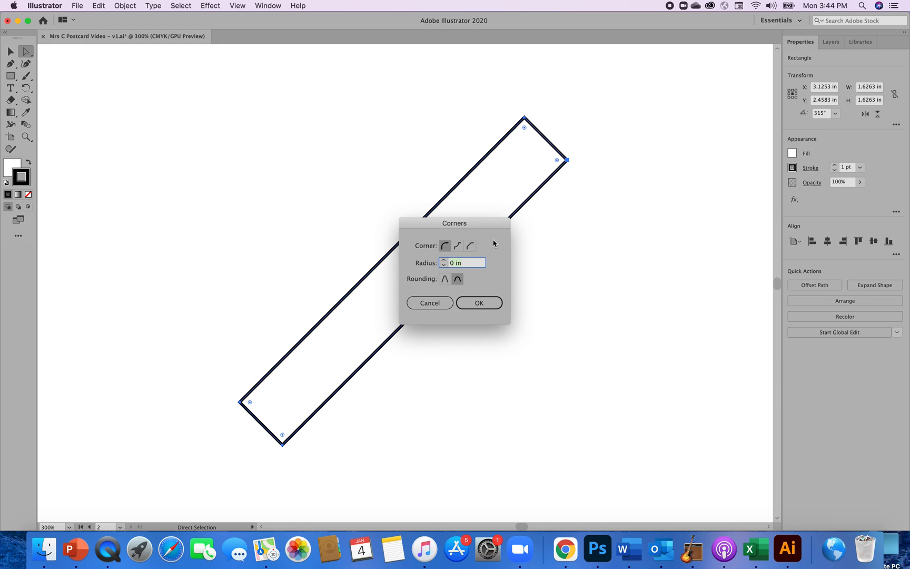
click(444, 261)
click(443, 261)
click(444, 261)
click(444, 265)
Try the Inverted Round style on the rightmost corner, apply the Chamfer style instead and deselect the shape.
click(456, 246)
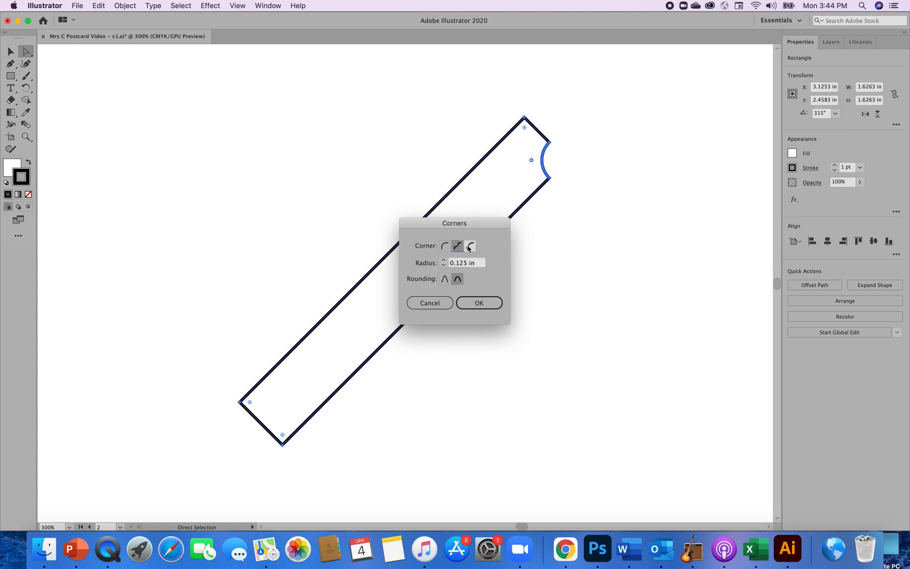
click(469, 247)
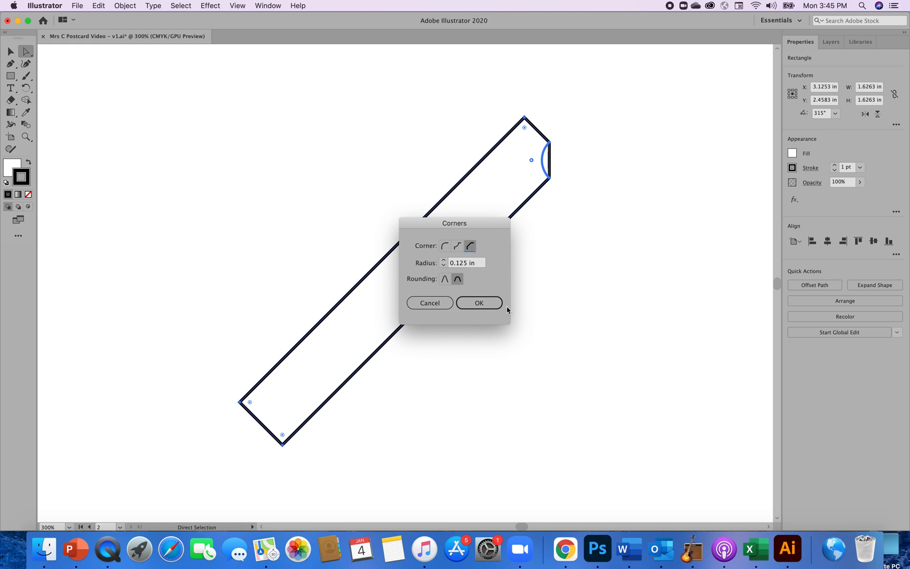
click(491, 305)
click(520, 298)
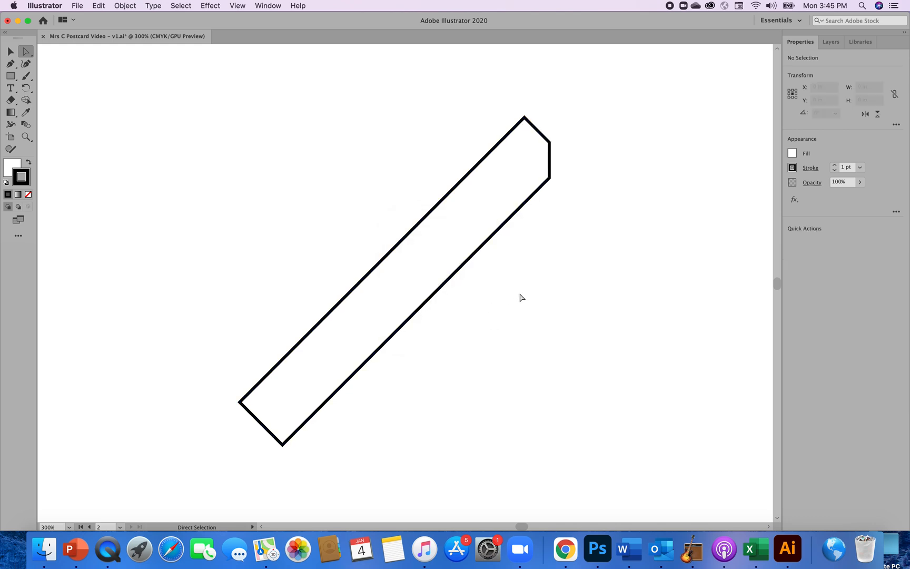
Reopen the corner settings of the tilted rectangle's rightmost corner, try Inverted Round and apply the Round style.
click(510, 206)
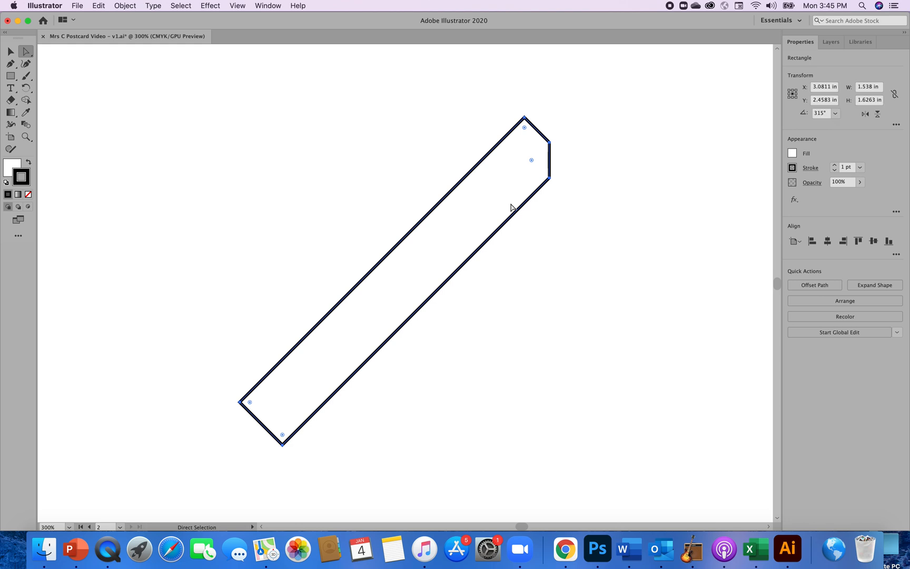
double_click(532, 161)
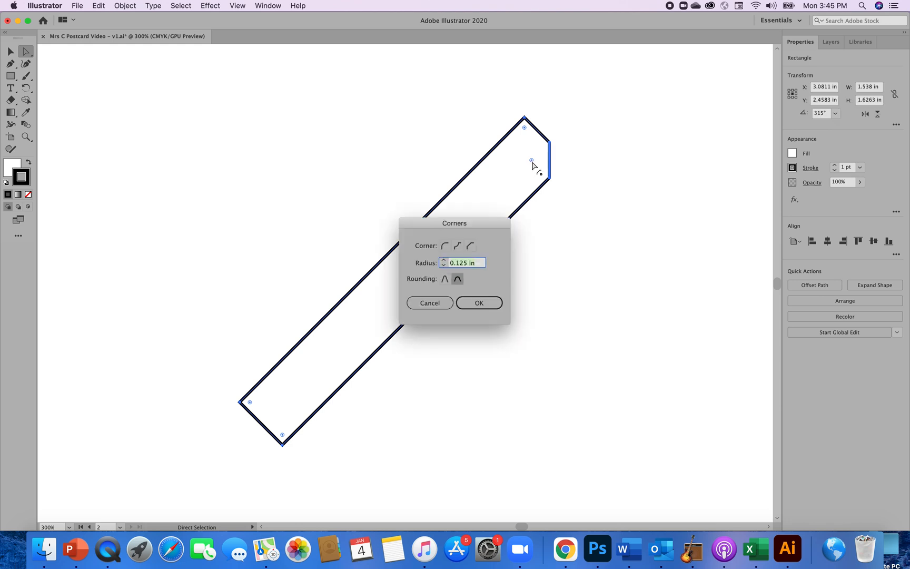
click(457, 247)
click(454, 249)
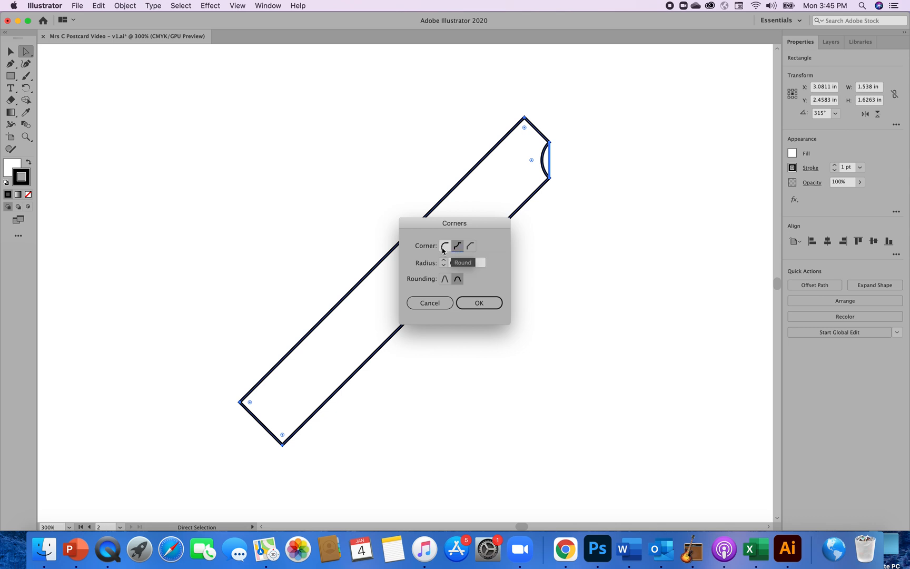
click(444, 246)
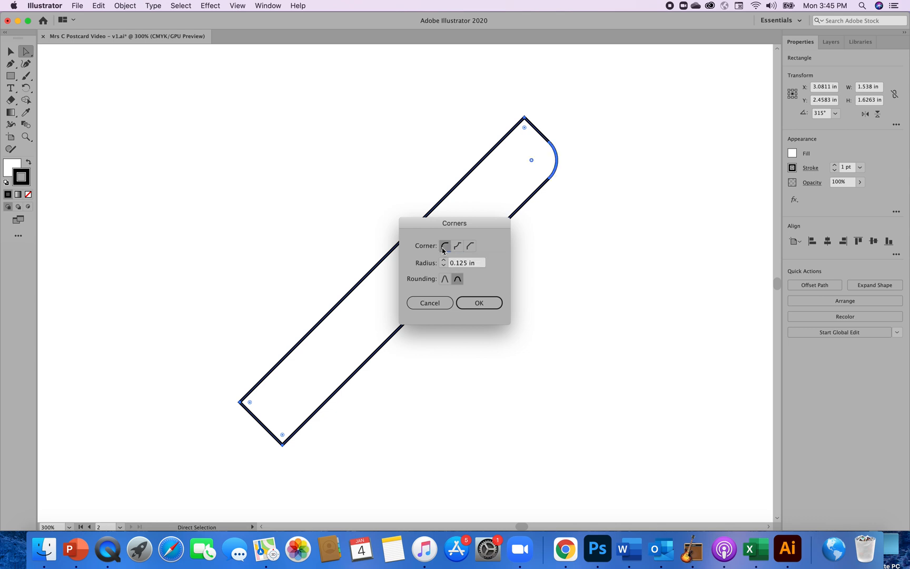
click(480, 304)
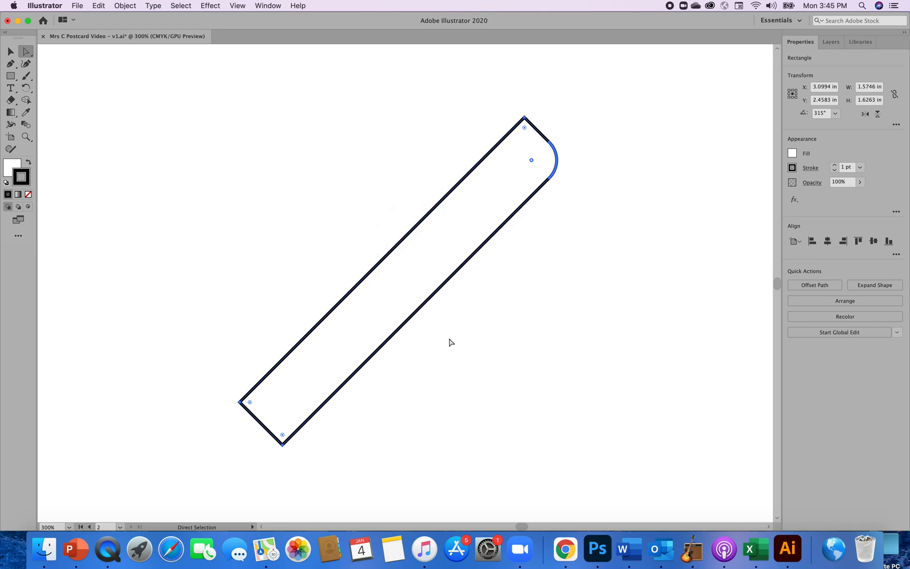
Increase the radius of the tilted rectangle's leftmost corner using the Round style and deselect the shape.
double_click(250, 403)
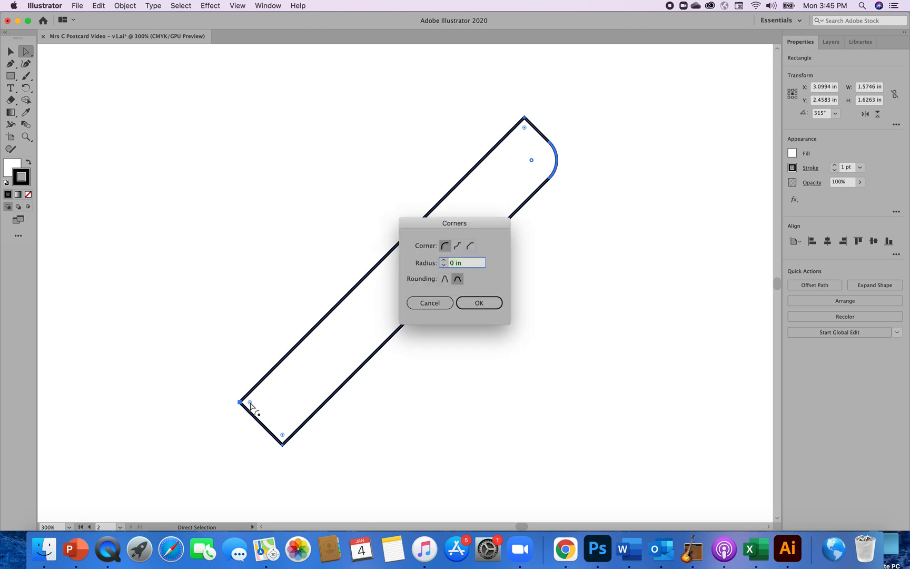
click(443, 261)
click(475, 304)
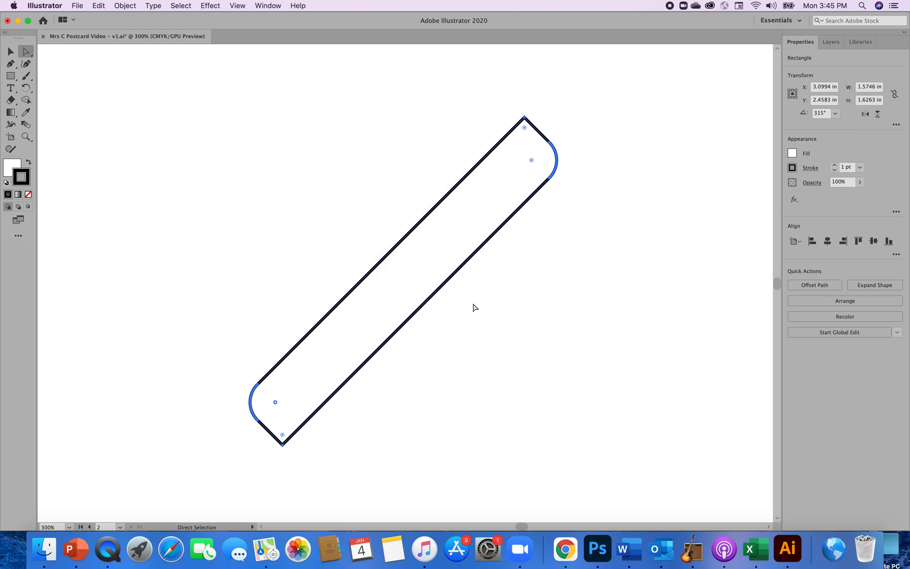
click(486, 356)
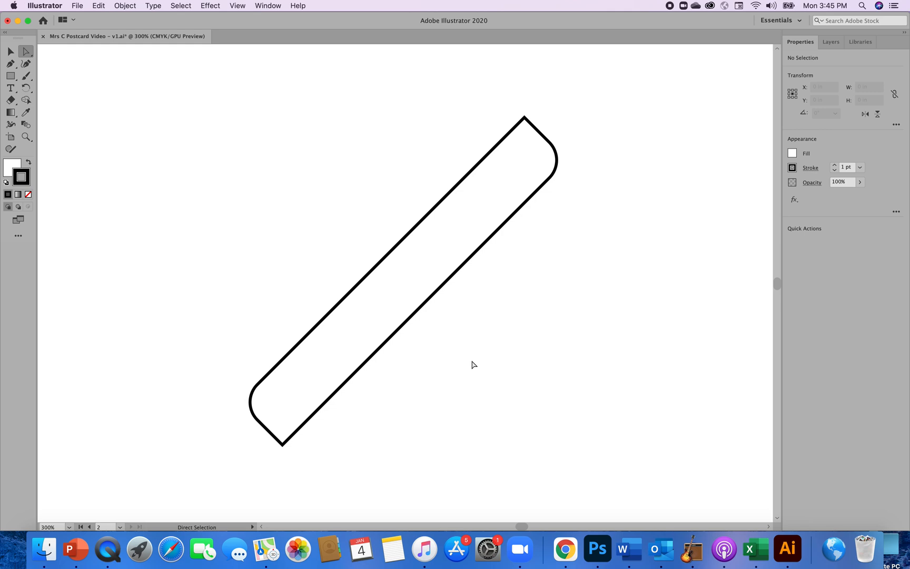
Try the dark red swatch C=15 M=100 Y=90 K=10 as the fill with no shape selected.
click(792, 154)
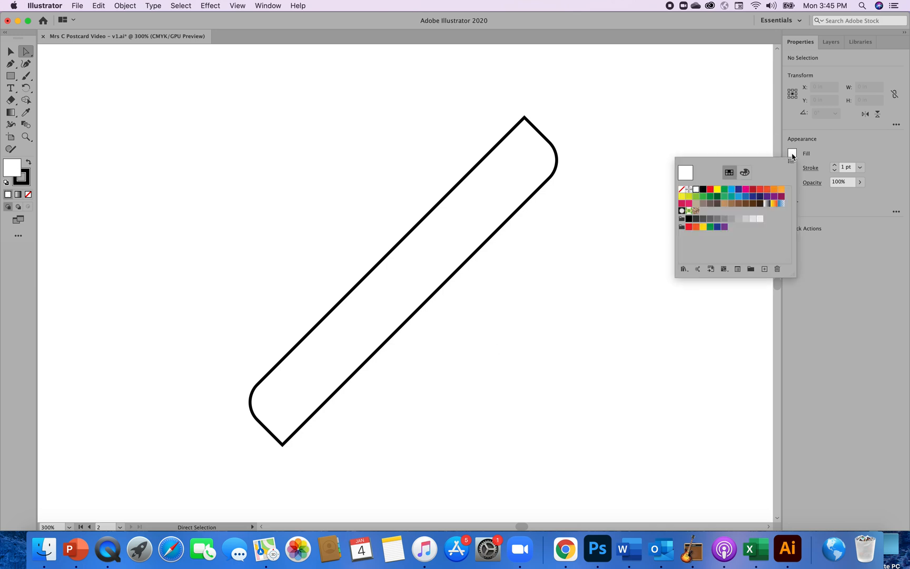
click(746, 173)
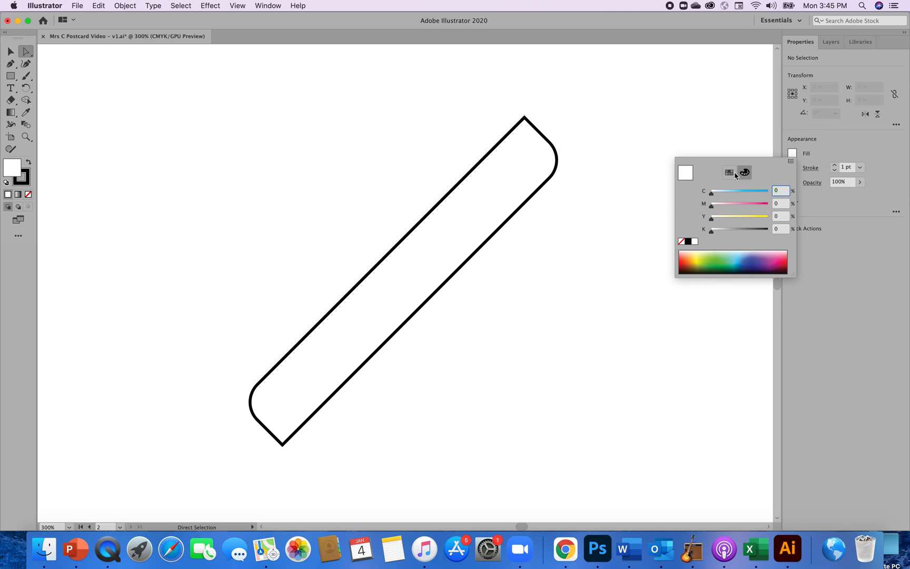
click(729, 174)
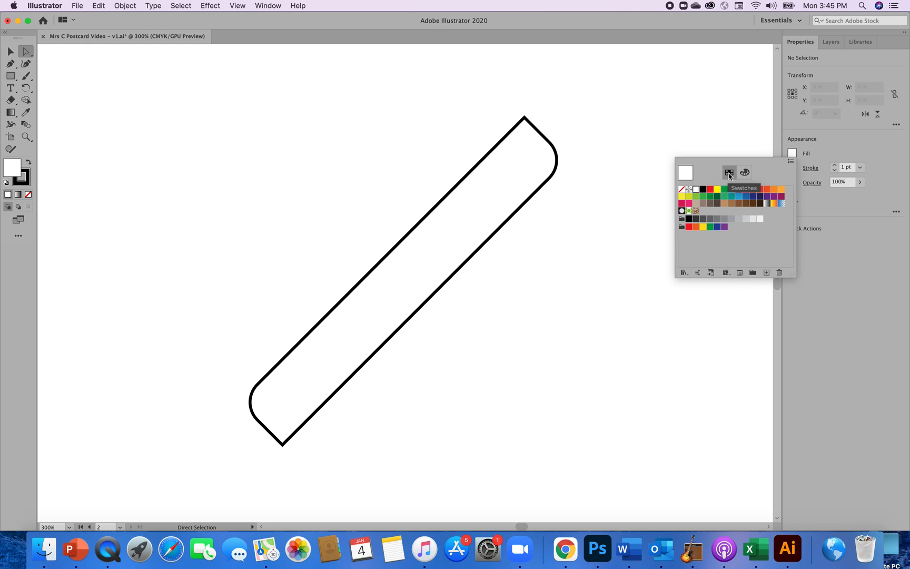
click(754, 191)
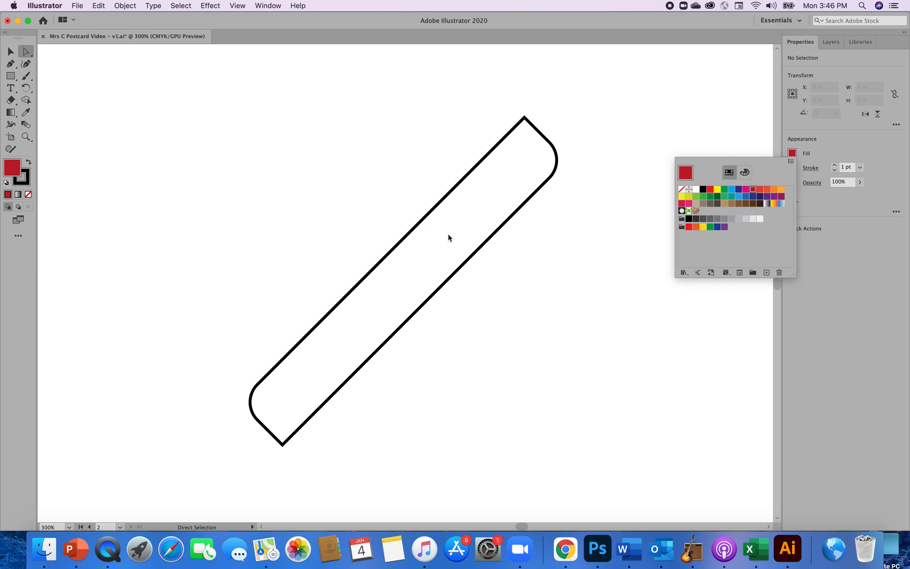
Select the tilted rectangle with the Selection tool and fill it with the red swatch C=15 M=100 Y=90 K=10.
click(11, 52)
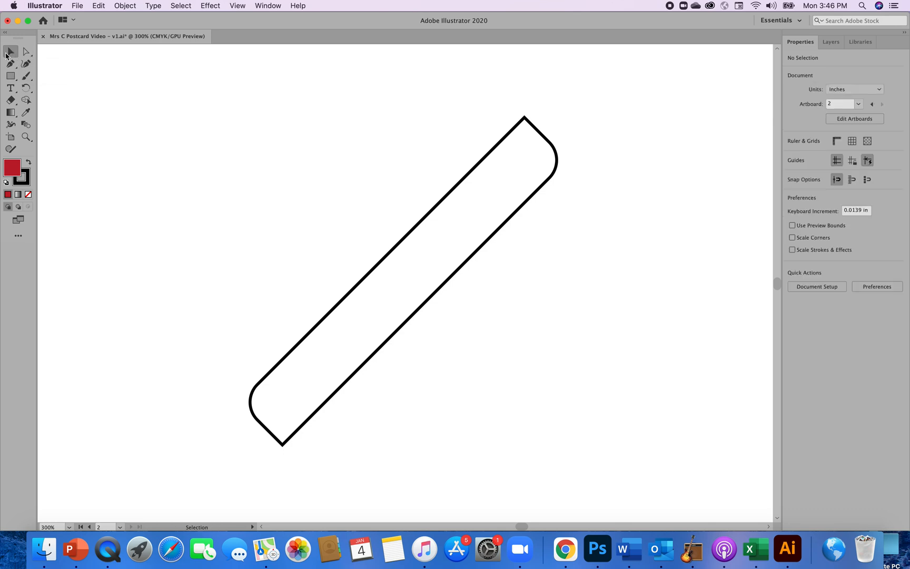
click(397, 262)
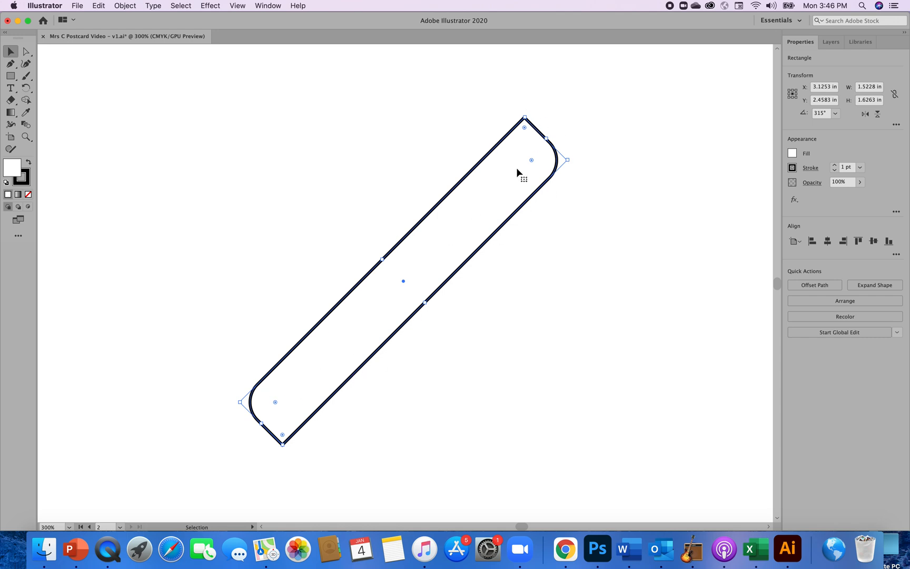
click(793, 154)
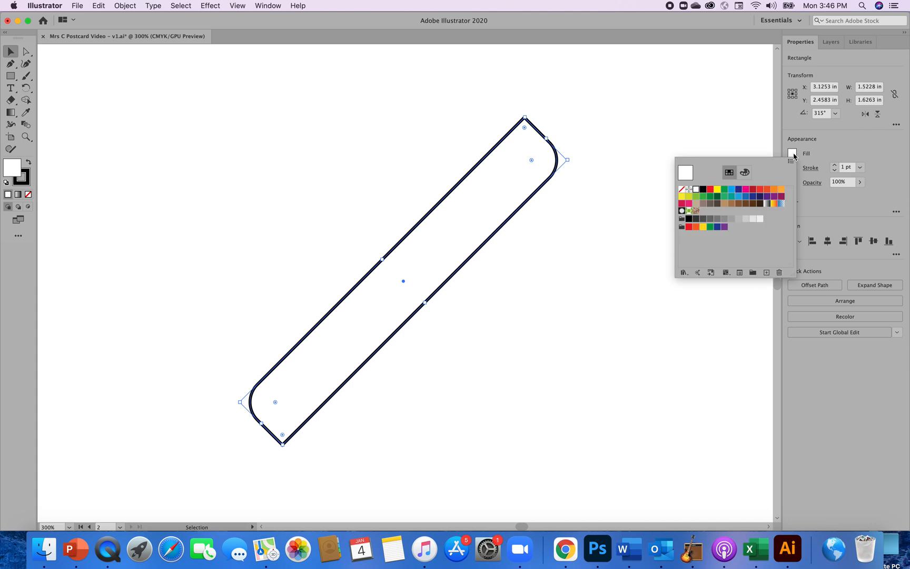
click(753, 190)
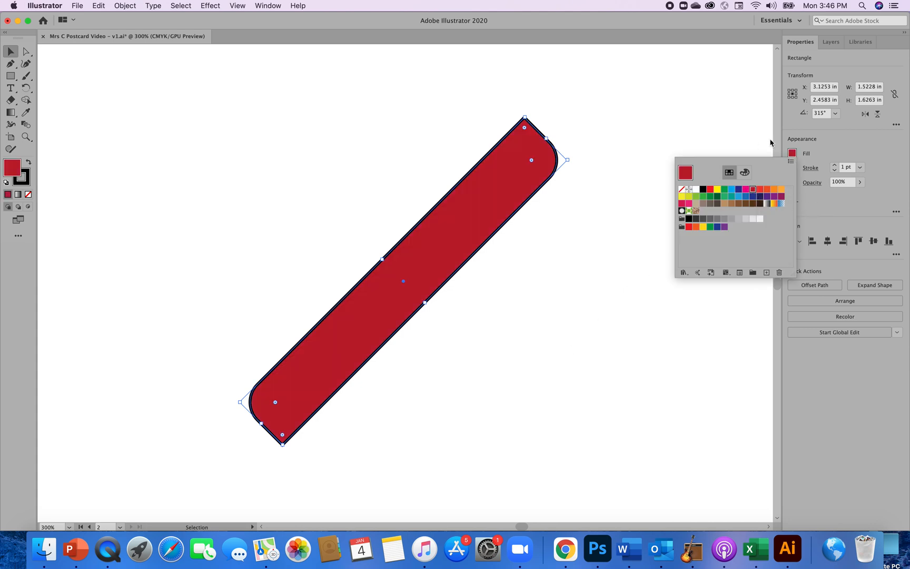
click(825, 152)
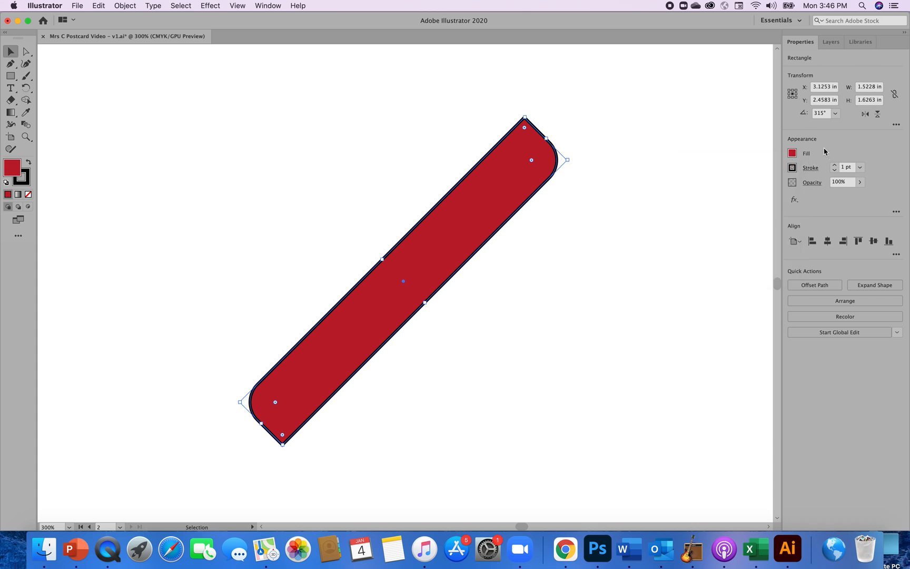
Set the red bar's stroke to None and deselect it.
click(792, 168)
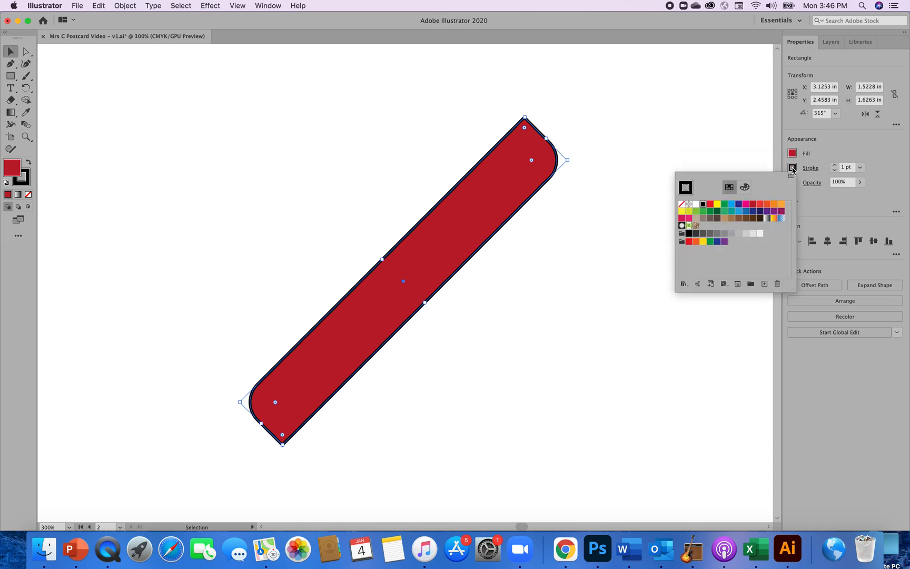
click(683, 206)
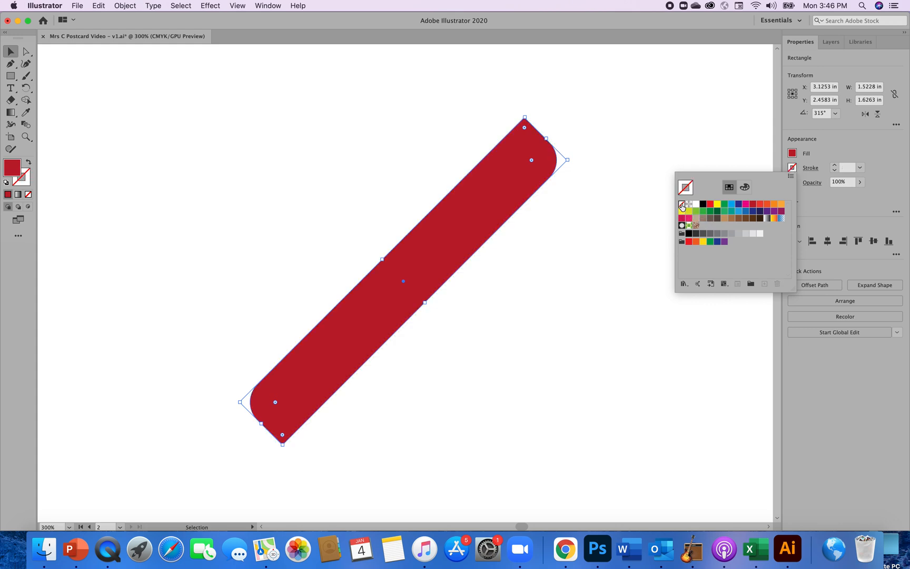
click(603, 285)
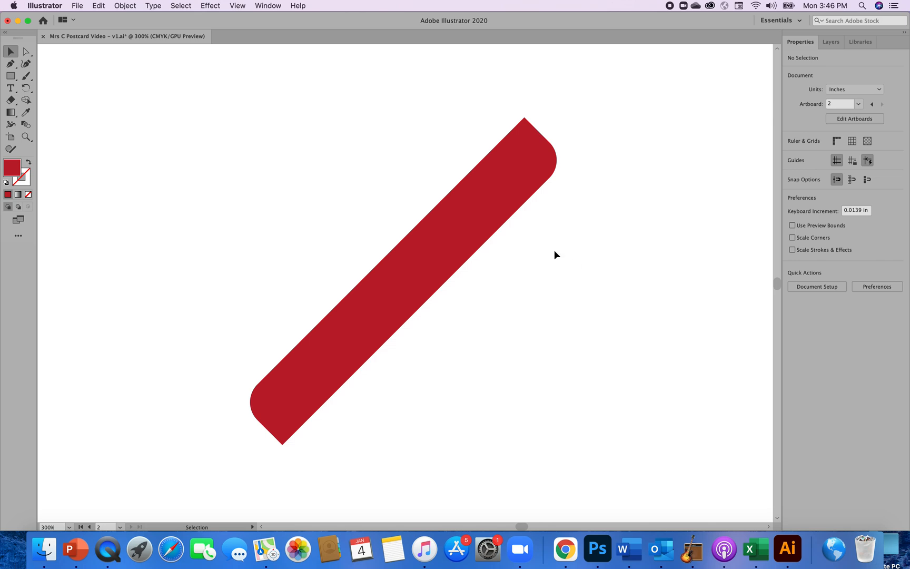
Copy the red bar and paste the duplicate in front of the original.
click(482, 235)
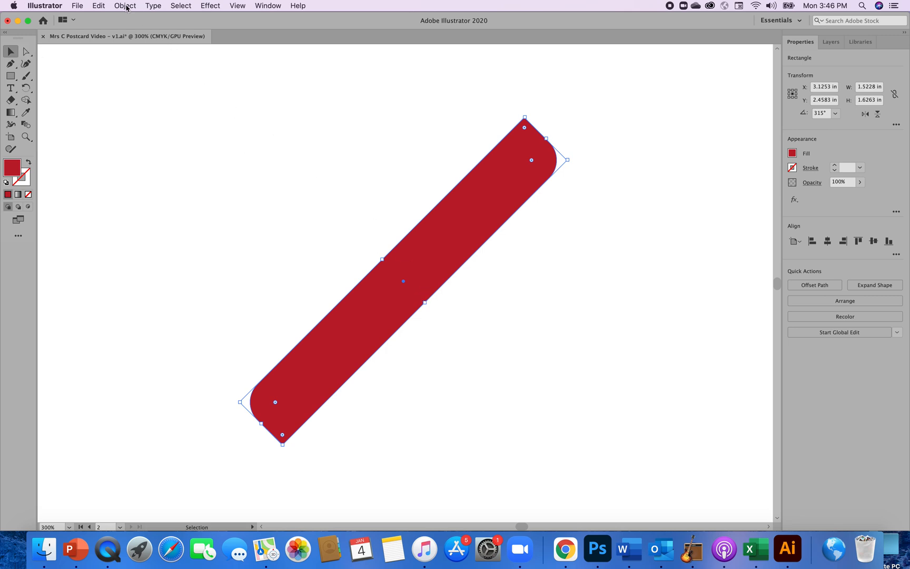
click(100, 8)
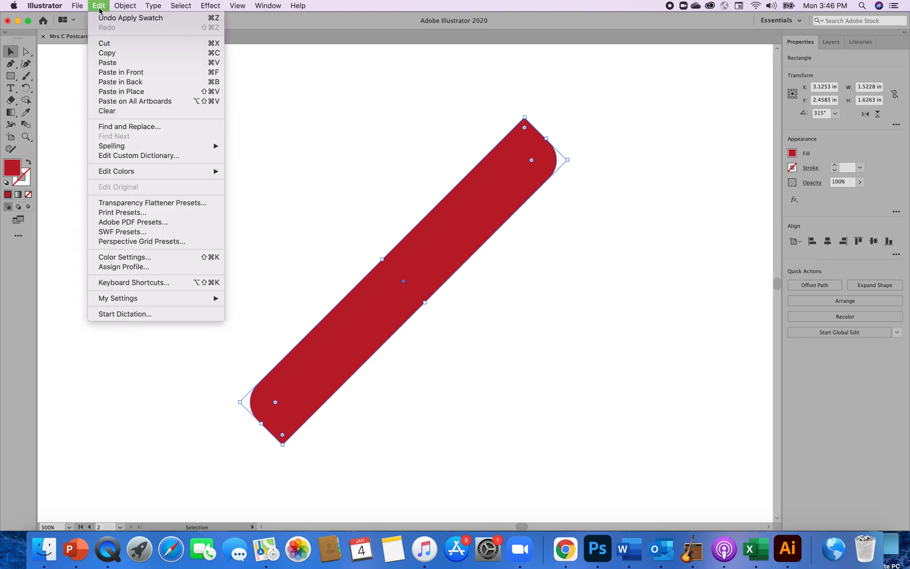
click(115, 52)
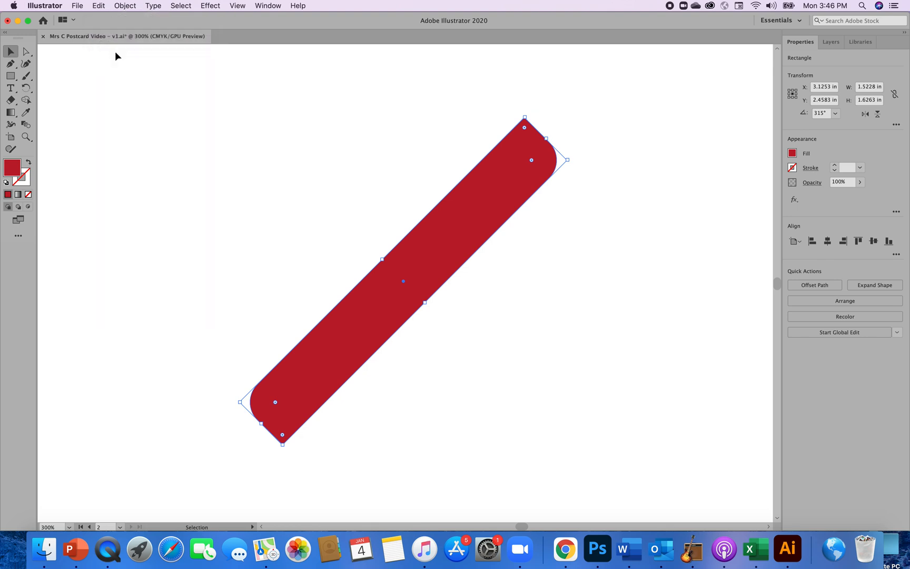
click(103, 6)
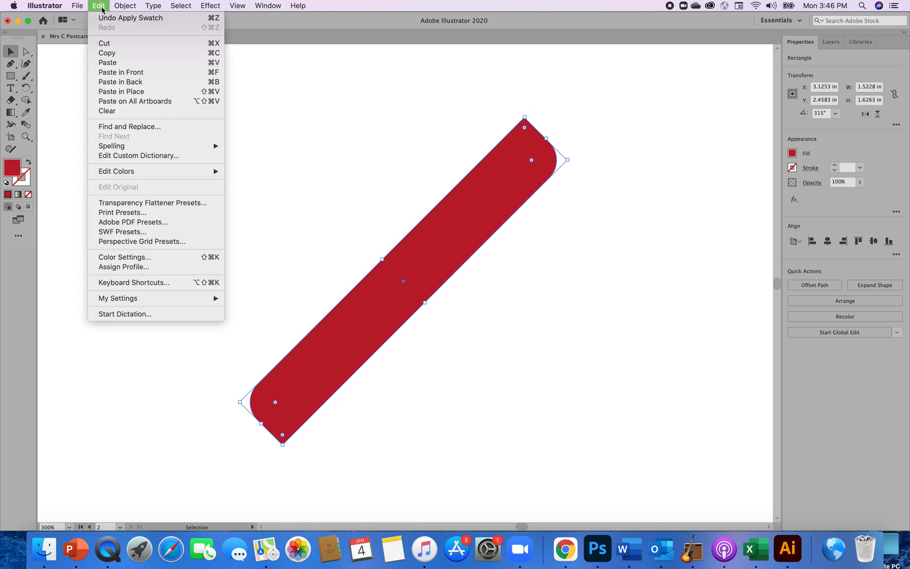
click(121, 74)
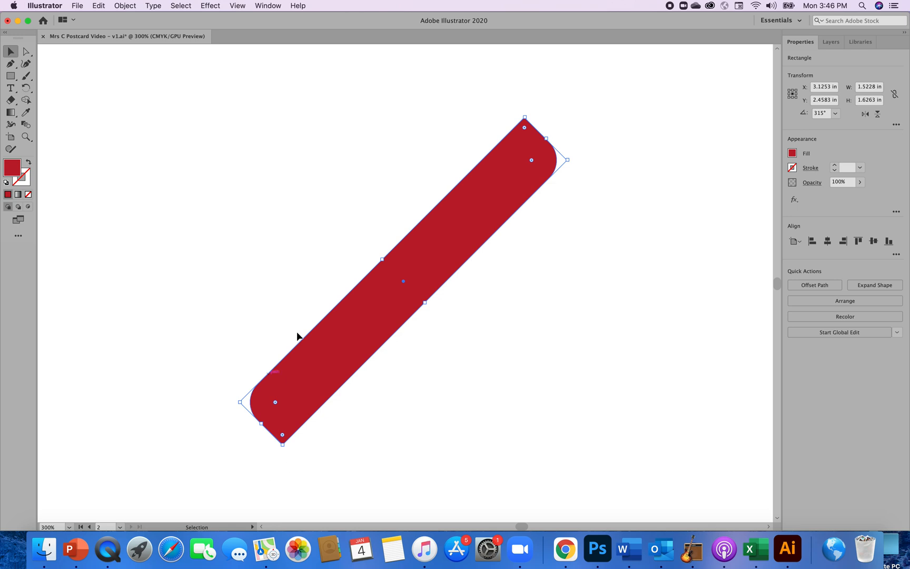
Try to rotate the stacked bars counterclockwise in constrained increments and undo the rotation.
click(534, 306)
click(513, 182)
key(shift)
drag(527, 109, 439, 110)
drag(524, 110, 447, 122)
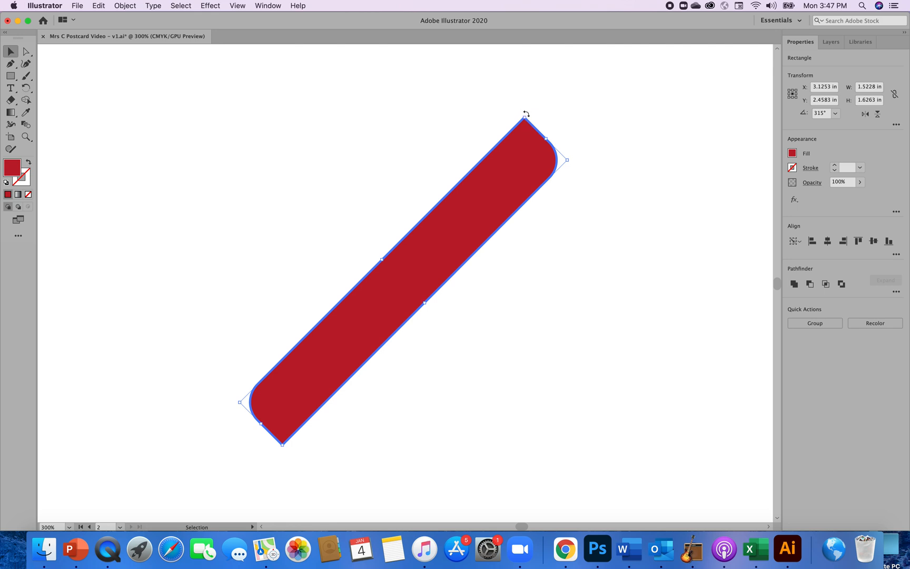
key(shift)
drag(527, 114, 300, 131)
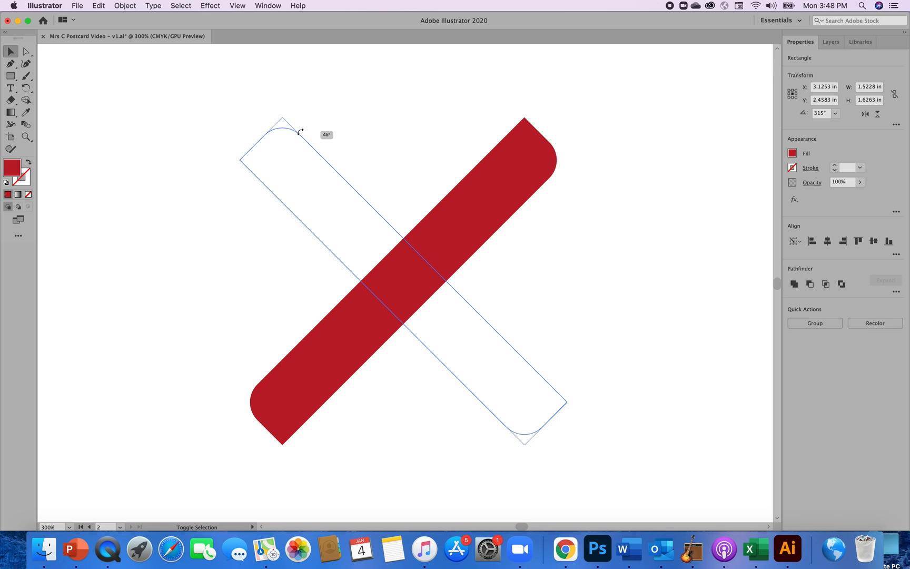
drag(300, 131, 300, 133)
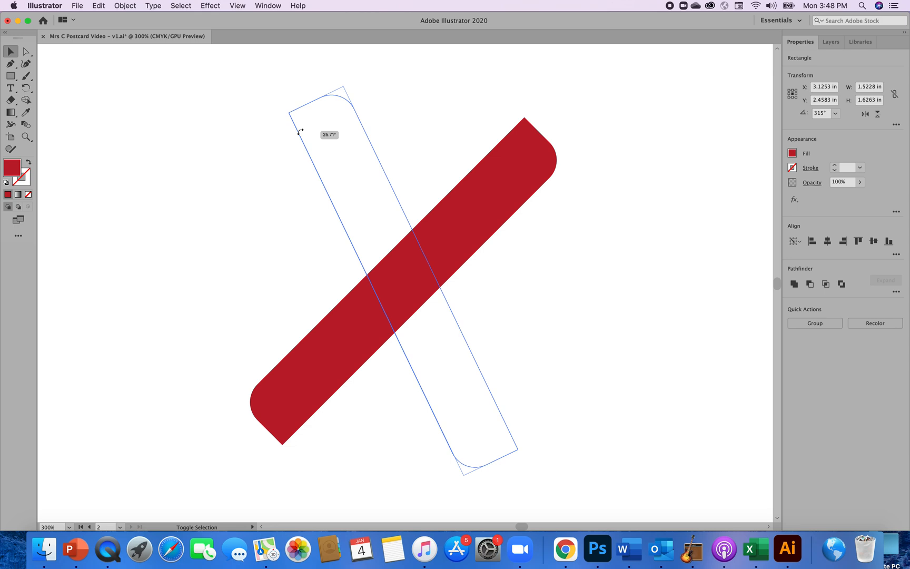
drag(300, 131, 300, 133)
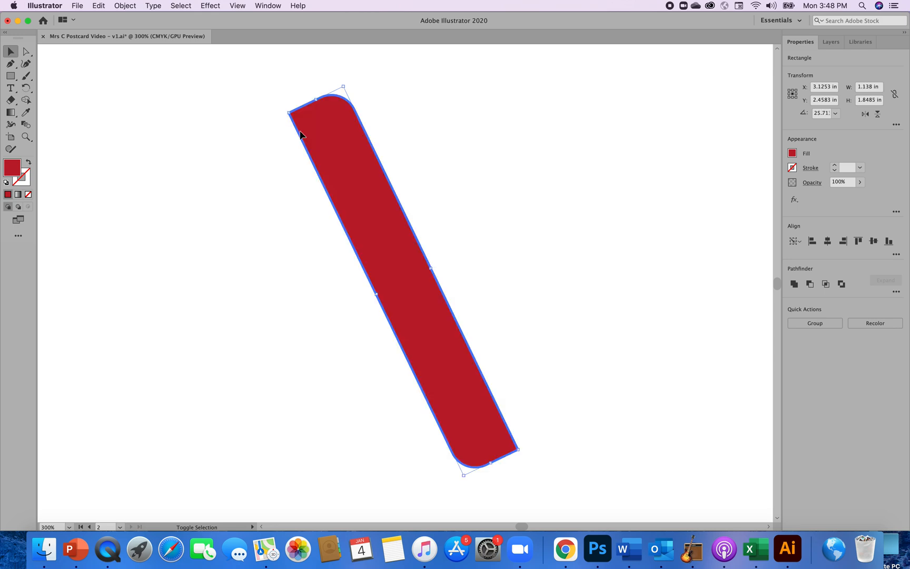
key(super+z)
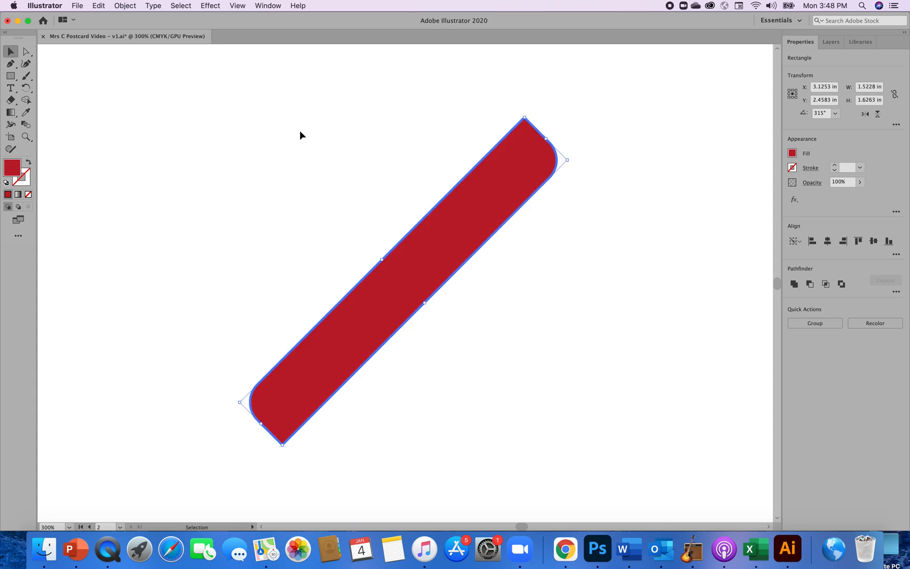
Move only the front bar sideways to expose the one beneath, undo the move and deselect.
click(620, 249)
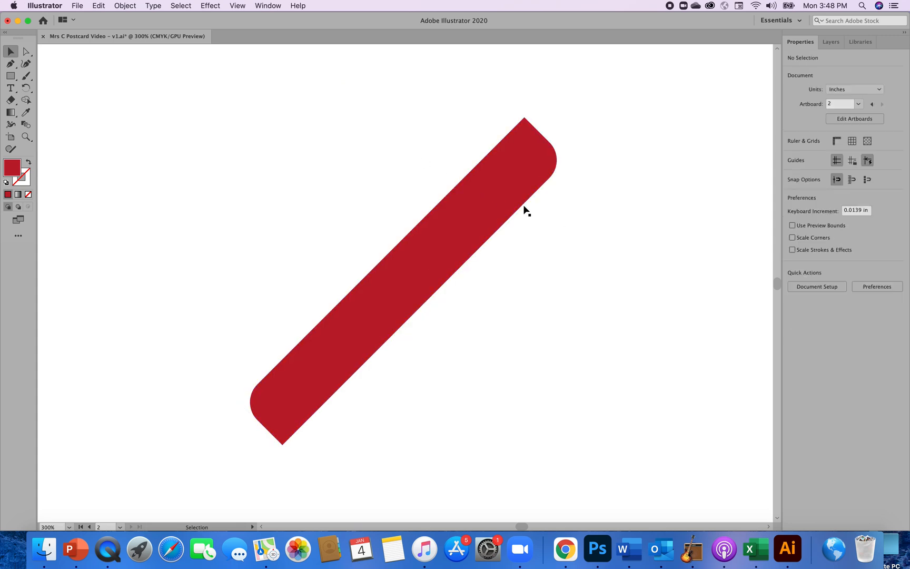
drag(522, 207, 486, 206)
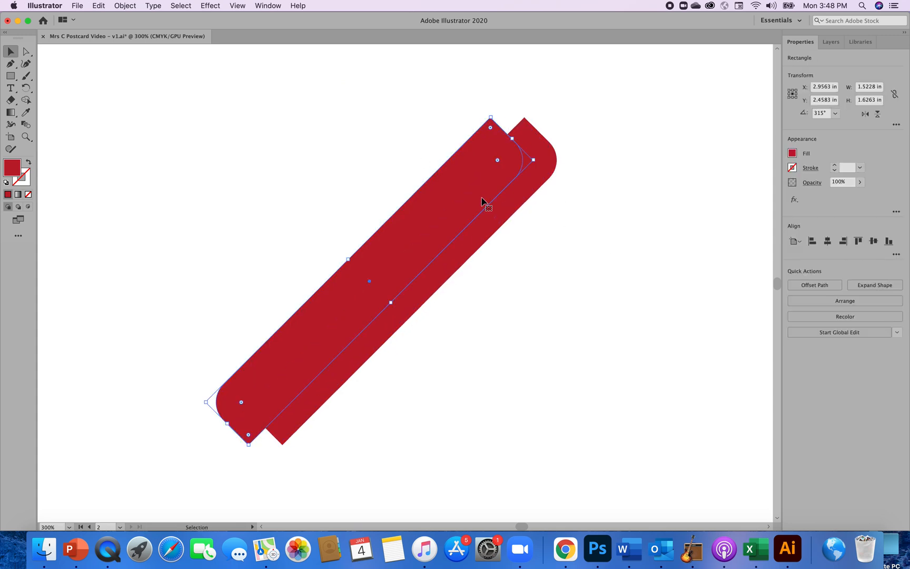
key(super+z)
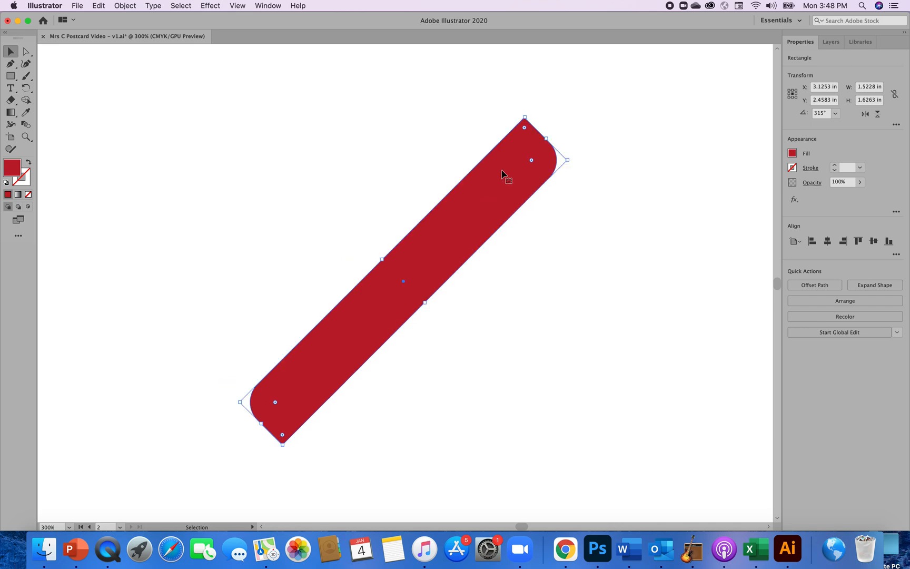
click(593, 218)
Select only the front red bar and rotate it counterclockwise to a 45° angle so the two bars form an X.
click(517, 149)
drag(526, 115, 289, 143)
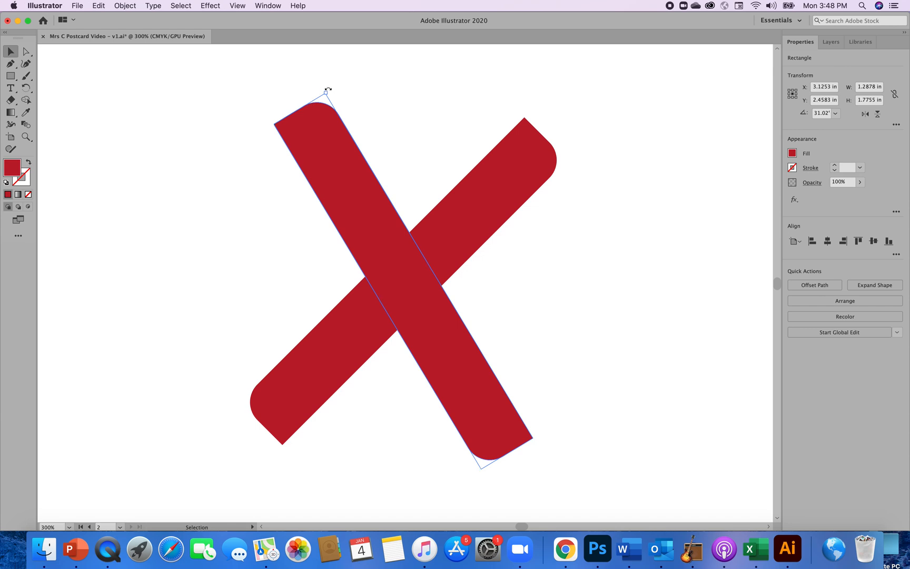
drag(328, 90, 283, 119)
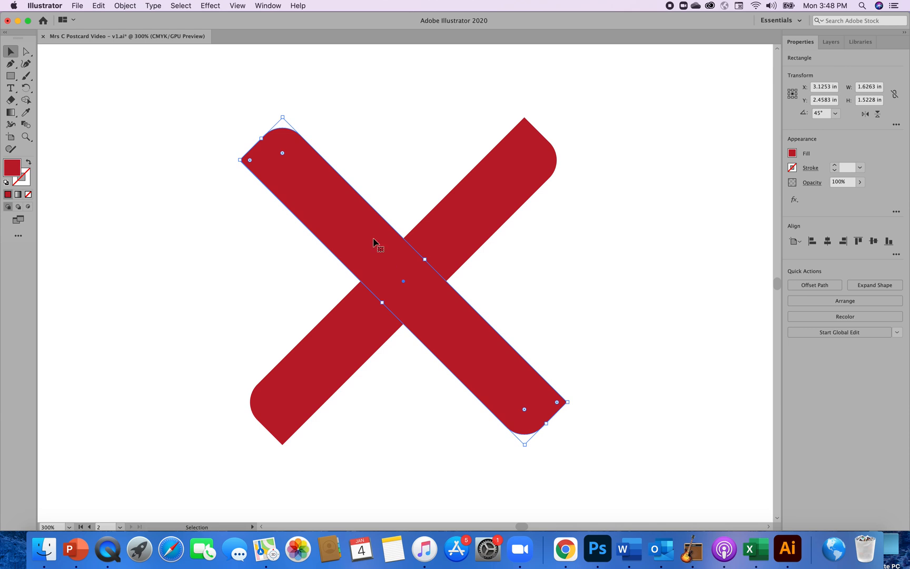
Try a brighter red swatch as the fill of the front bar and deselect it.
click(793, 155)
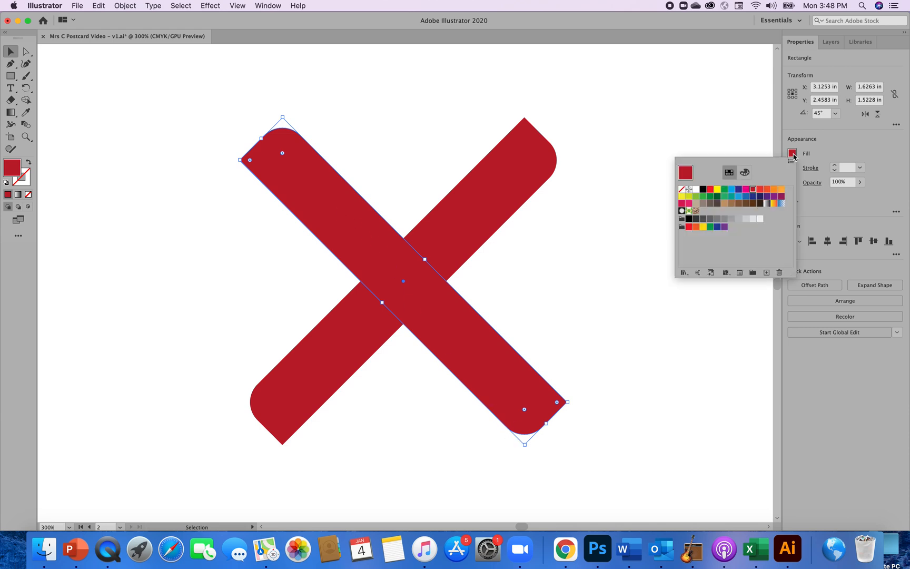
click(762, 191)
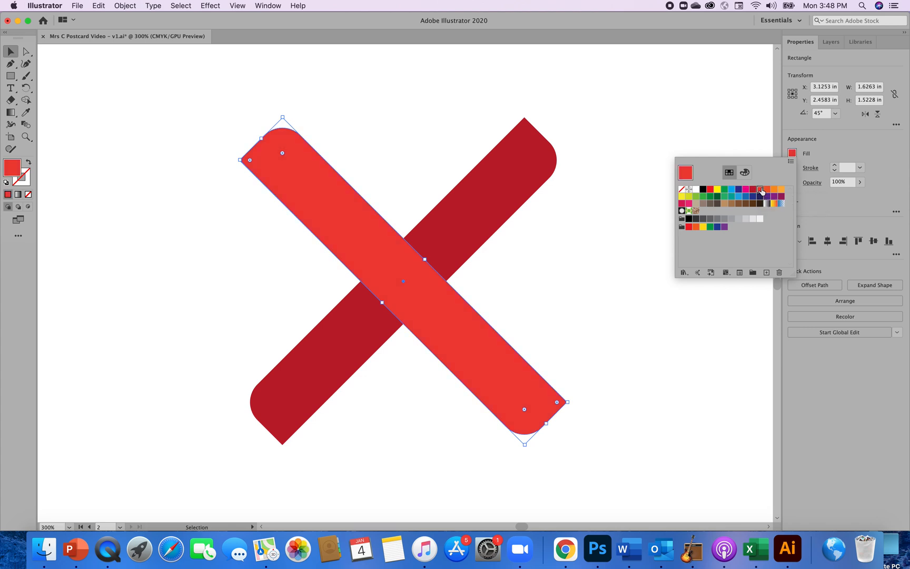
click(629, 338)
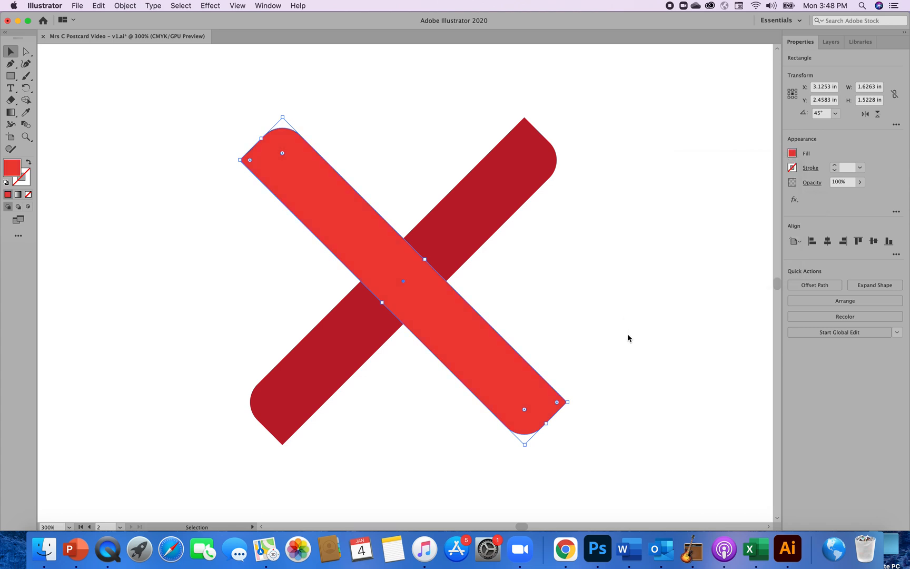
click(711, 360)
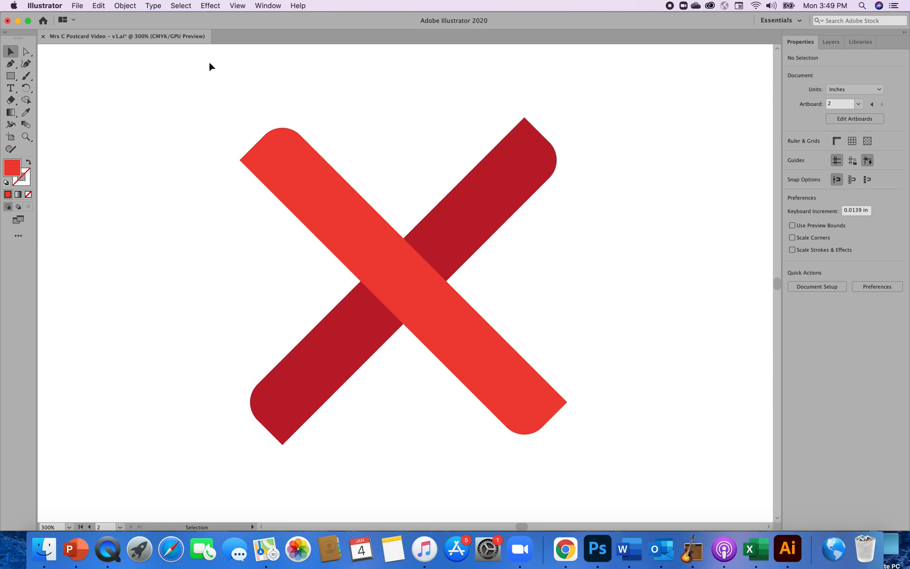
Select everything on the active artboard, try grouping the two crossed bars, and clear the selection.
click(185, 8)
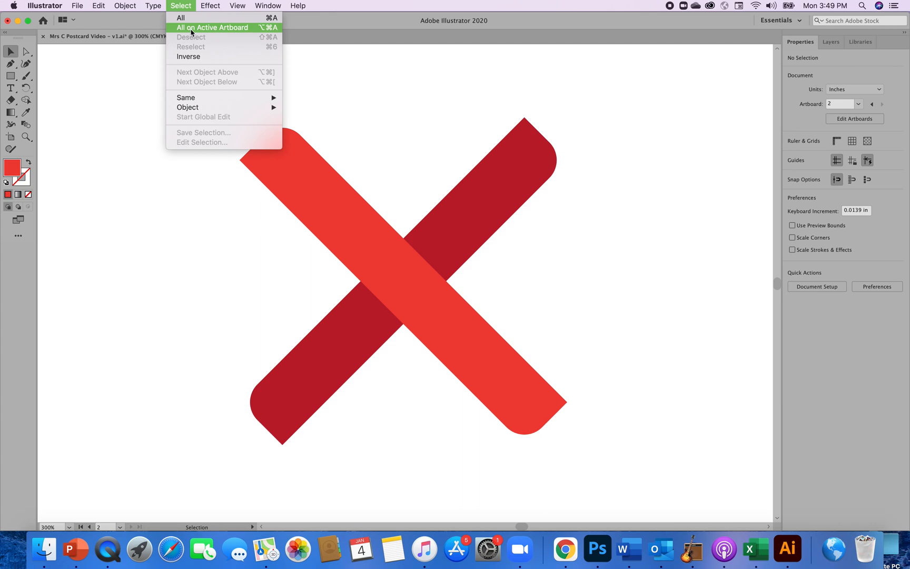
click(192, 28)
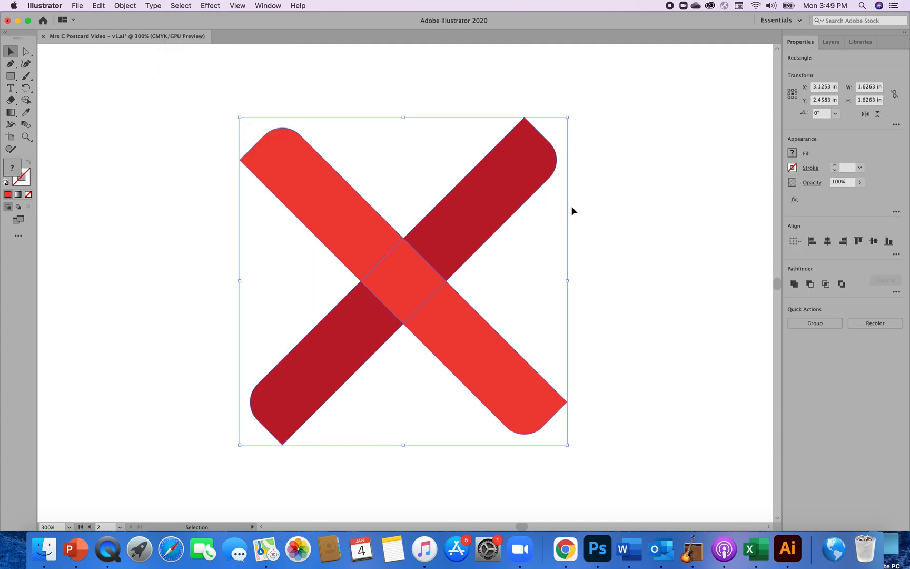
click(808, 322)
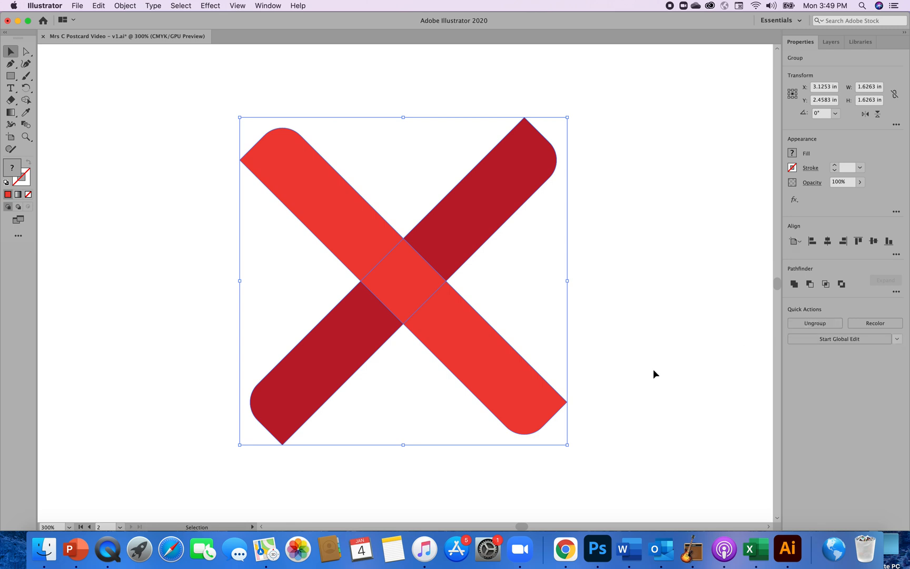
key(super+h)
click(657, 371)
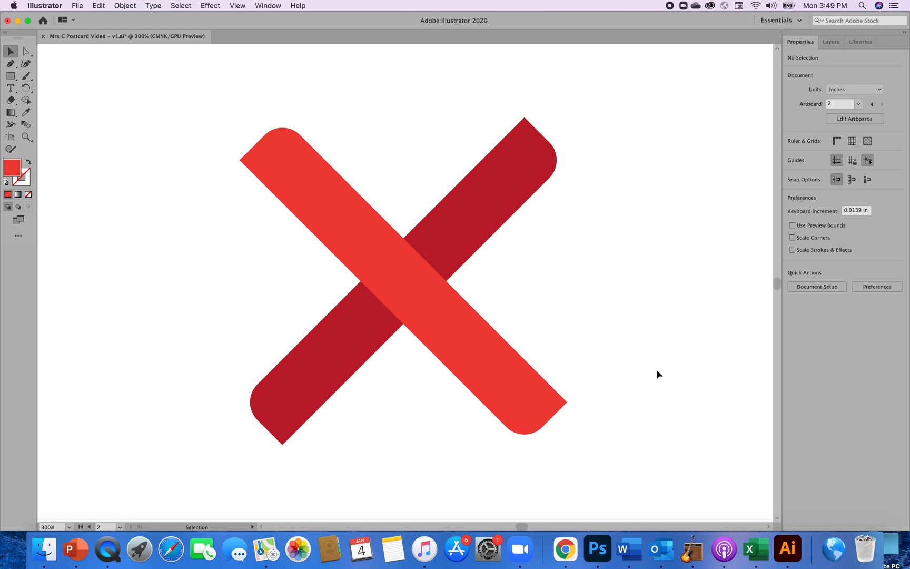
Select all objects, undo the front bar's brighter red fill and deselect the artwork.
key(super+a)
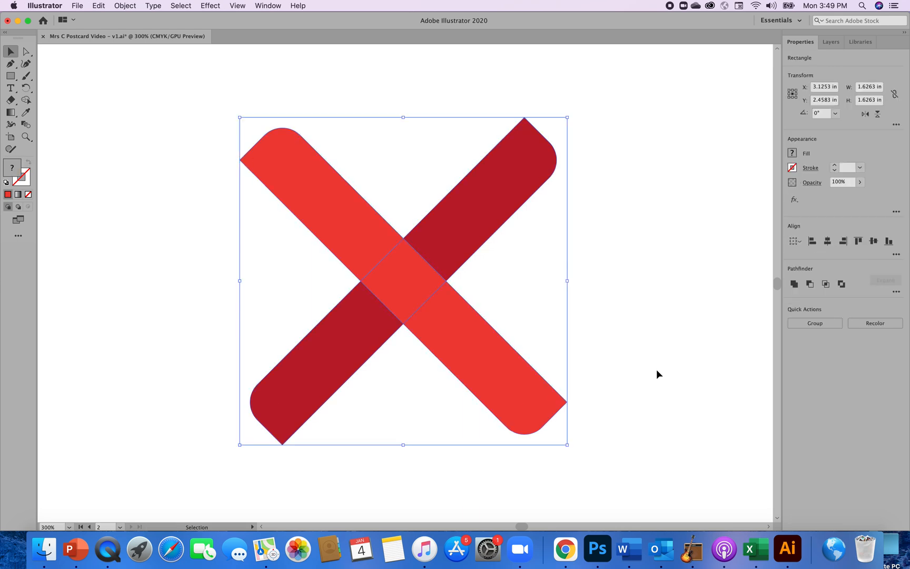
key(a)
key(super+z)
click(674, 390)
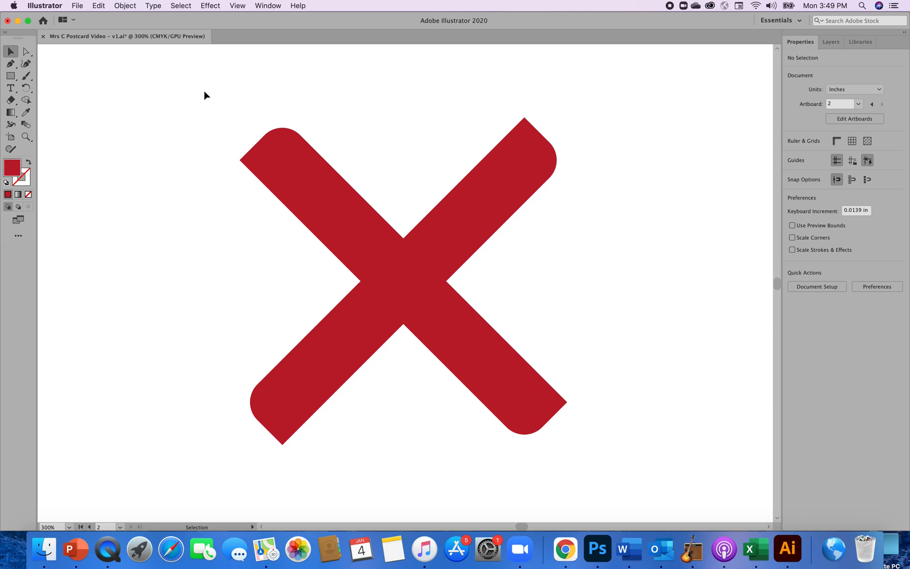
Select both crossed red bars together, group them and deselect.
drag(206, 94, 587, 393)
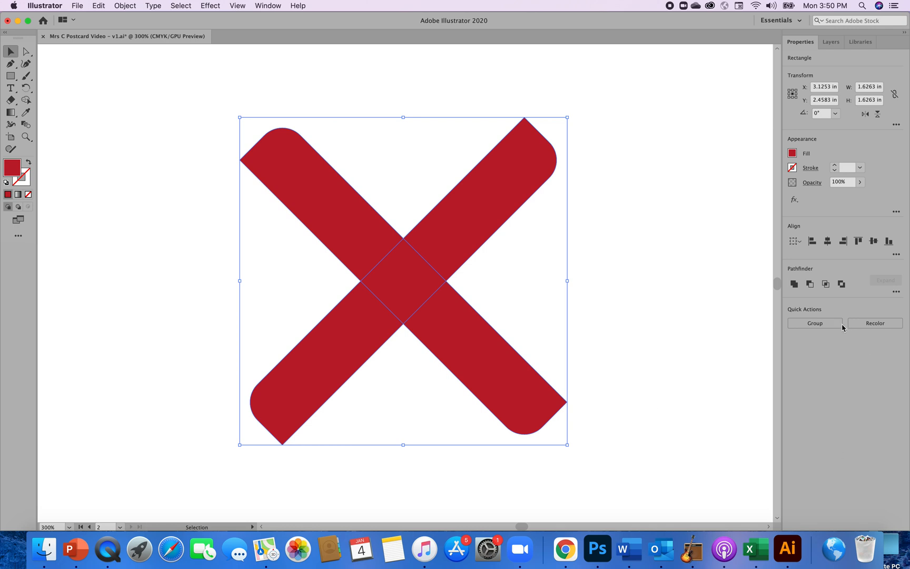
click(817, 324)
click(695, 438)
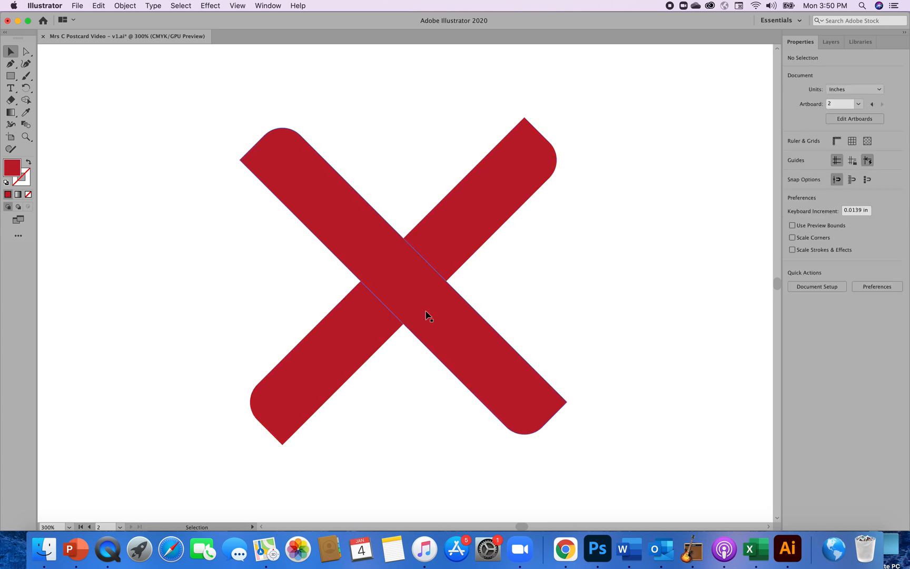
Move the grouped X down toward the artboard's lower edge, to about X 2.93 in, Y 3.25 in, and deselect it.
key(super+minus)
key(super+minus)
key(super+minus)
key(super+minus)
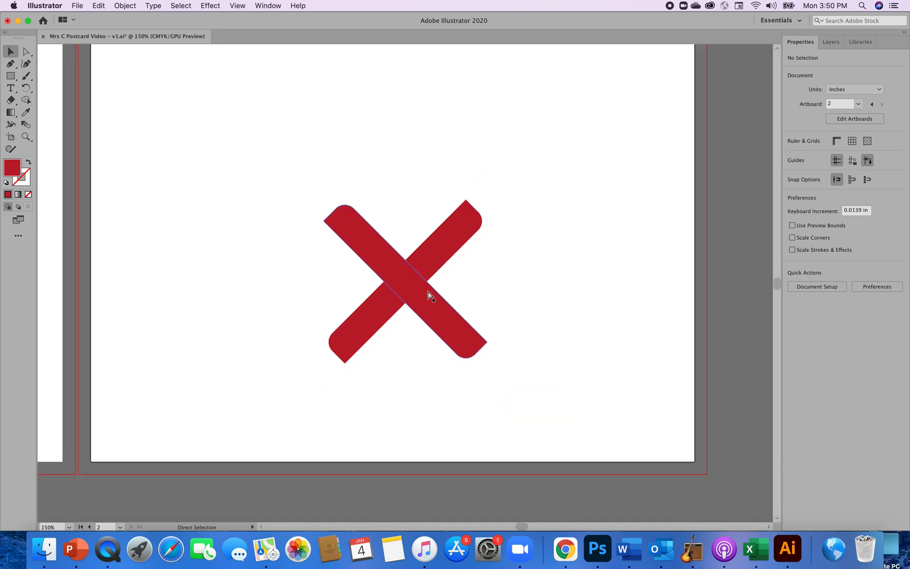
drag(418, 294, 410, 331)
click(463, 321)
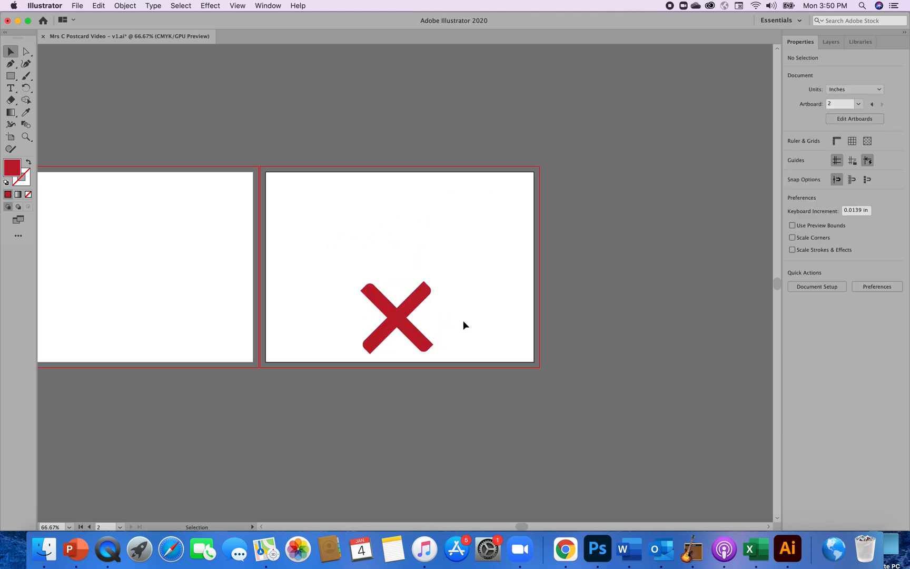
Ungroup the X into its two separate bars and deselect them.
key(super+equal)
key(super+equal)
key(super+equal)
key(super+equal)
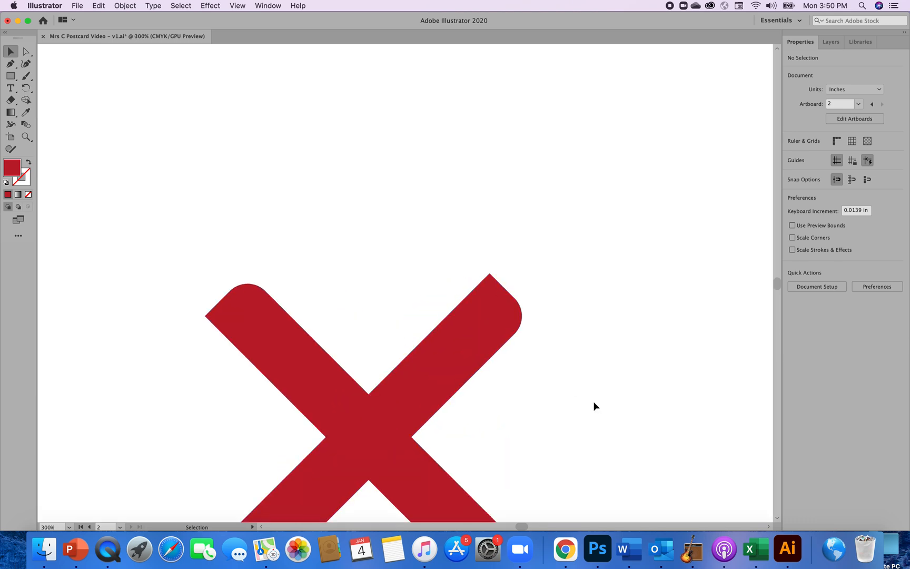
click(410, 415)
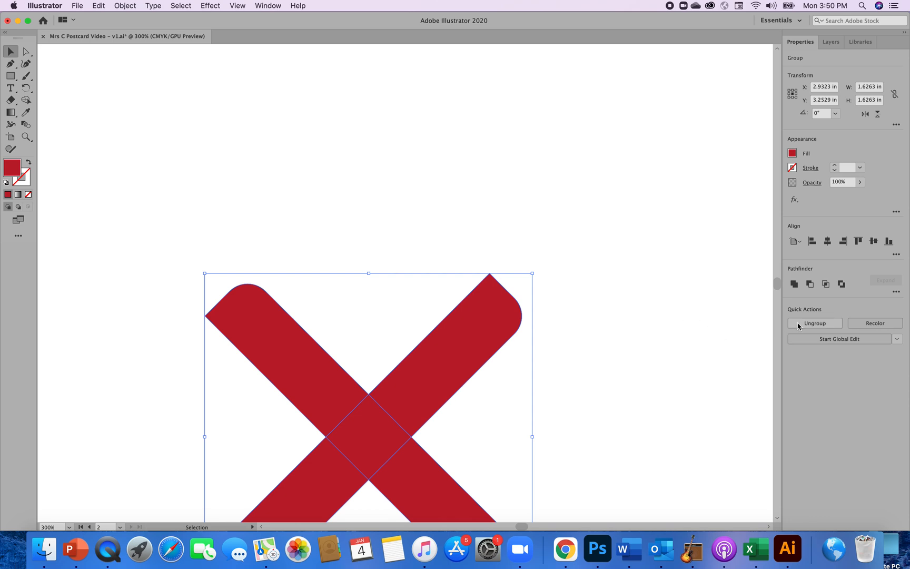
click(600, 382)
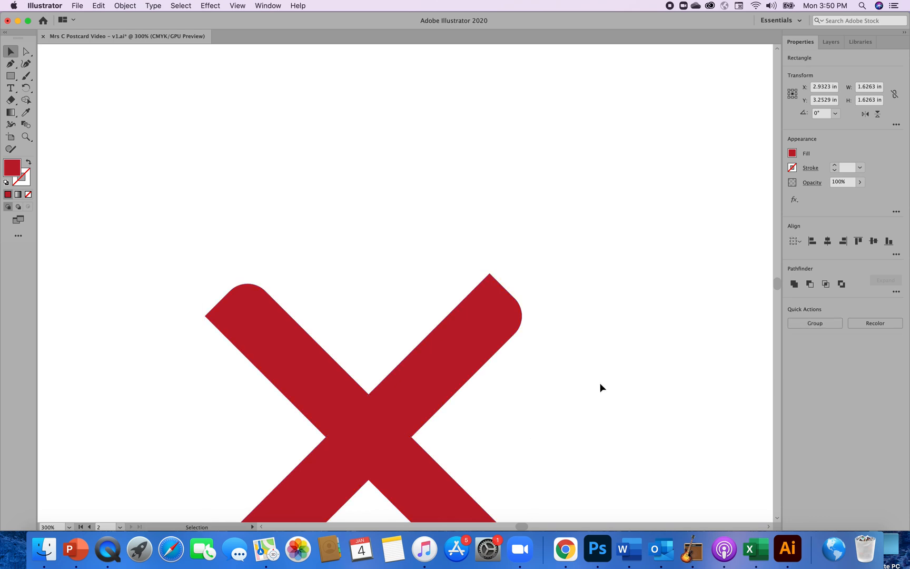
Fill only the front bar with the brighter red swatch and group it with the darker bar again.
click(340, 424)
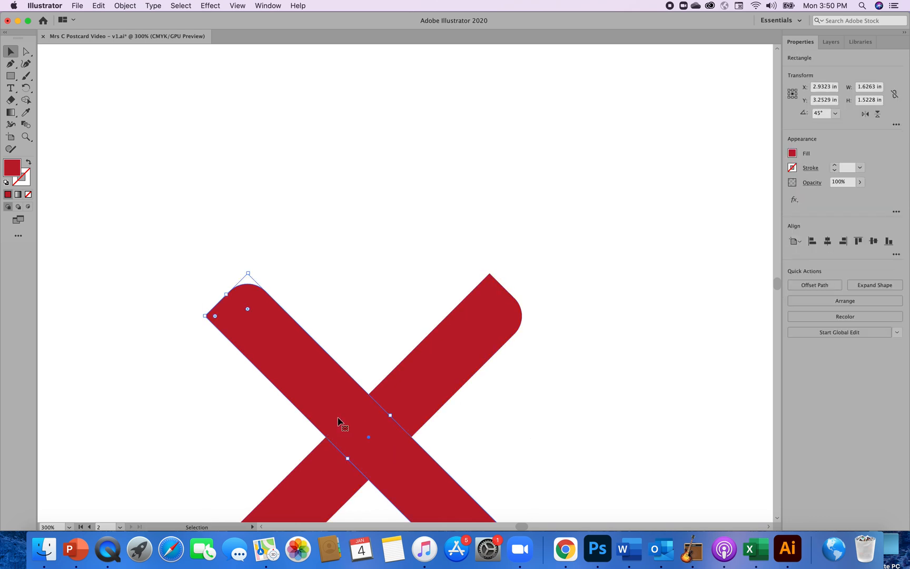
click(792, 153)
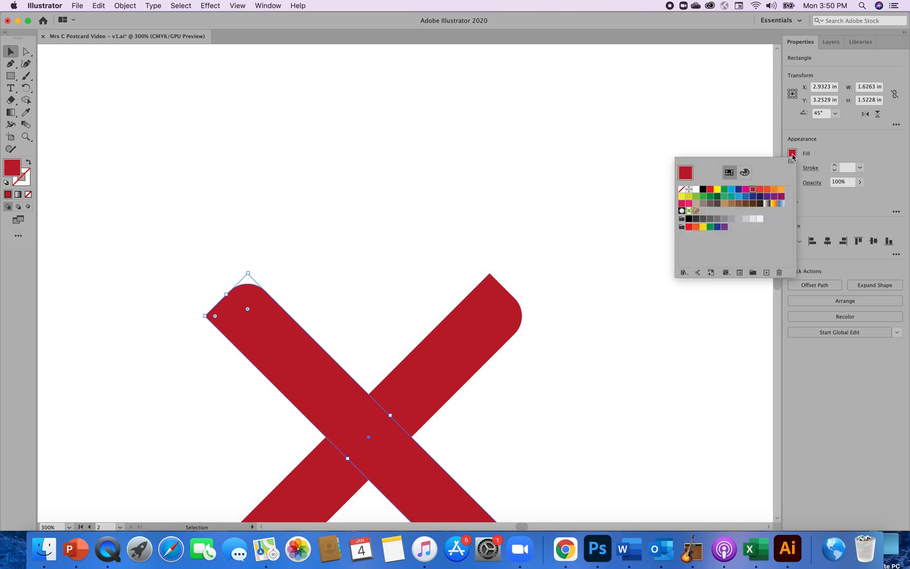
click(760, 190)
click(658, 382)
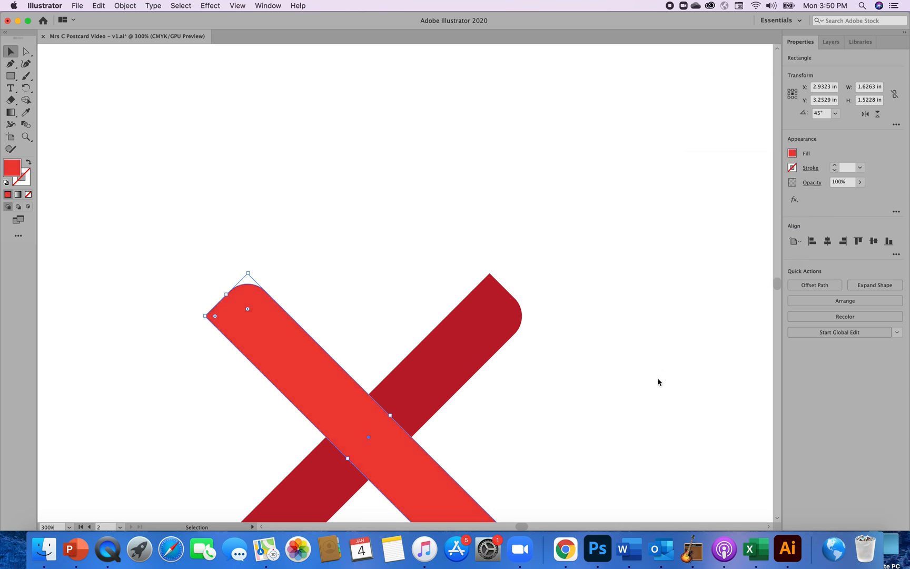
click(714, 395)
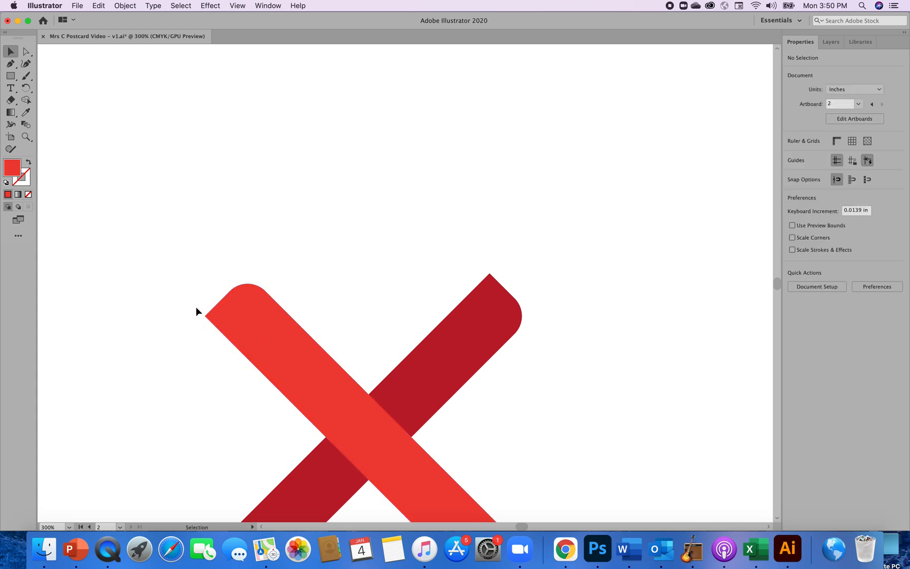
drag(163, 294, 531, 452)
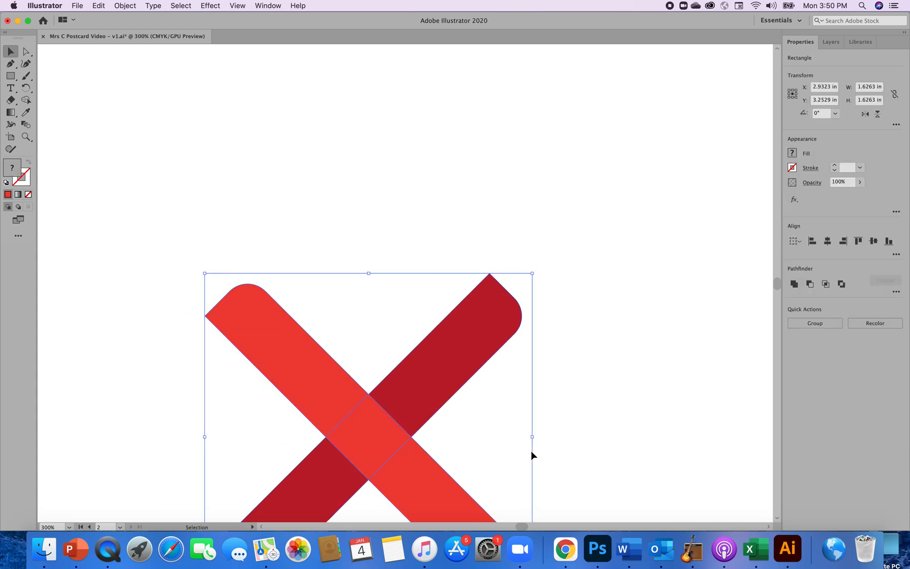
click(815, 325)
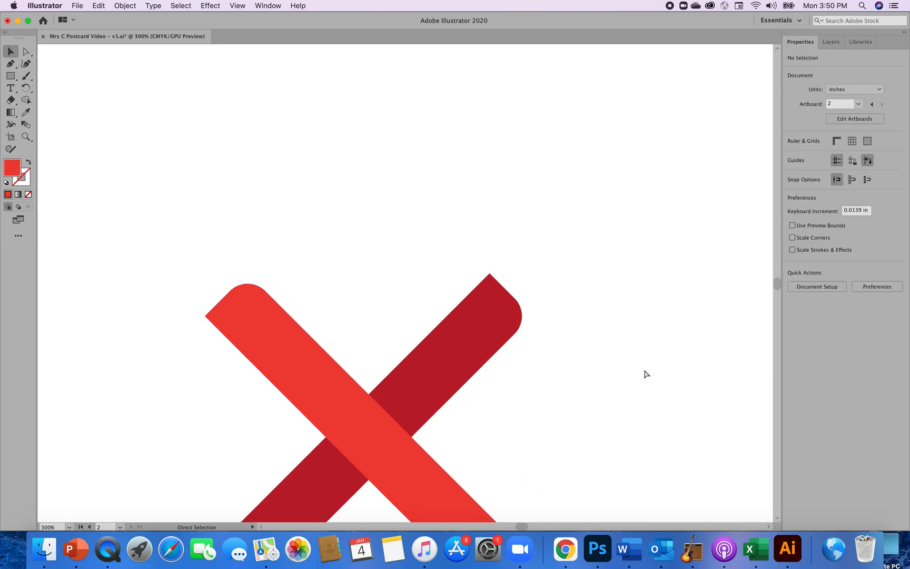
Draw a narrow vertical rectangle about 0.2 in wide and 1.51 in tall above and to the right of the X.
key(super+minus)
key(super+minus)
key(super+minus)
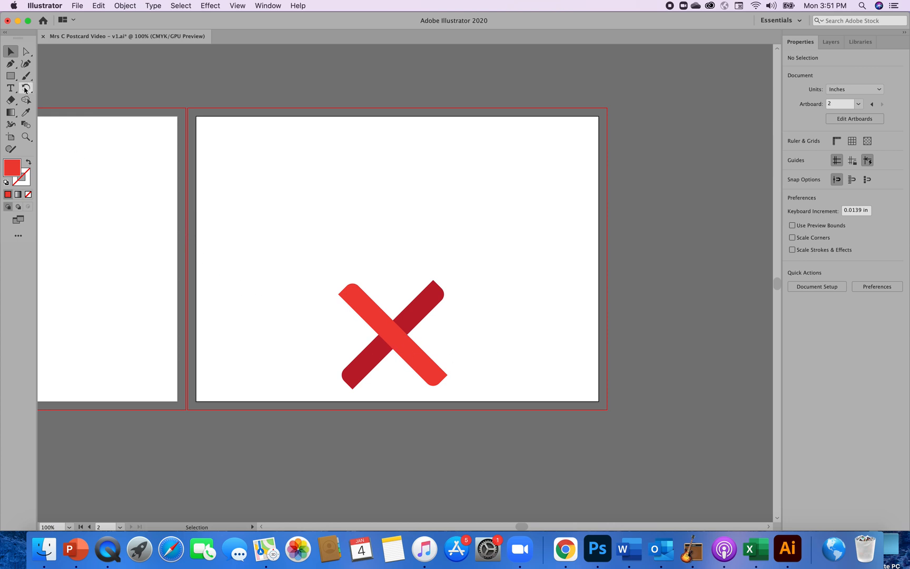
click(10, 76)
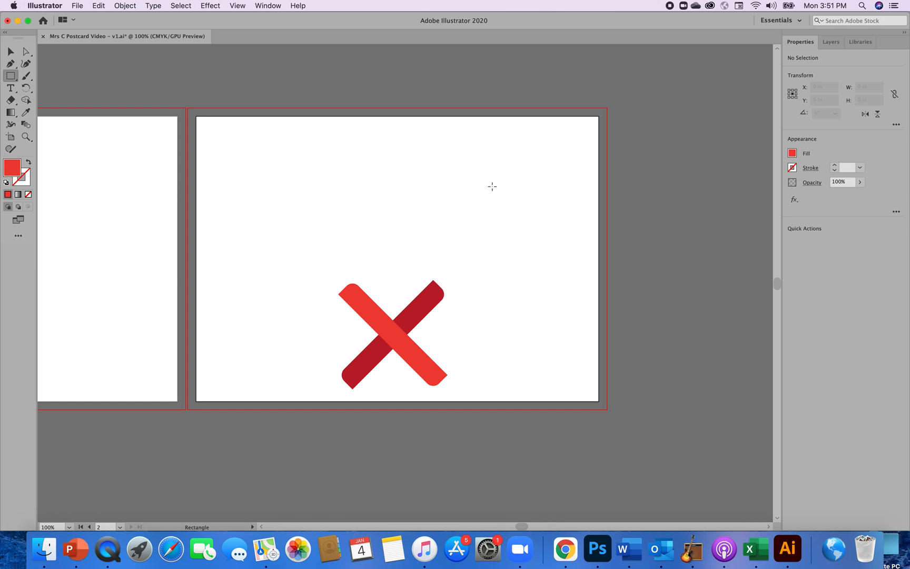
drag(492, 186, 505, 288)
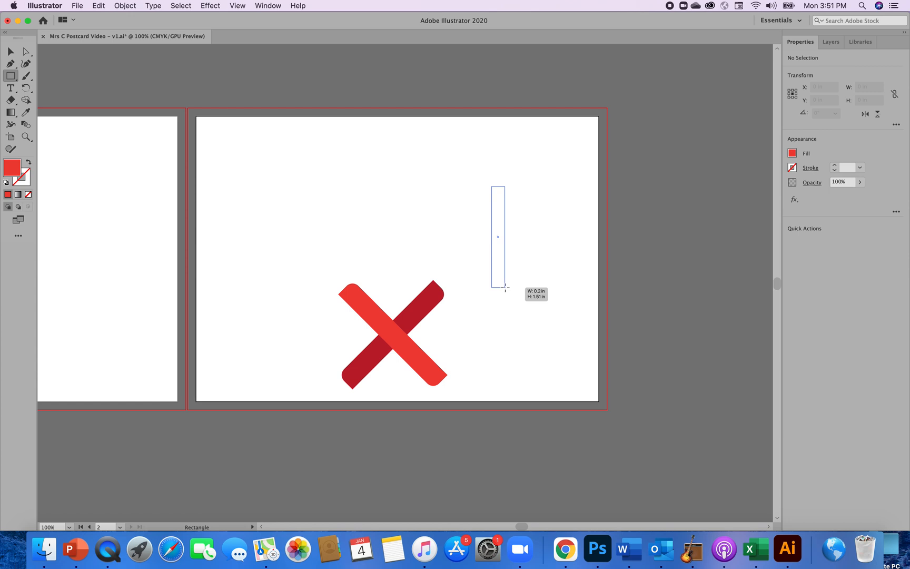
drag(505, 288, 505, 287)
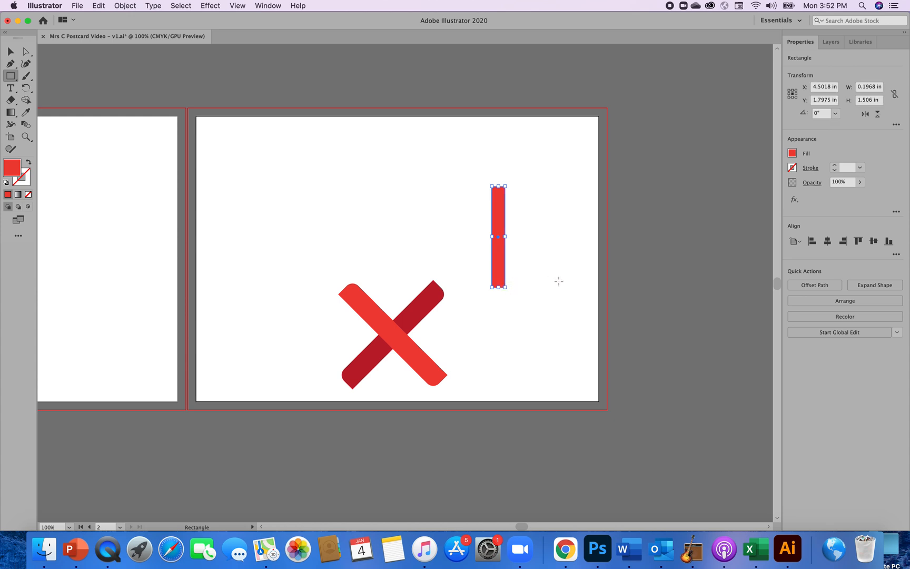
Set the new rectangle's width to 0.2 in and its height to 1.5 in.
click(872, 88)
key(BackSpace)
key(BackSpace)
key(BackSpace)
key(BackSpace)
text(2)
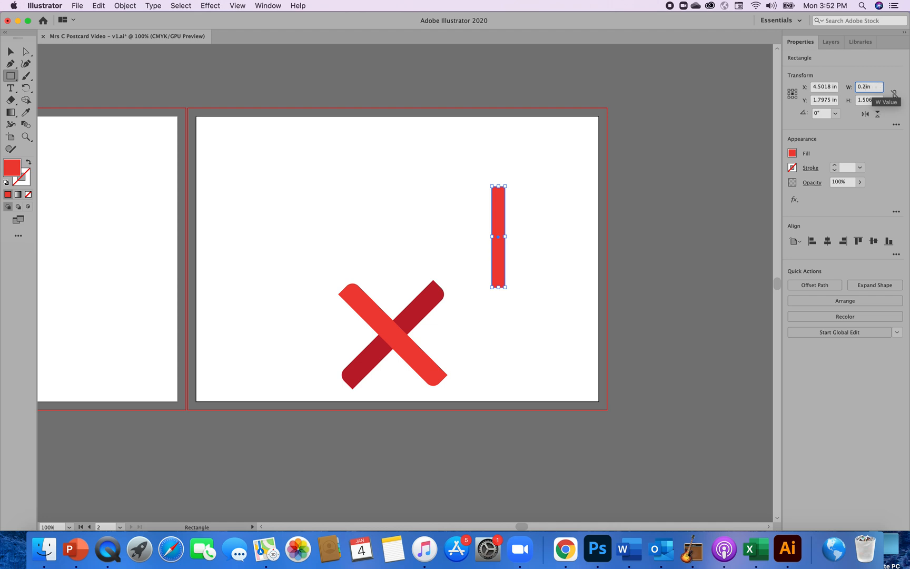
click(866, 101)
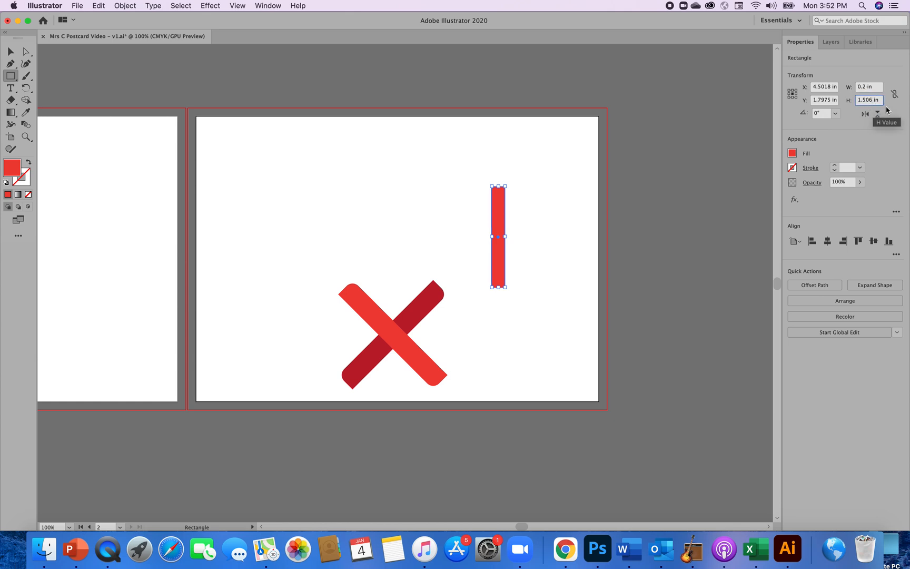
key(BackSpace)
key(BackSpace)
key(Return)
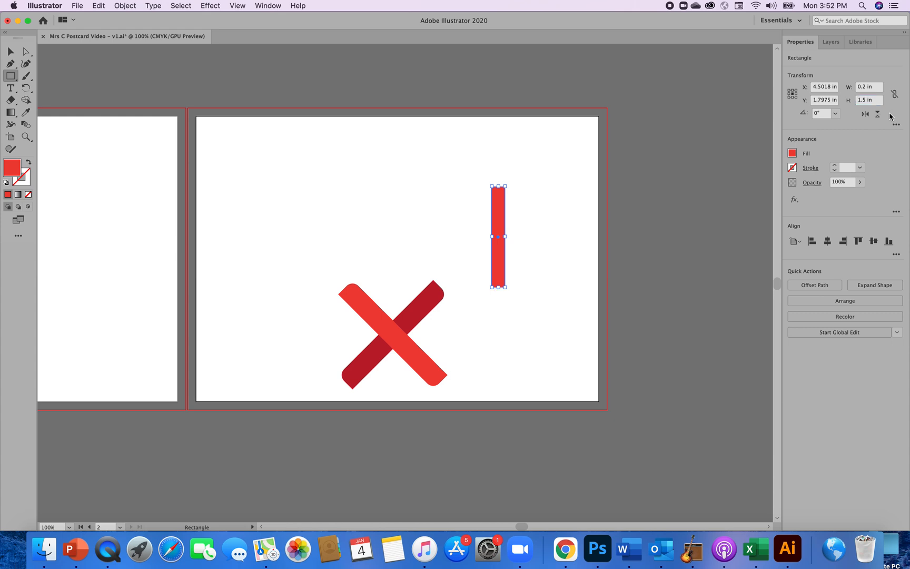
click(705, 180)
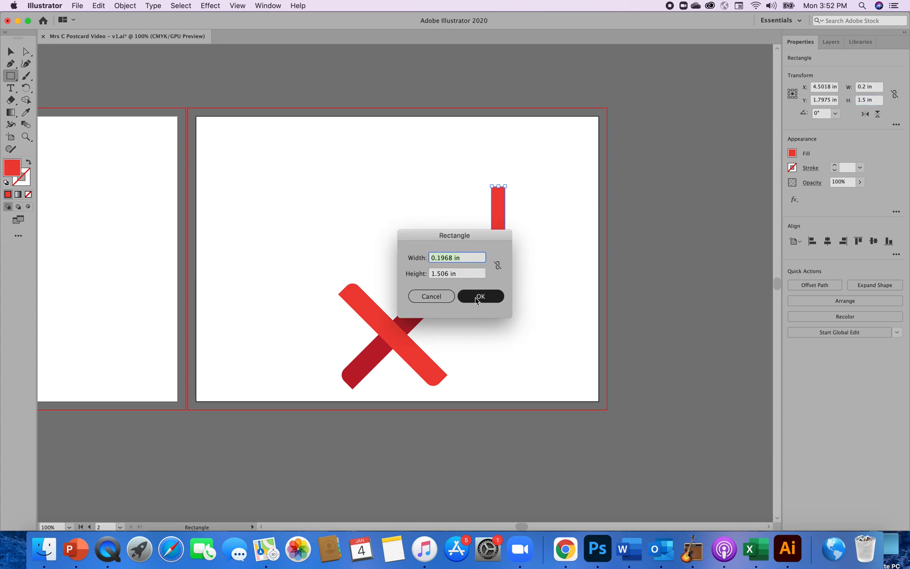
click(430, 296)
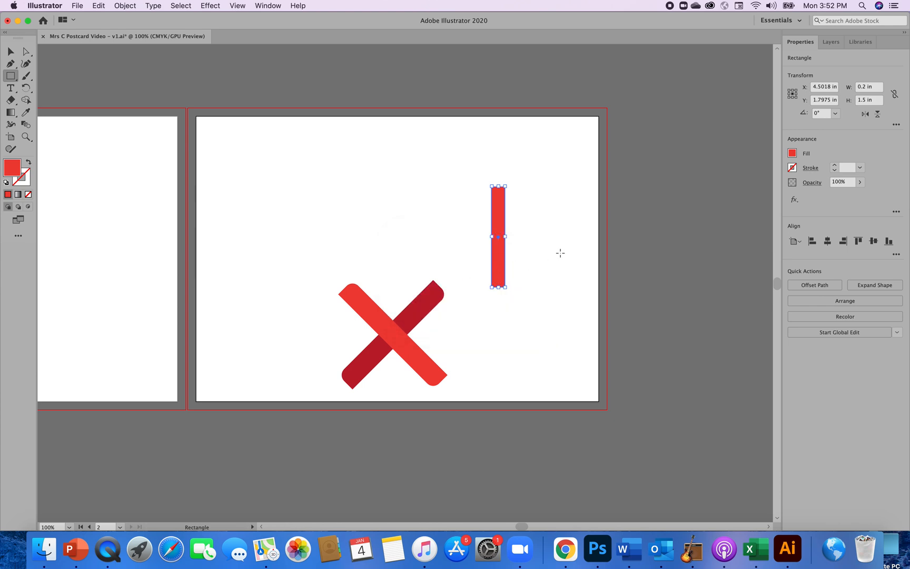
Narrow the red vertical rectangle from both sides to about 0.1 in wide, leaving its height alone.
click(11, 52)
click(566, 352)
click(500, 285)
click(566, 345)
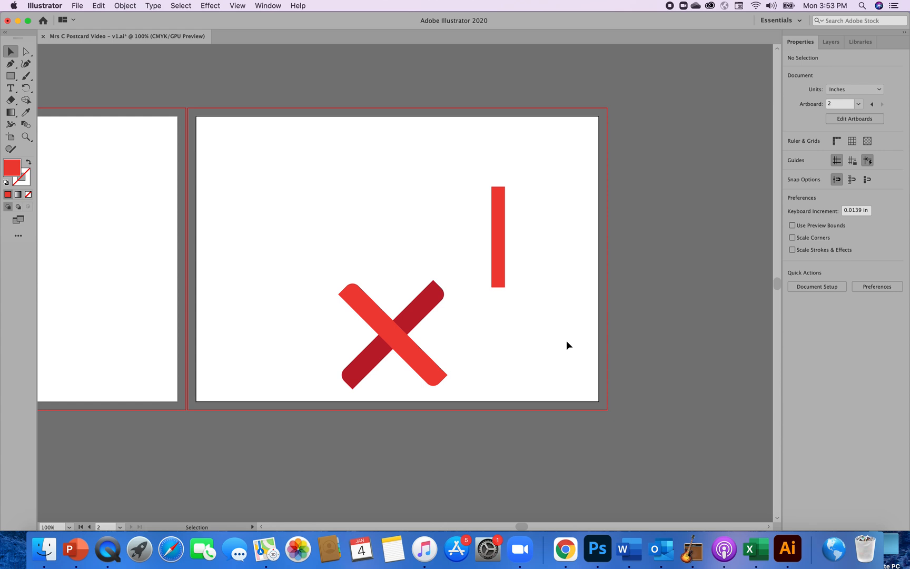
key(super+equal)
key(super+equal)
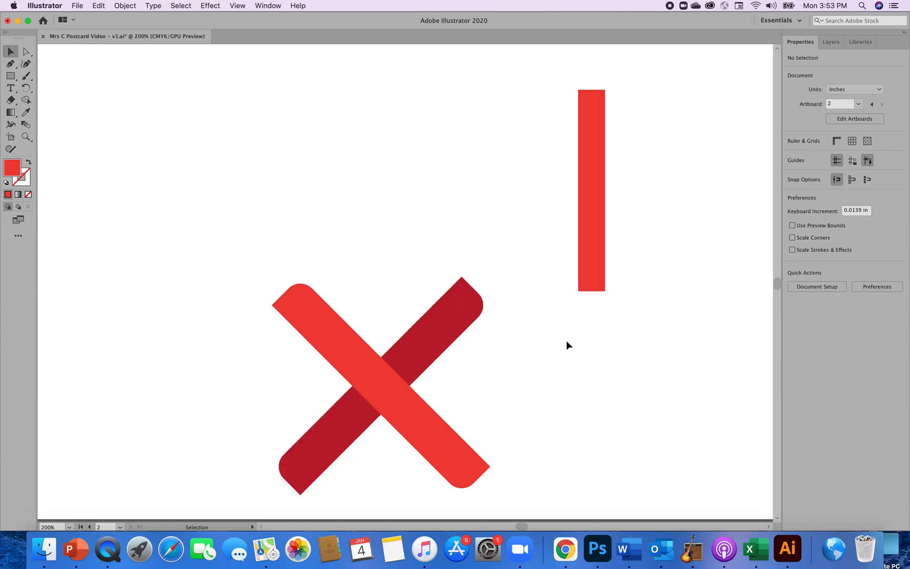
click(597, 255)
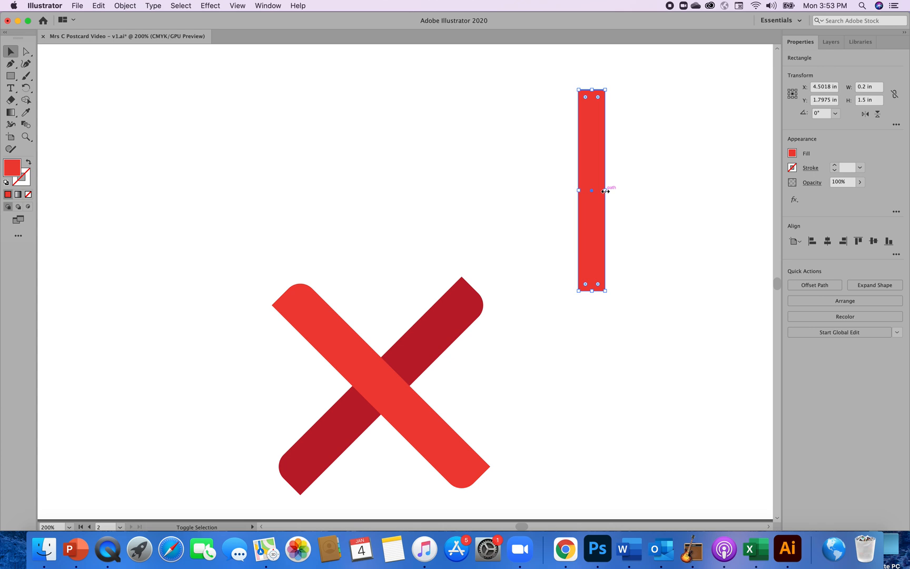
drag(606, 191, 606, 192)
drag(607, 192, 601, 193)
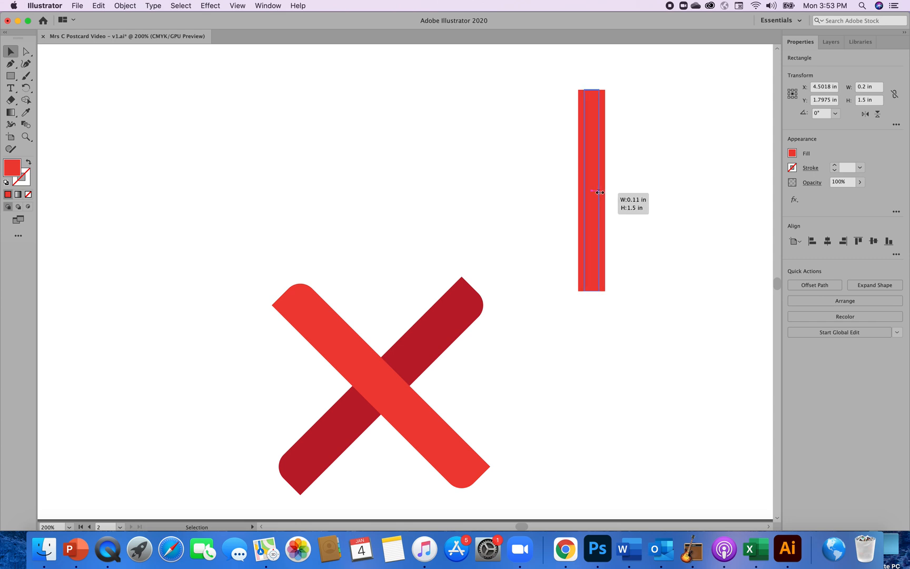
drag(600, 193, 600, 192)
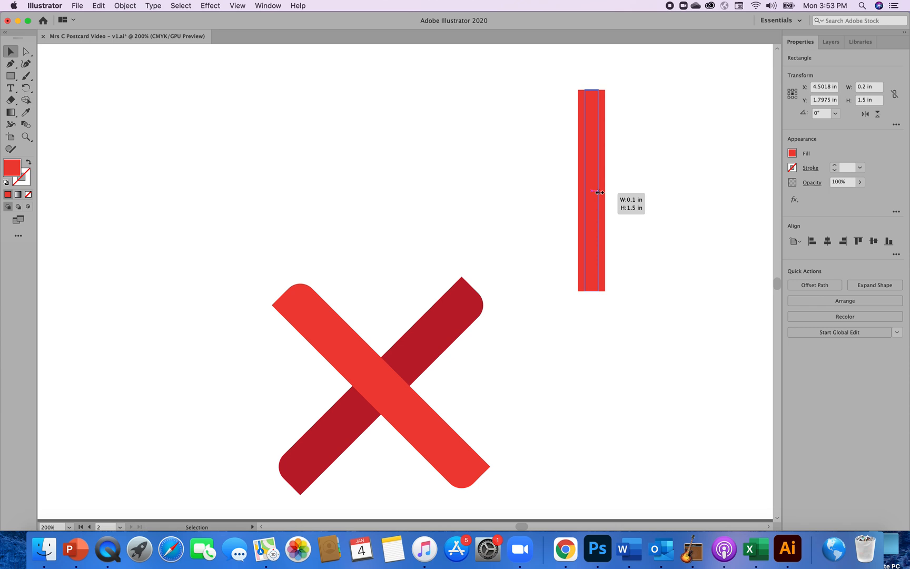
drag(600, 193, 600, 193)
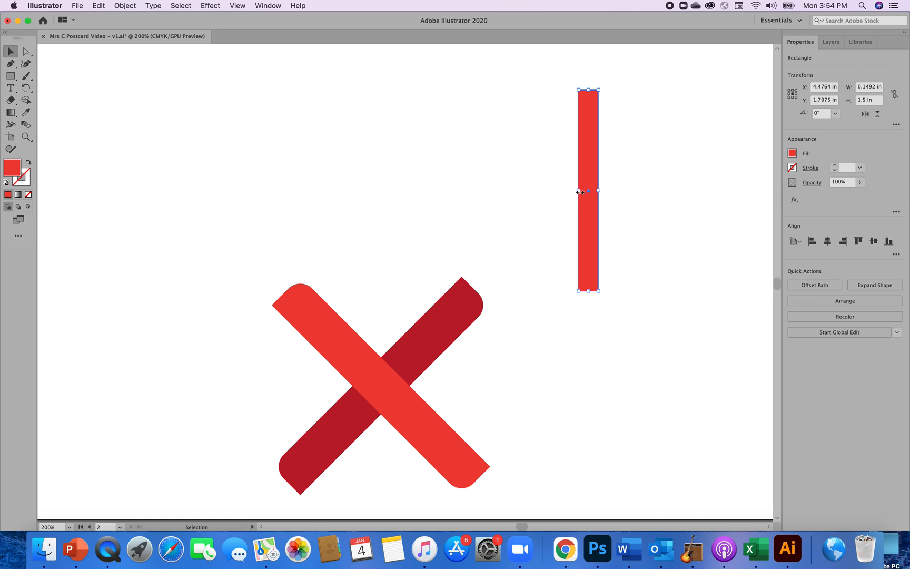
drag(580, 192, 587, 192)
click(634, 211)
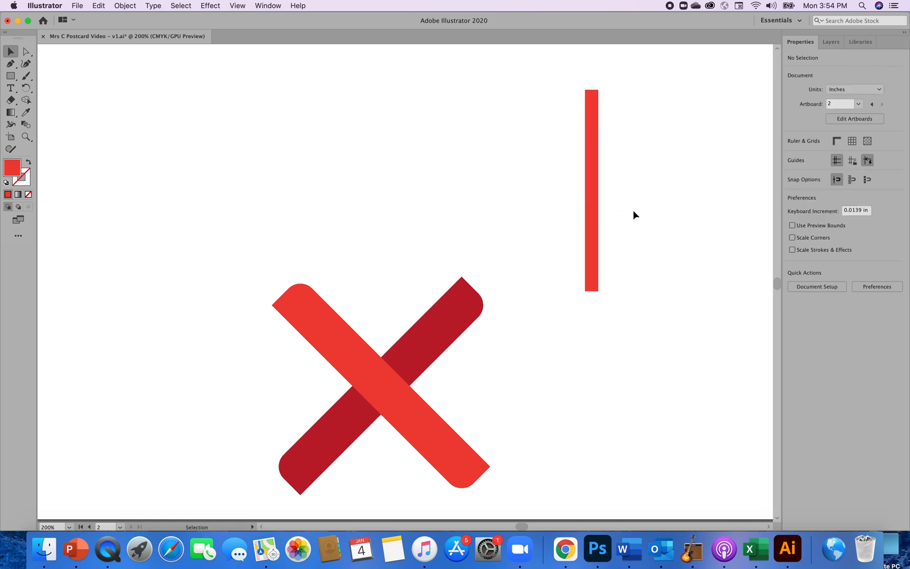
Set the vertical rectangle's width to exactly 0.1 in and deselect it.
click(592, 224)
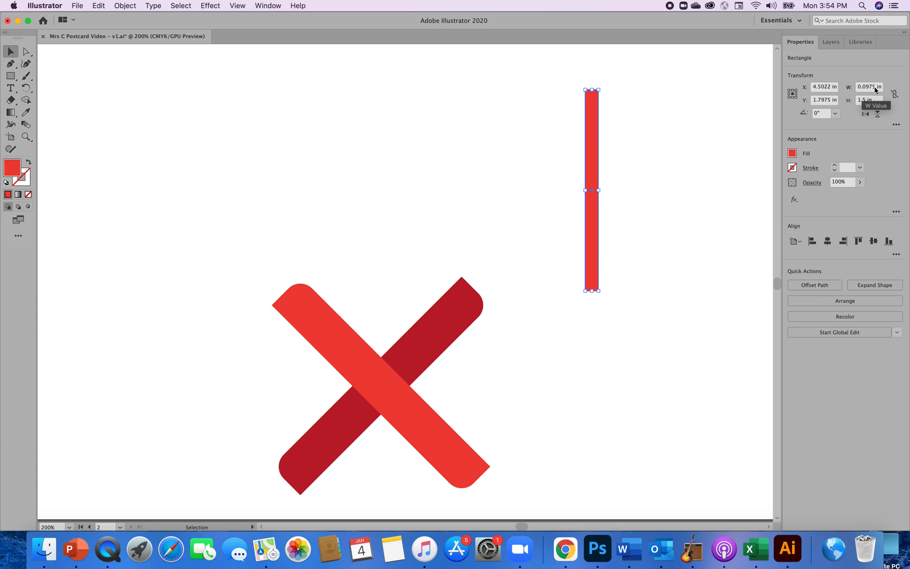
click(877, 89)
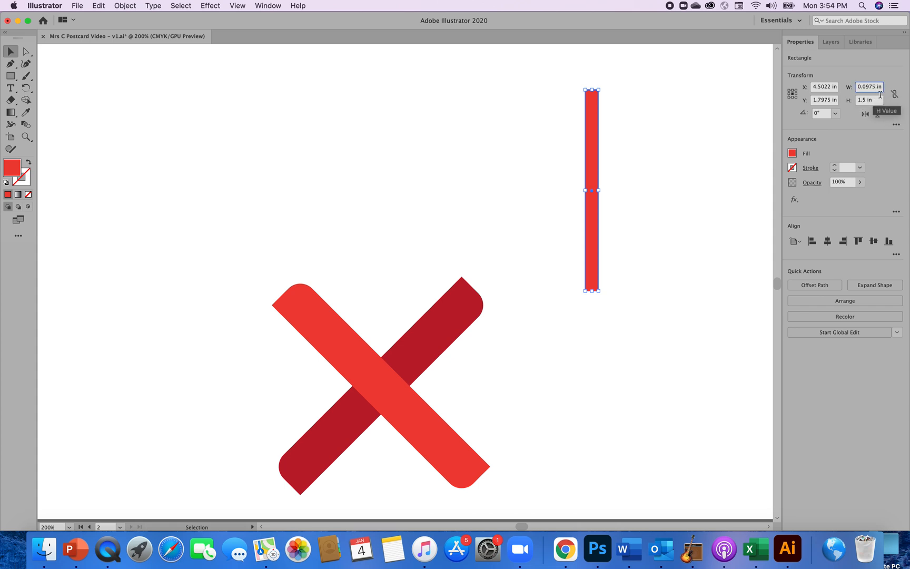
key(BackSpace)
key(BackSpace)
key(BackSpace)
key(BackSpace)
click(700, 150)
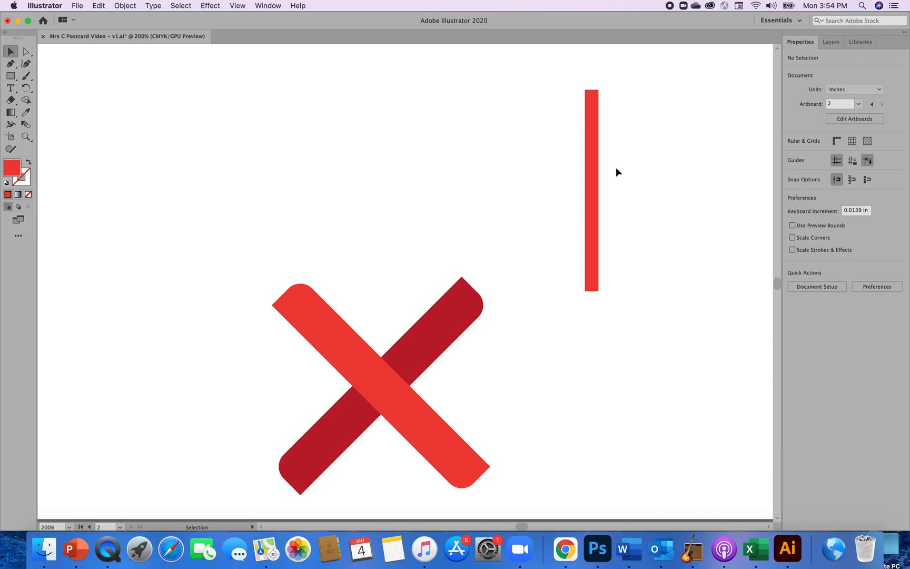
Chamfer only the top-right corner of the narrow rectangle with a 0.02 in radius.
click(596, 186)
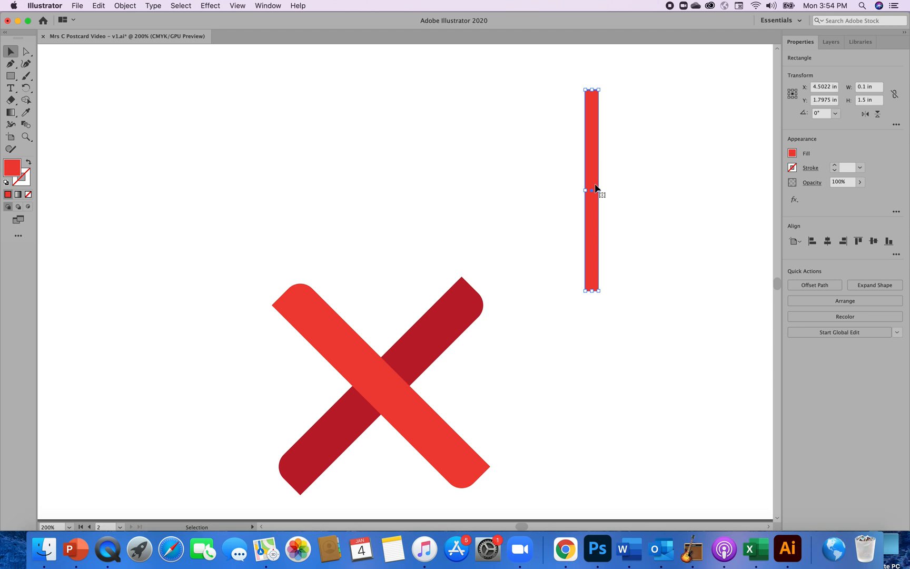
key(a)
key(super+equal)
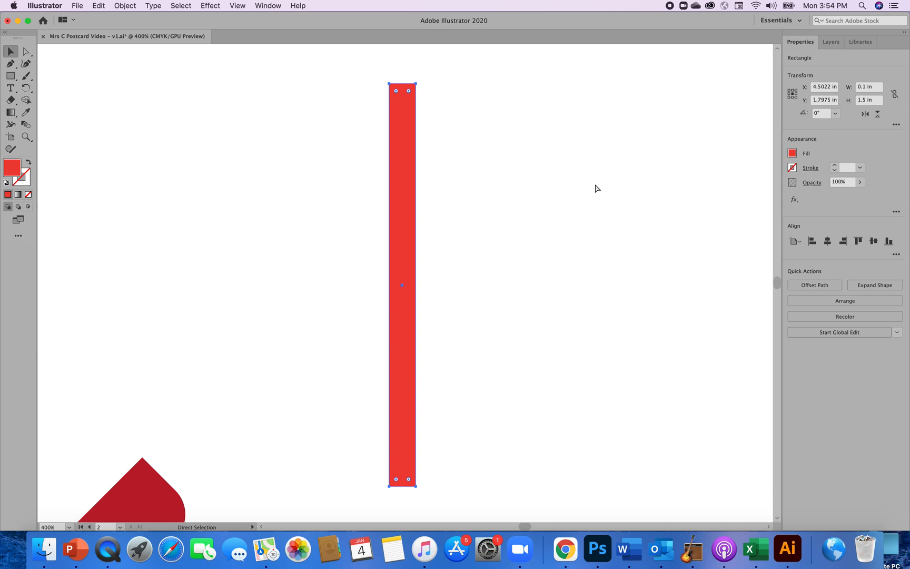
key(super+equal)
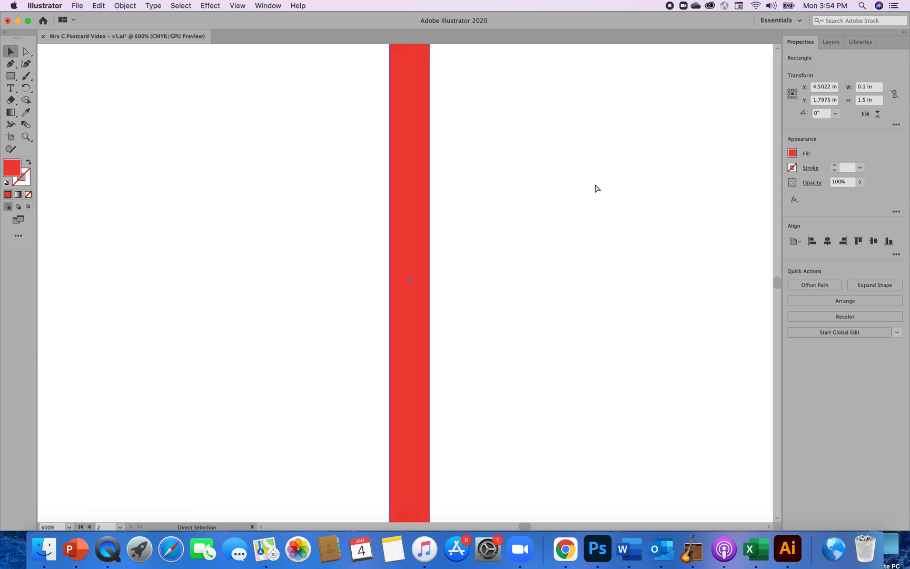
key(v)
key(super+minus)
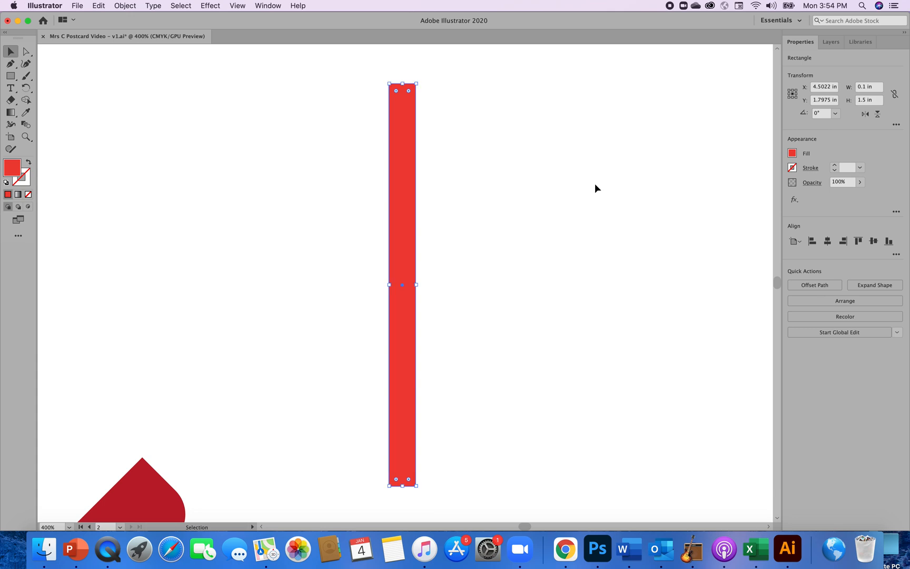
click(26, 53)
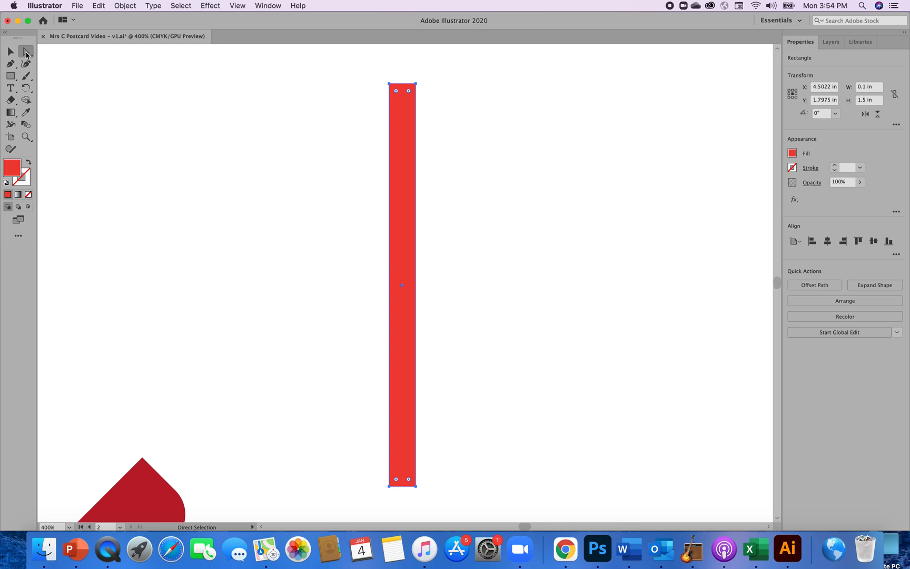
double_click(410, 94)
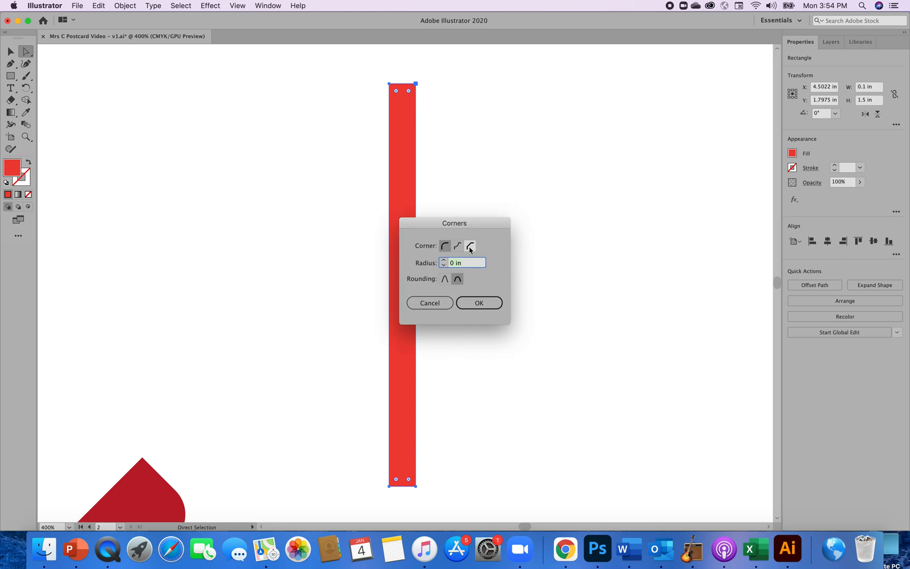
click(470, 247)
click(443, 260)
click(478, 304)
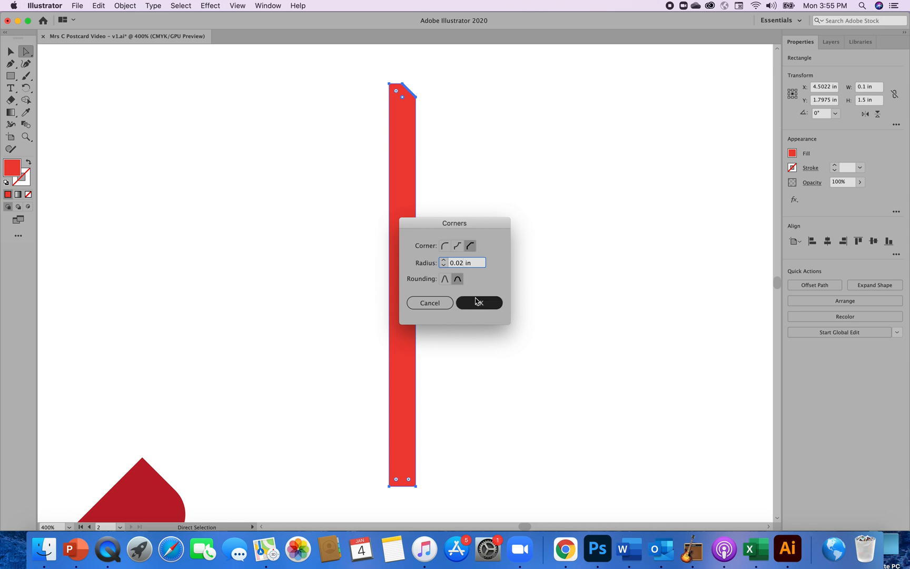
click(489, 233)
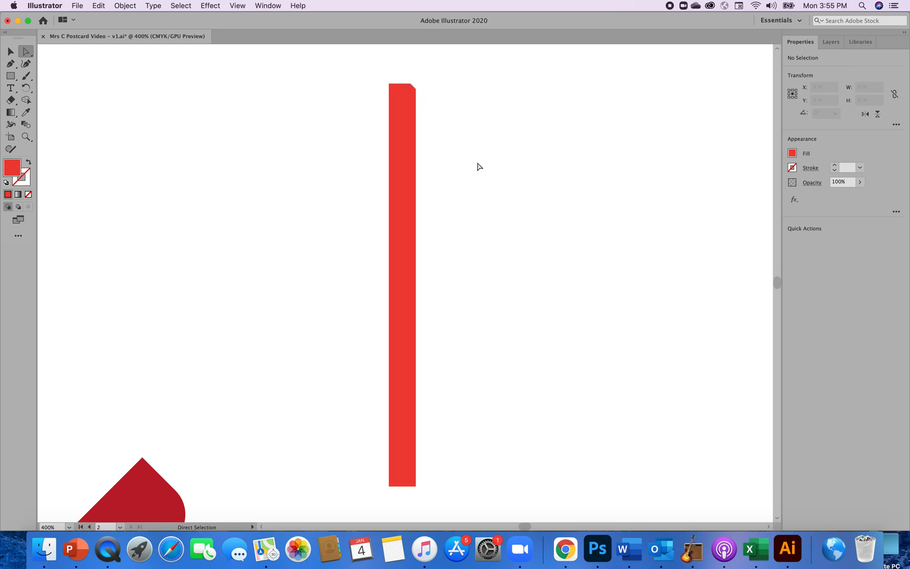
Chamfer the narrow rectangle's top-left corner with a matching 0.02 in radius and deselect it.
click(409, 139)
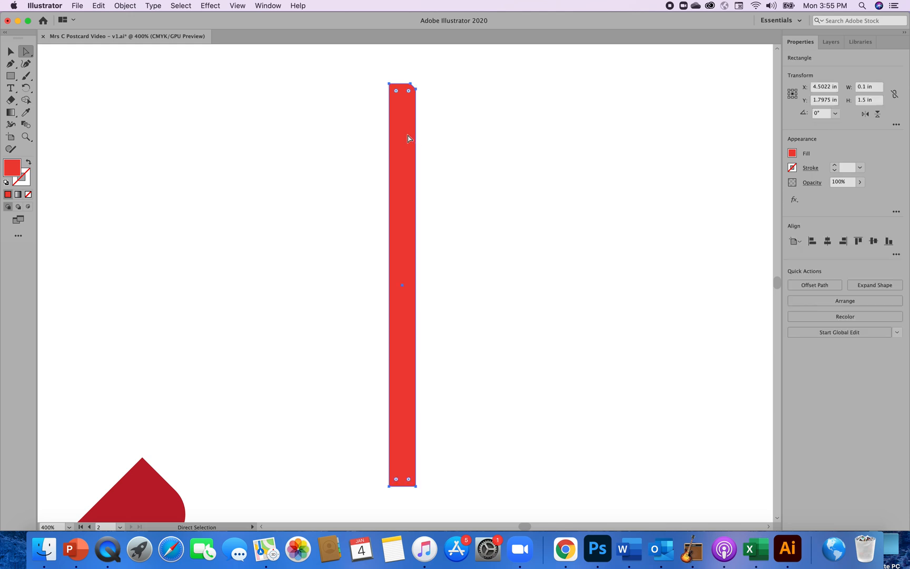
double_click(397, 94)
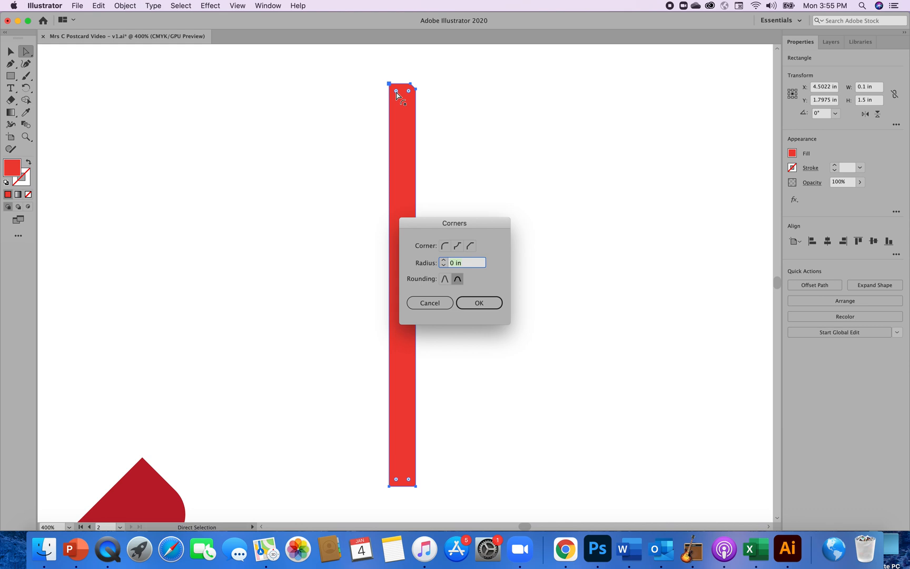
click(470, 247)
click(444, 260)
key(BackSpace)
text(2)
click(479, 303)
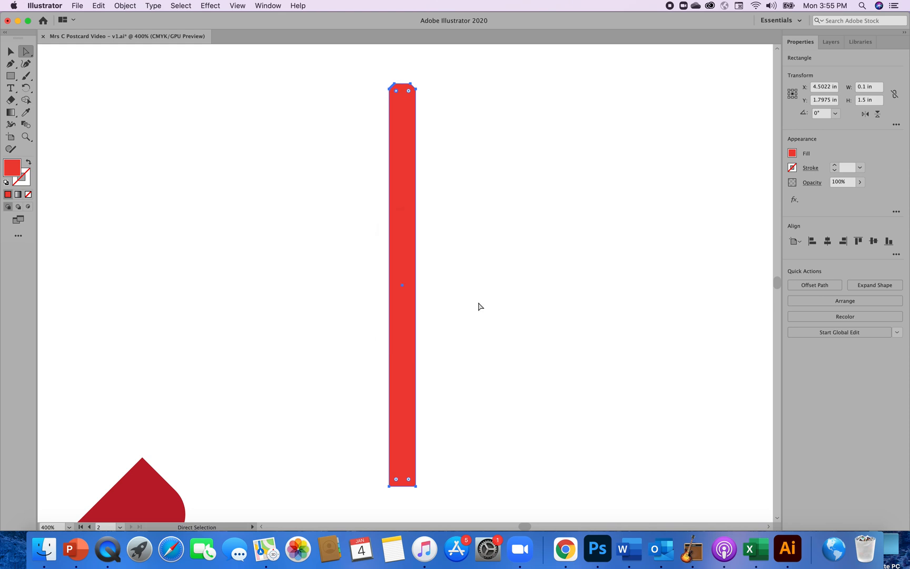
click(485, 232)
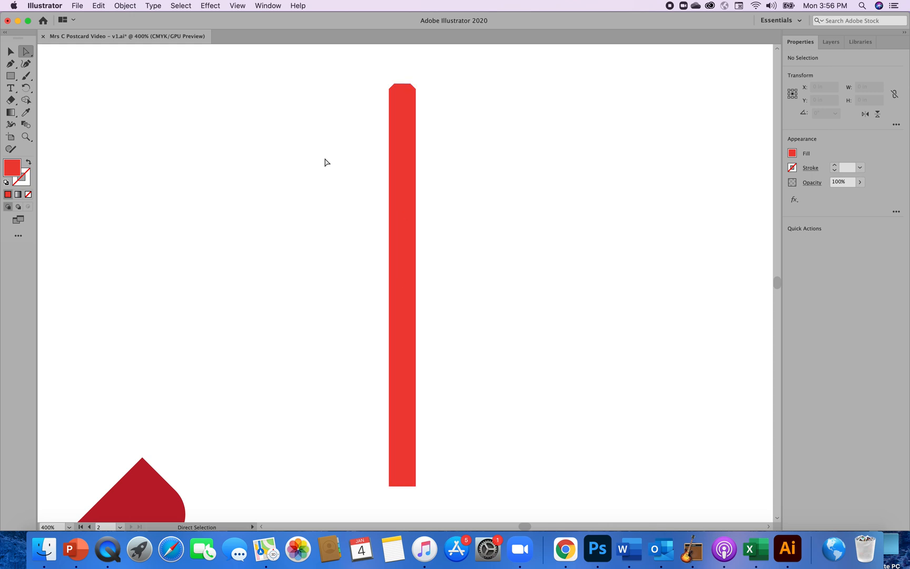
Fill the chamfered vertical bar with the dark brown swatch and deselect it.
click(12, 51)
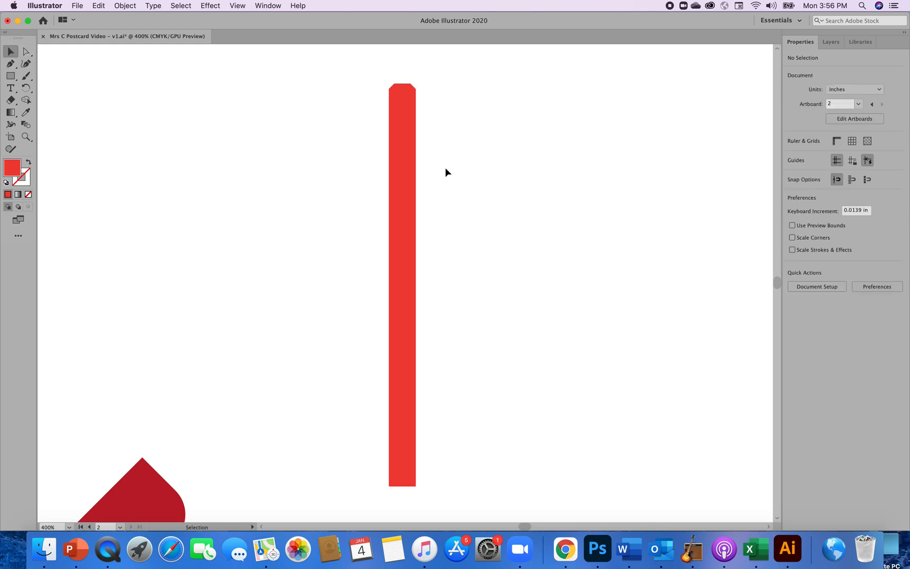
click(411, 170)
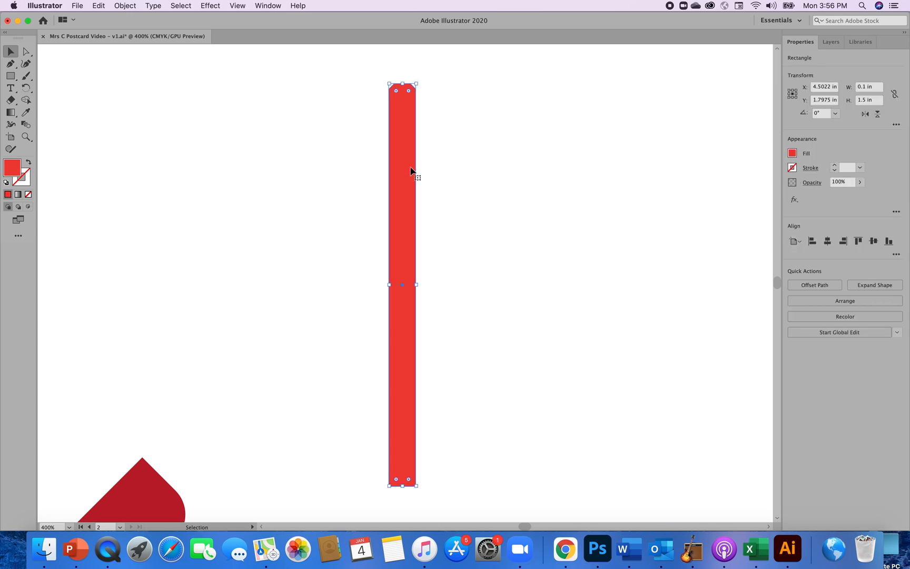
click(793, 153)
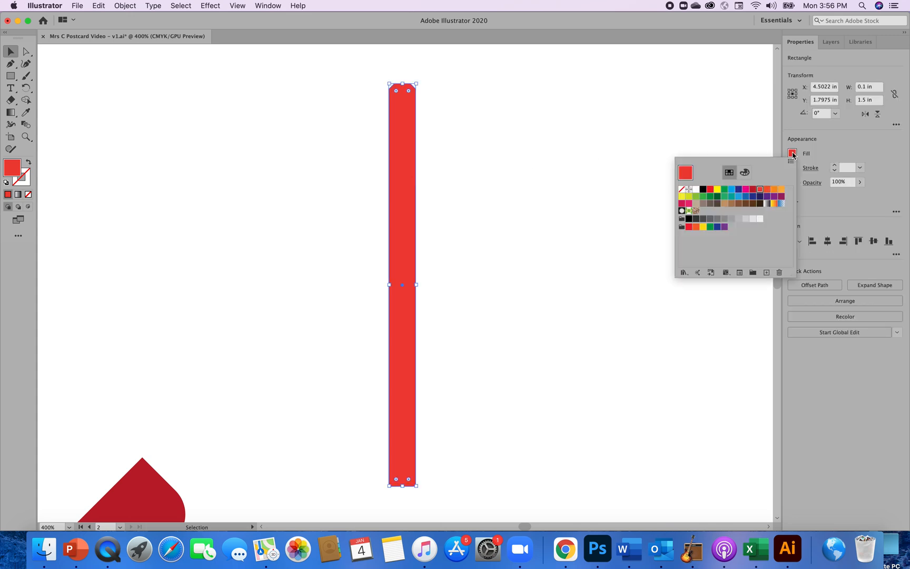
click(754, 205)
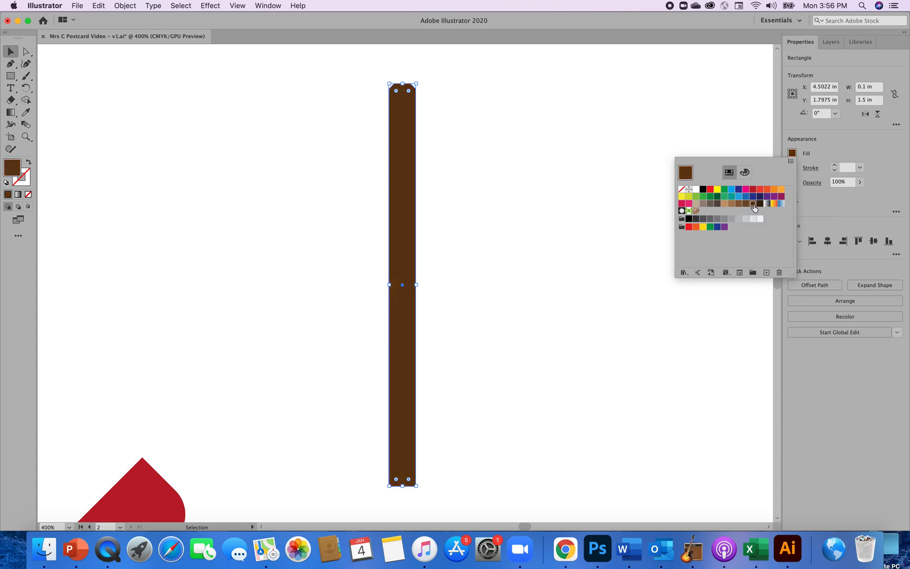
click(601, 261)
click(602, 262)
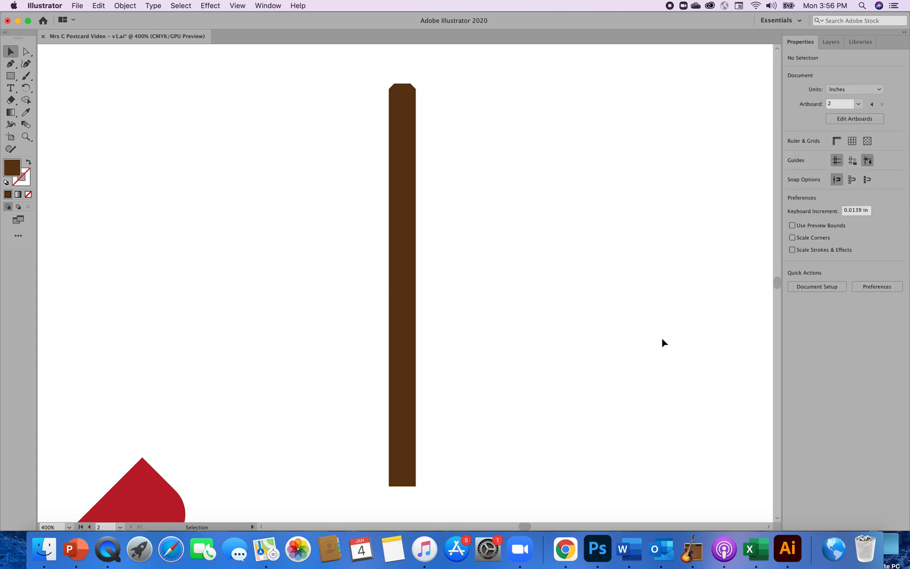
Select and deselect the brown bar, and fit the second artboard in the window.
key(super+equal)
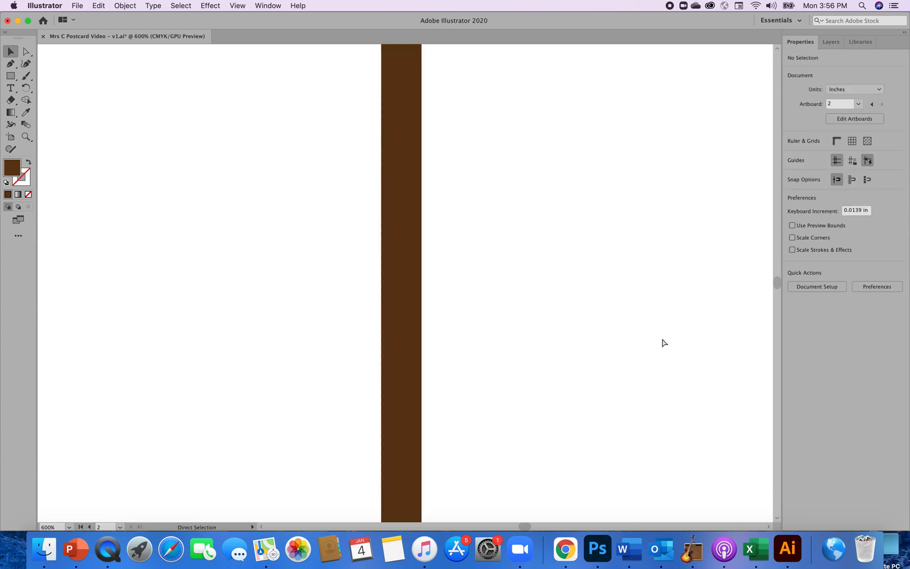
key(super+minus)
key(super+minus)
key(super+minus)
key(super+minus)
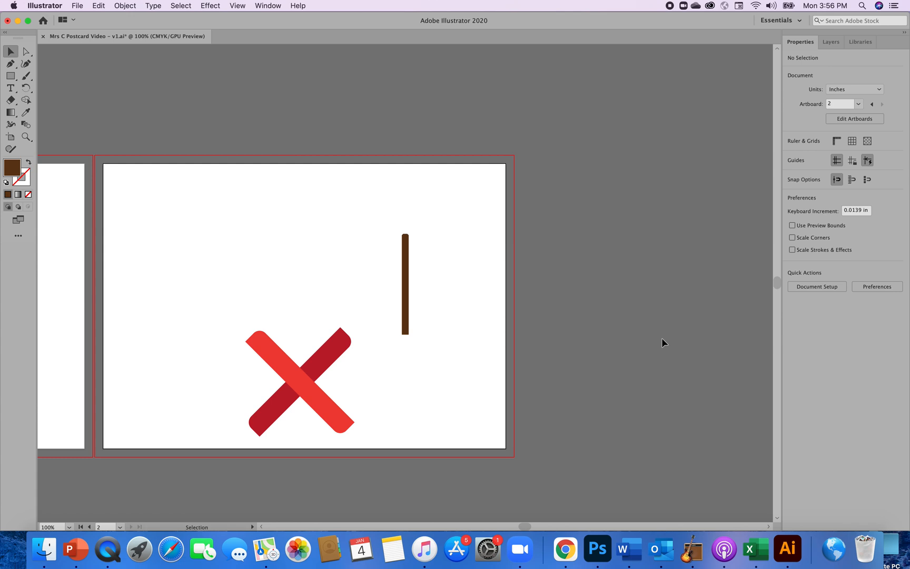
click(181, 7)
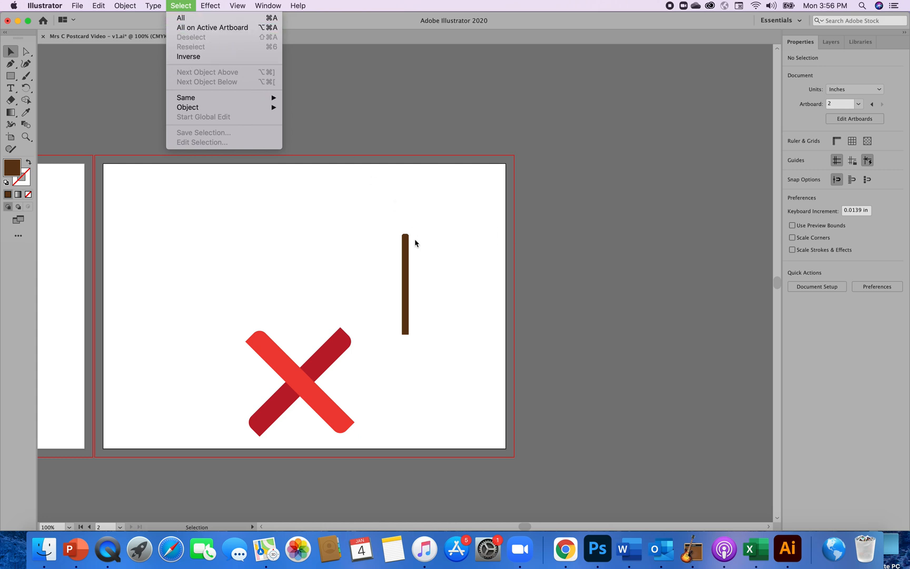
click(404, 252)
click(404, 253)
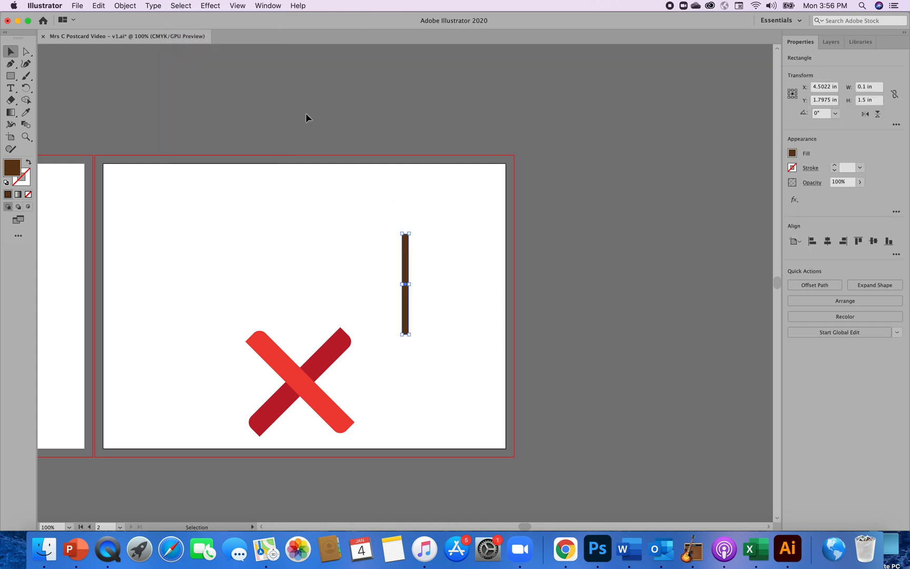
click(175, 7)
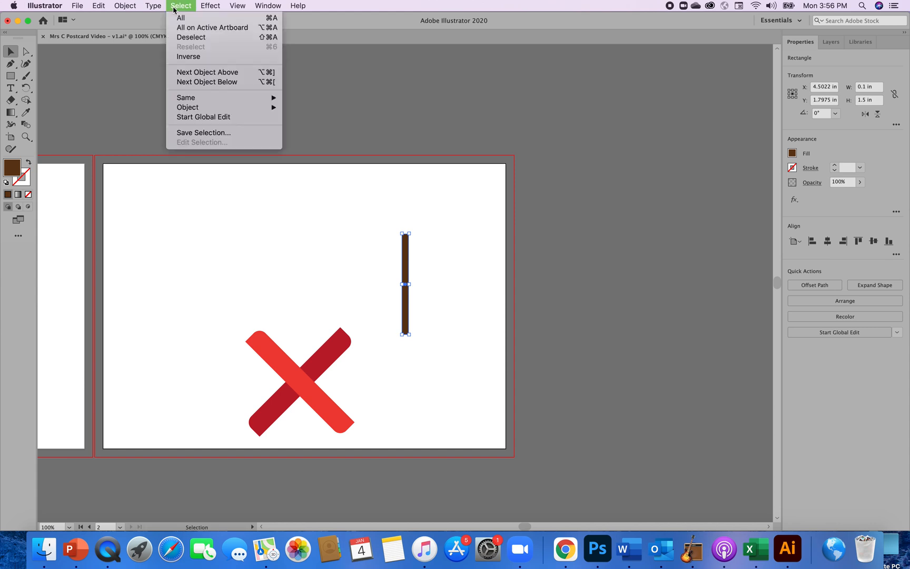
click(184, 38)
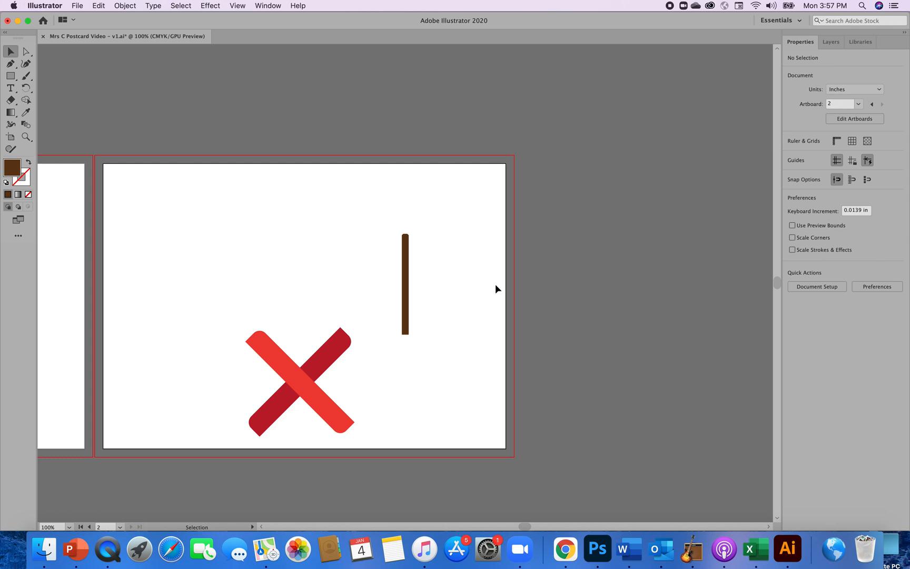
key(super+equal)
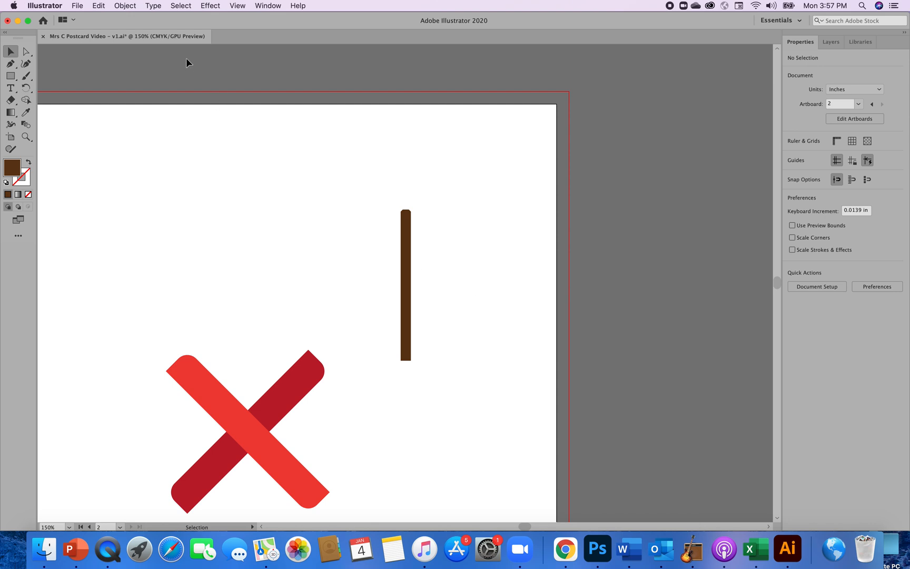
click(237, 6)
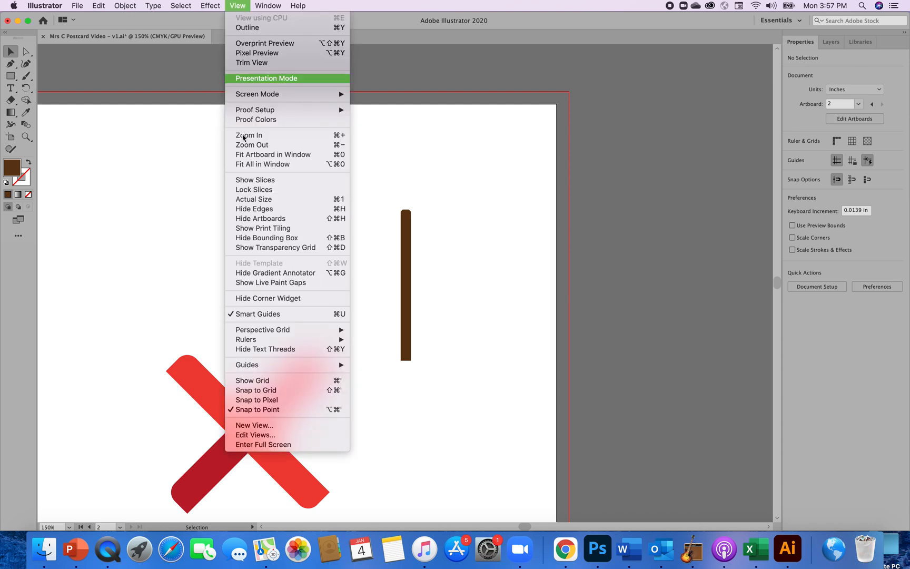
click(259, 158)
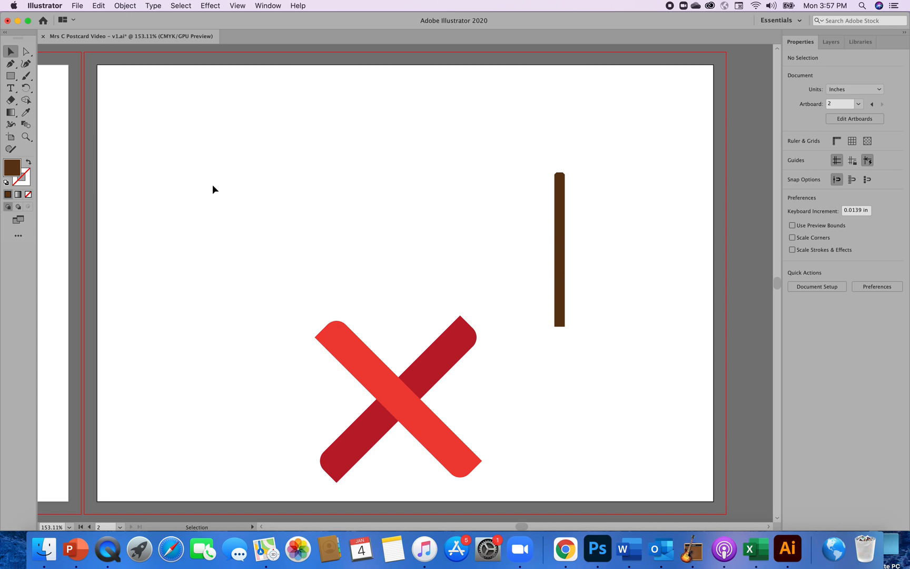
Draw a brown ellipse about 1.5 in wide and 0.5 in high with the Ellipse tool, above the red X.
click(12, 79)
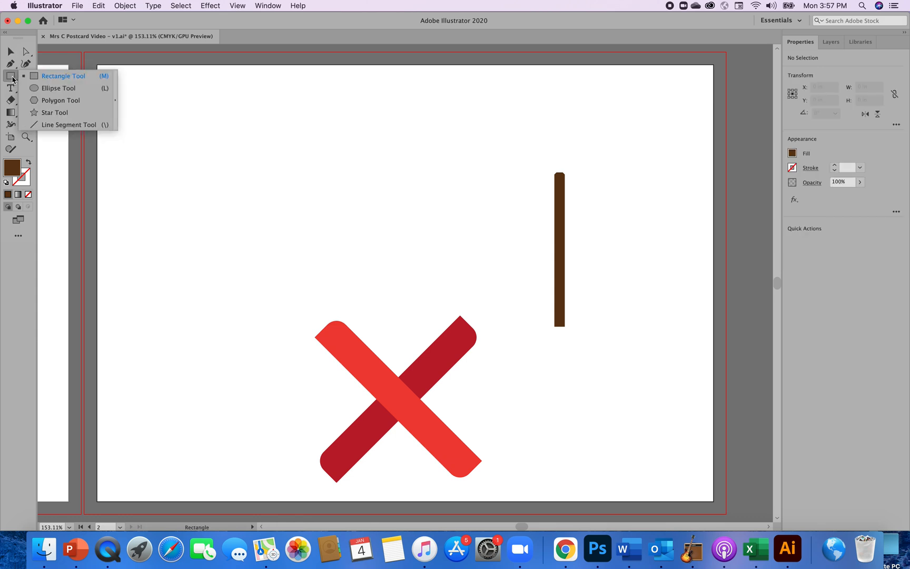
click(38, 90)
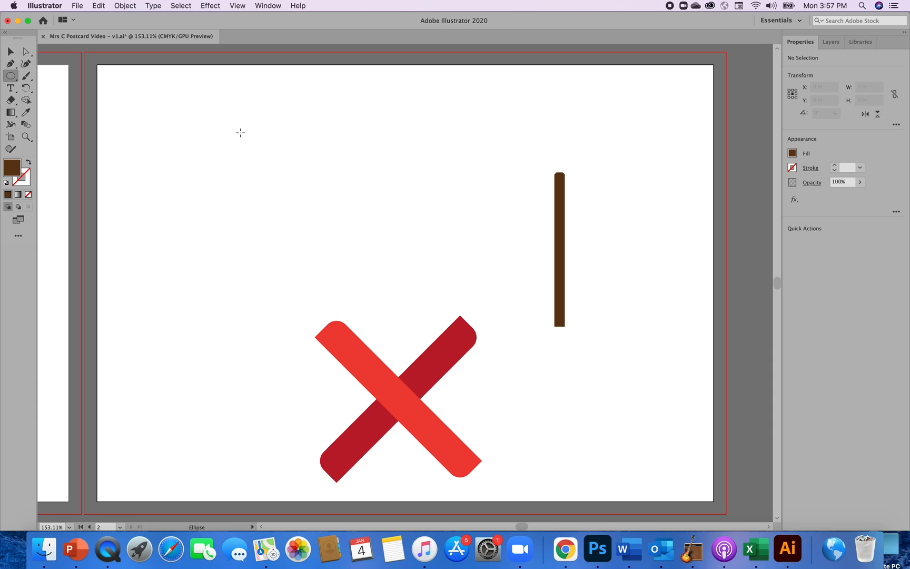
drag(240, 132, 395, 162)
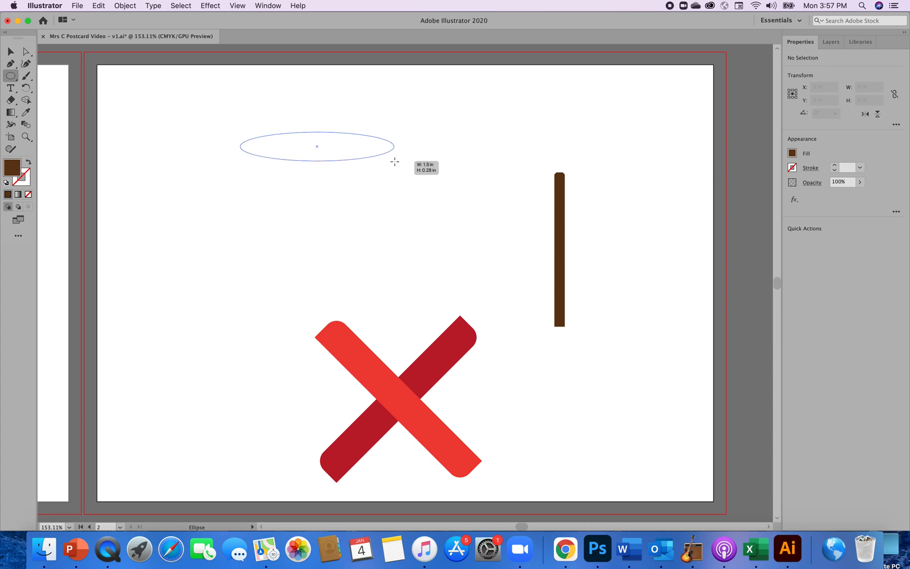
drag(395, 162, 395, 182)
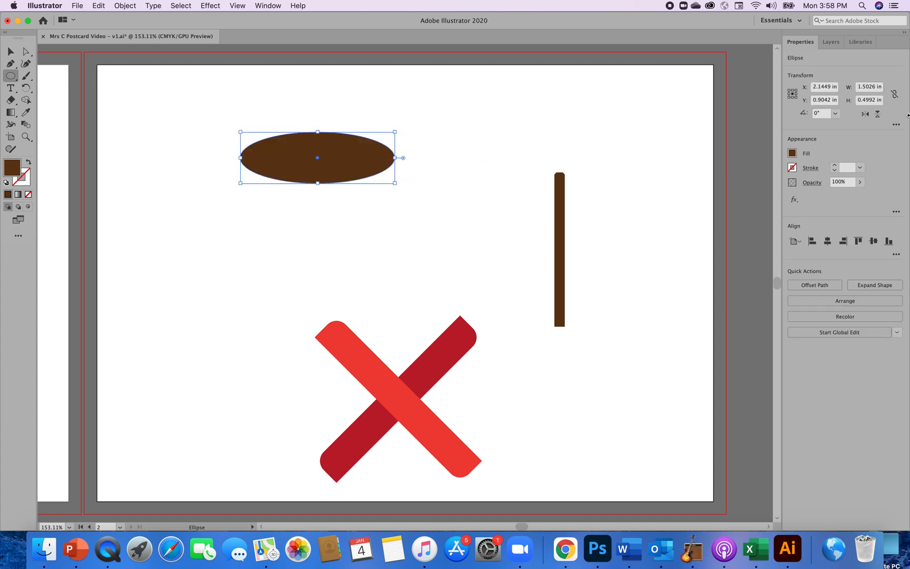
Set the ellipse's width to exactly 1.5 in and its height to 0.5 in.
click(876, 88)
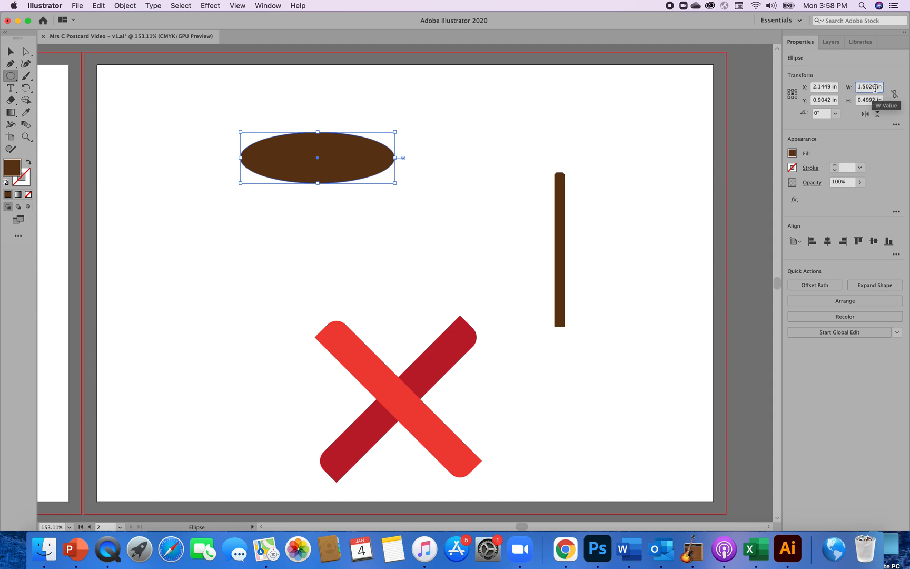
key(BackSpace)
key(BackSpace)
key(BackSpace)
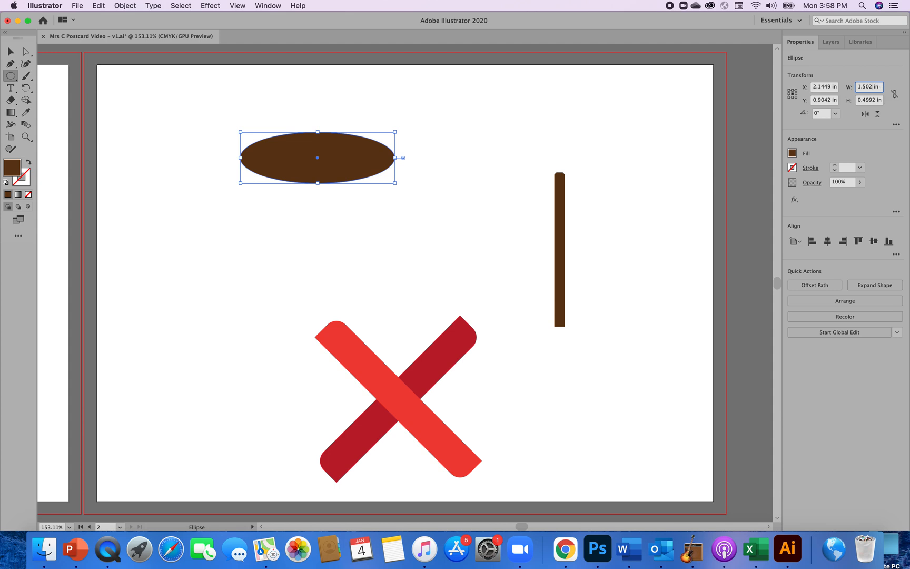
click(876, 101)
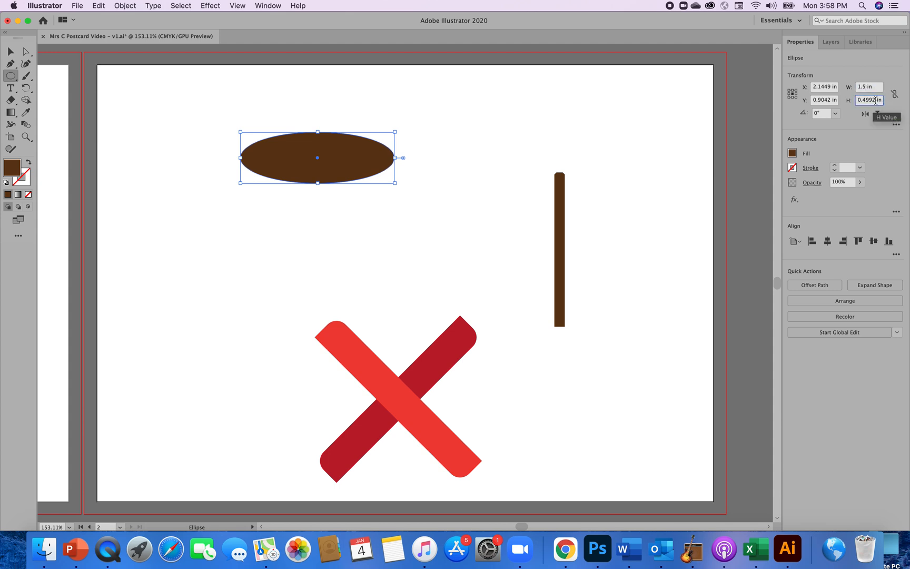
key(BackSpace)
key(BackSpace)
key(BackSpace)
key(BackSpace)
text(5)
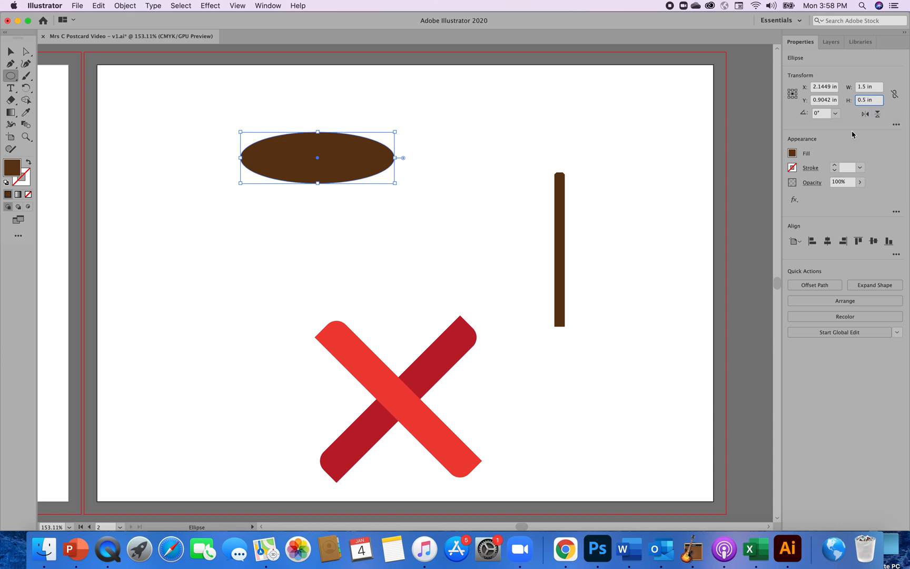
key(Return)
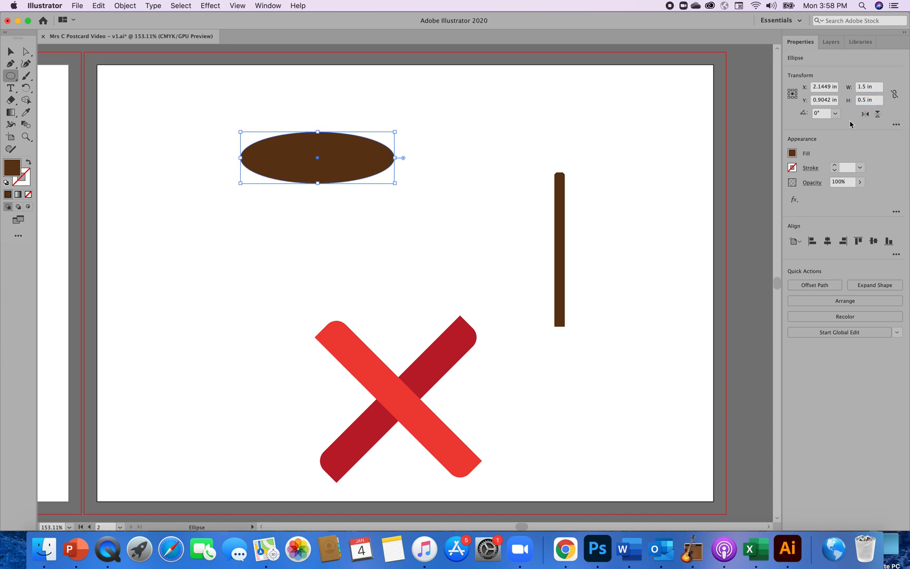
click(894, 94)
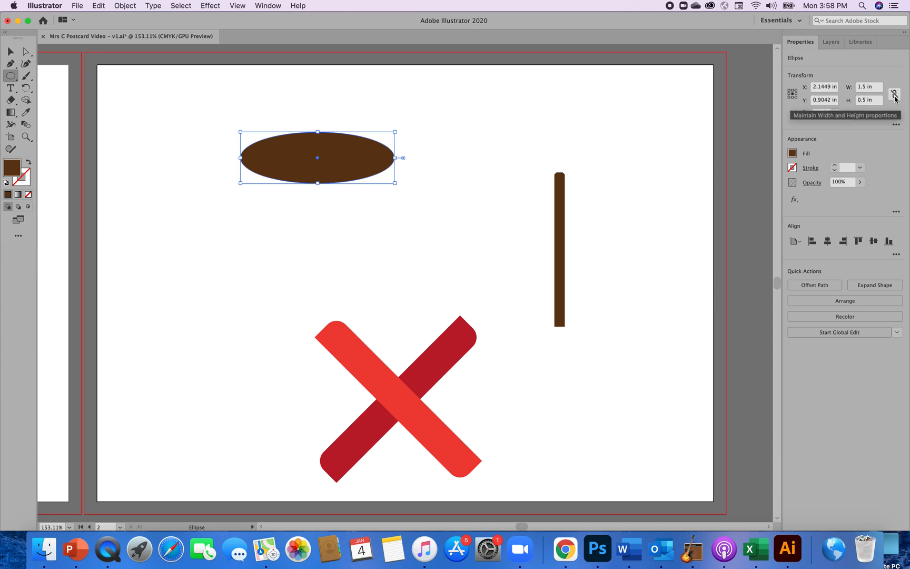
click(895, 94)
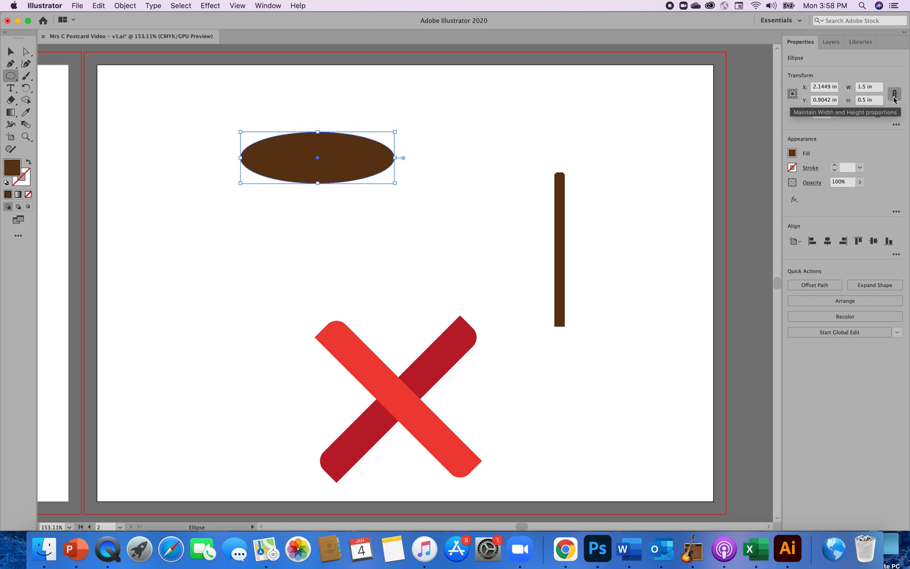
click(894, 96)
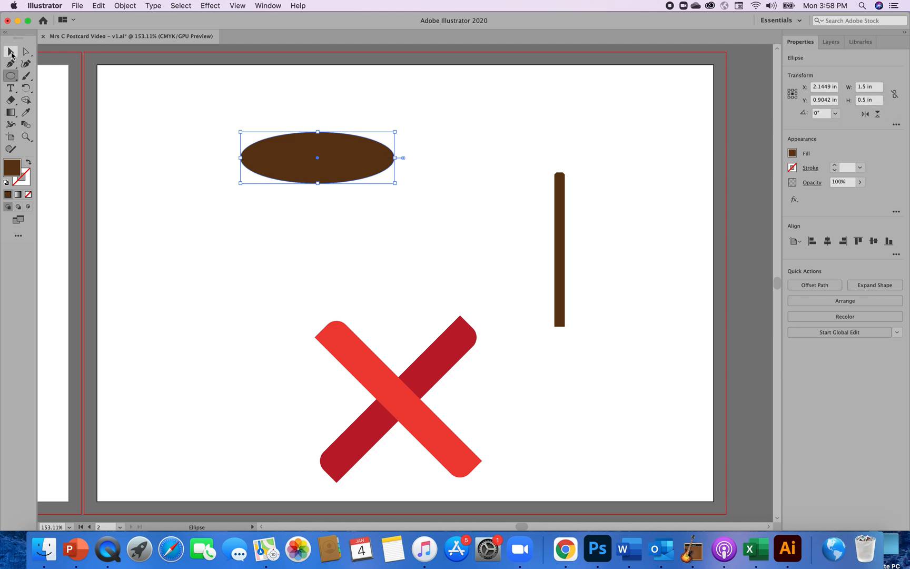
Switch to the Selection tool and deselect the brown ellipse.
click(11, 52)
click(633, 161)
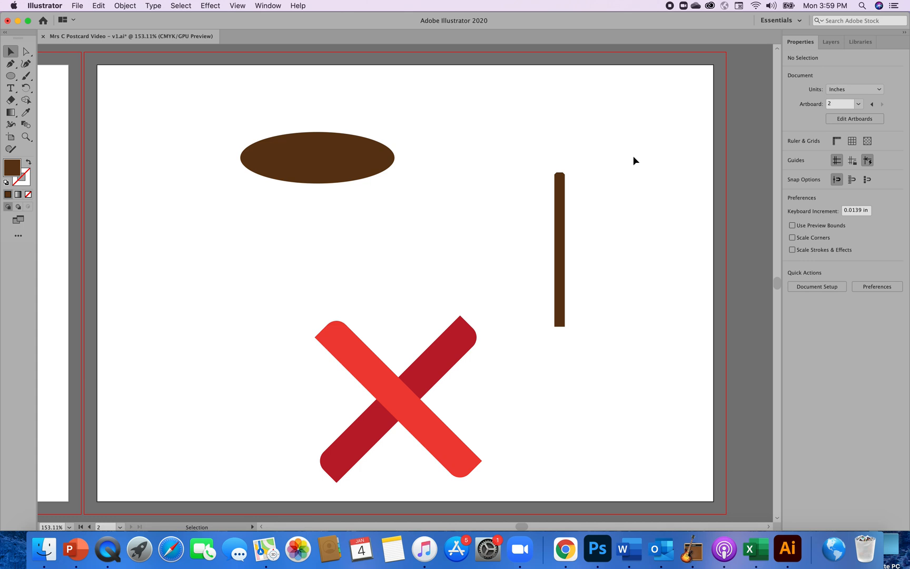
Duplicate the brown ellipse by copy and paste, and move the copy to the artboard's left part, below the original.
click(337, 164)
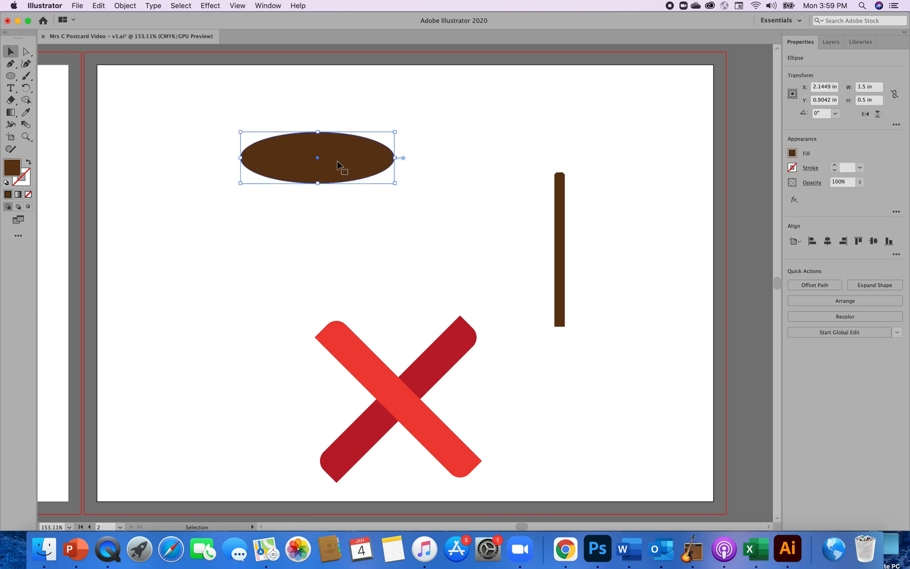
click(98, 6)
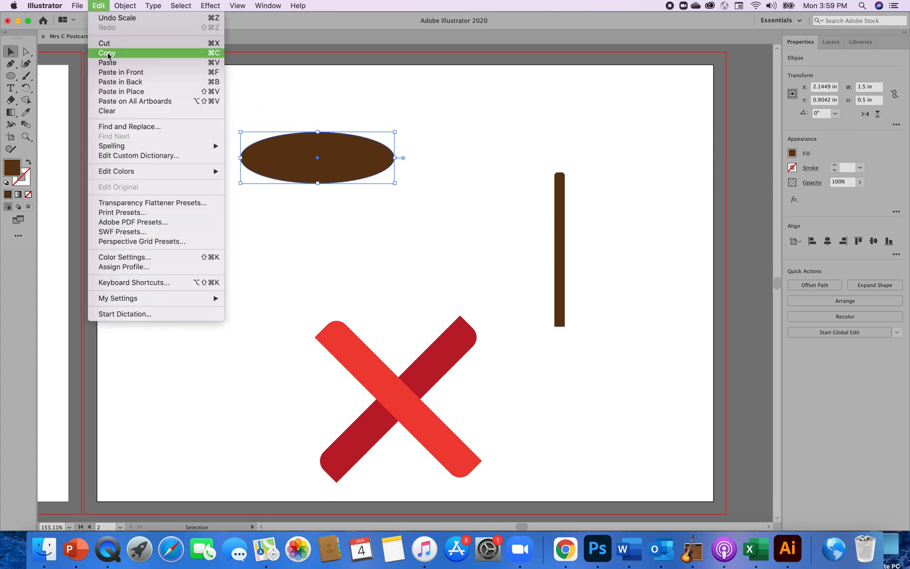
click(109, 54)
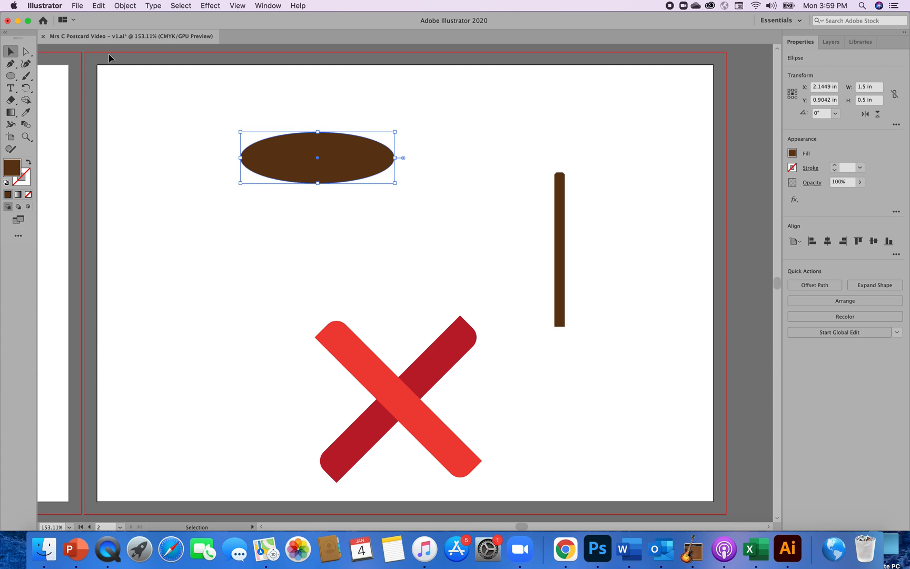
click(103, 6)
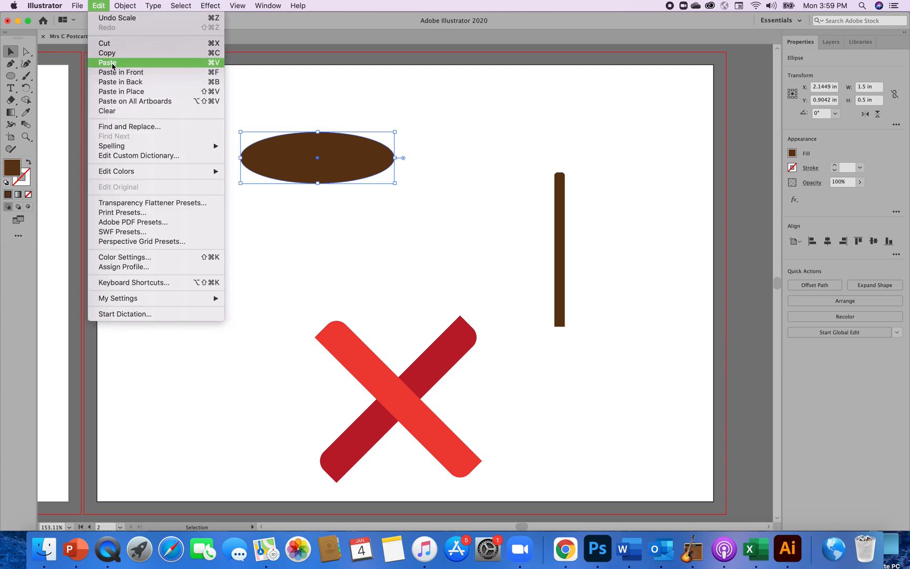
click(113, 63)
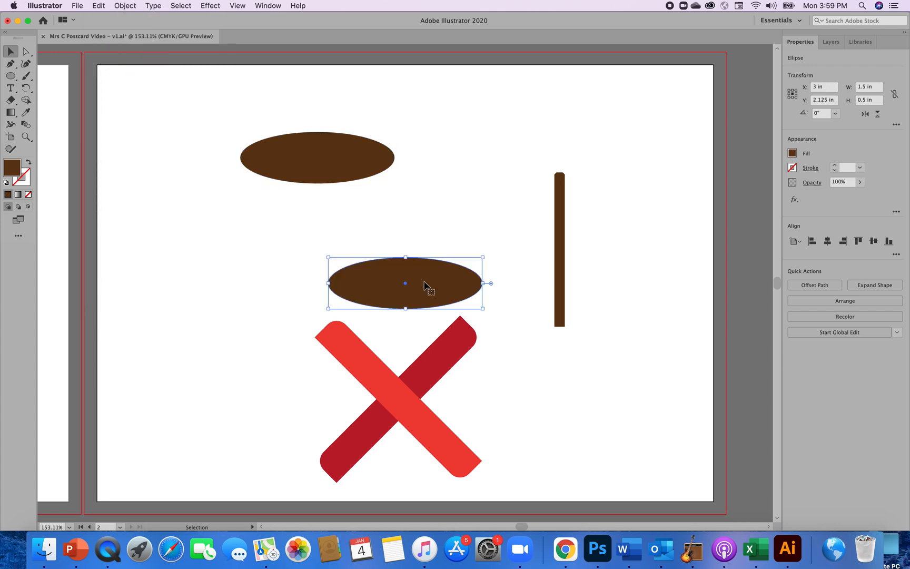
drag(428, 285, 250, 270)
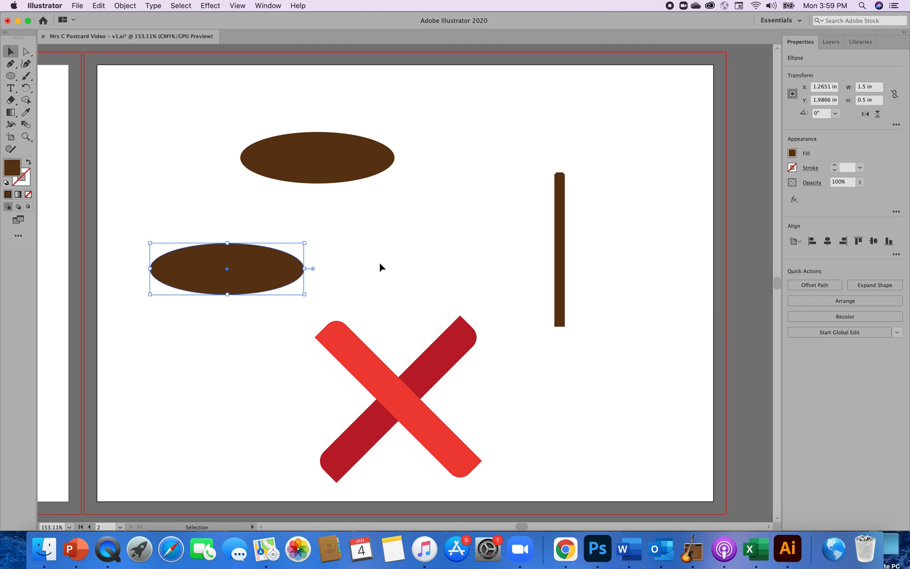
Move the original ellipse up and to the right, and reduce it to its lower half with a pie start angle of 180°.
click(348, 168)
drag(348, 167, 478, 142)
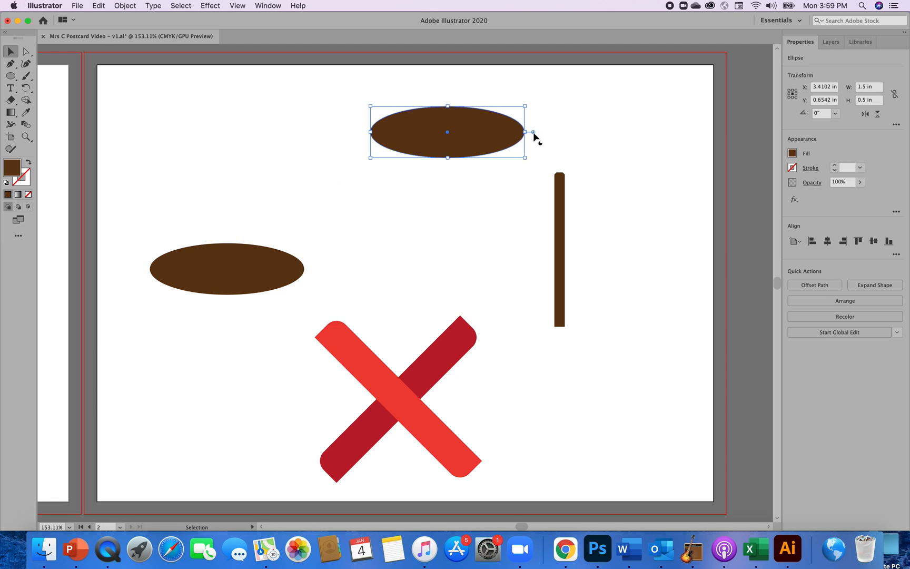
drag(533, 132, 526, 111)
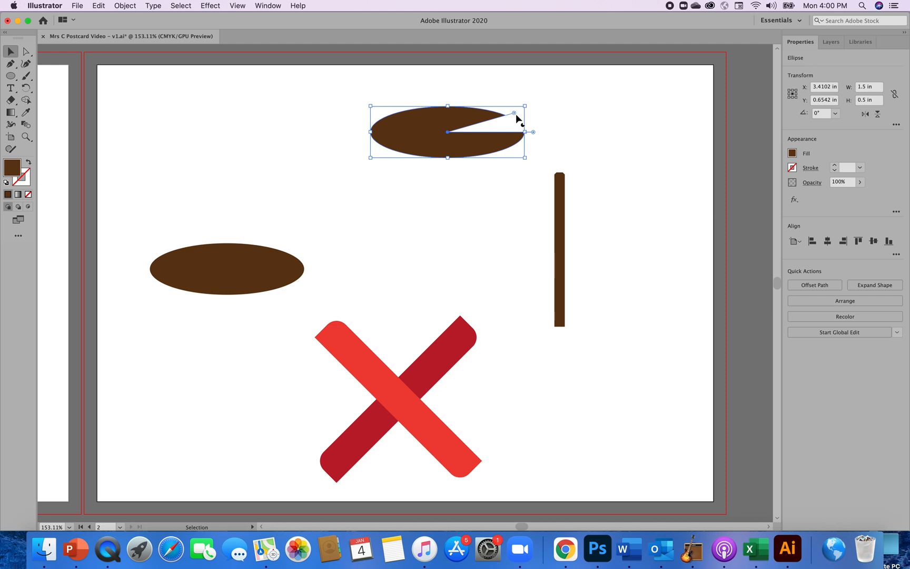
click(897, 126)
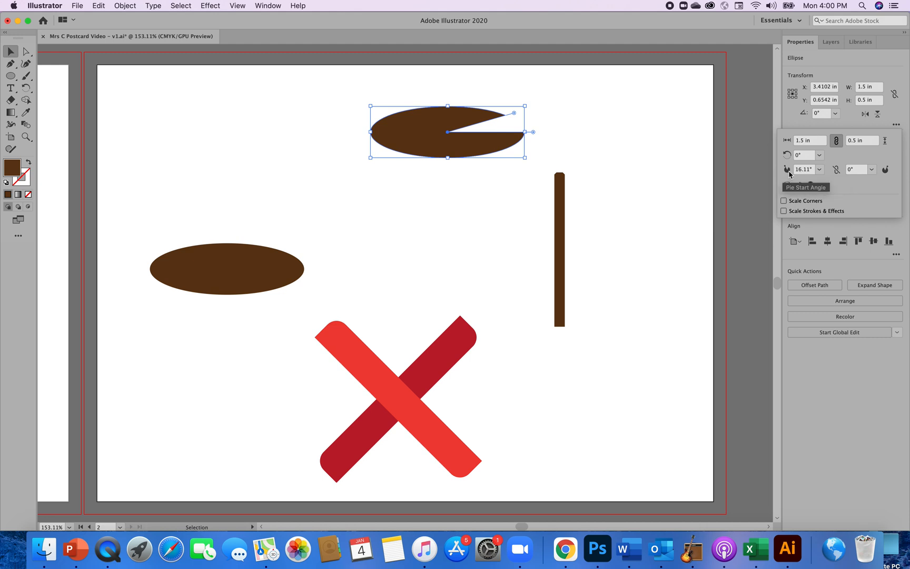
click(820, 170)
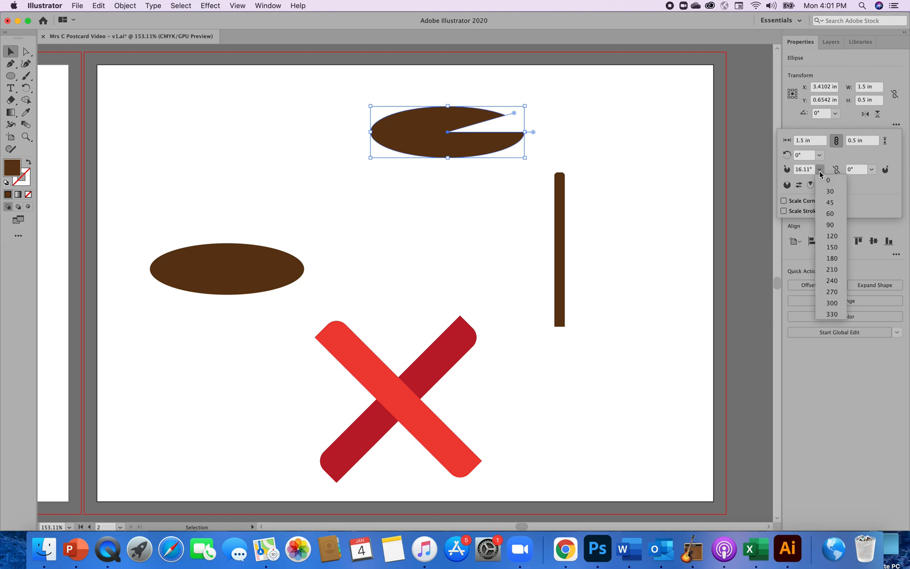
click(832, 259)
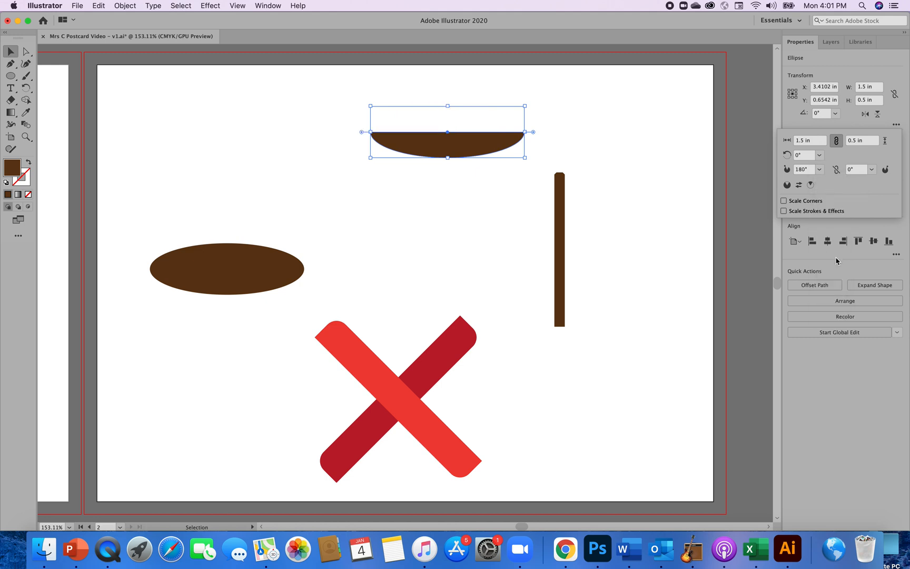
click(677, 301)
click(677, 301)
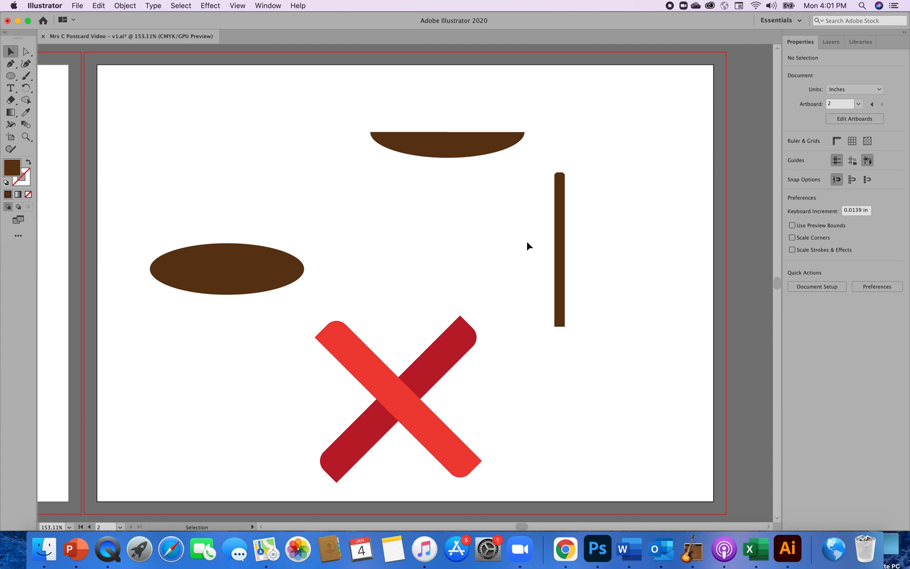
Draw another brown ellipse about 1.55 in by 0.48 in above the full ellipse, and halve it with a pie start angle of 180°.
click(448, 145)
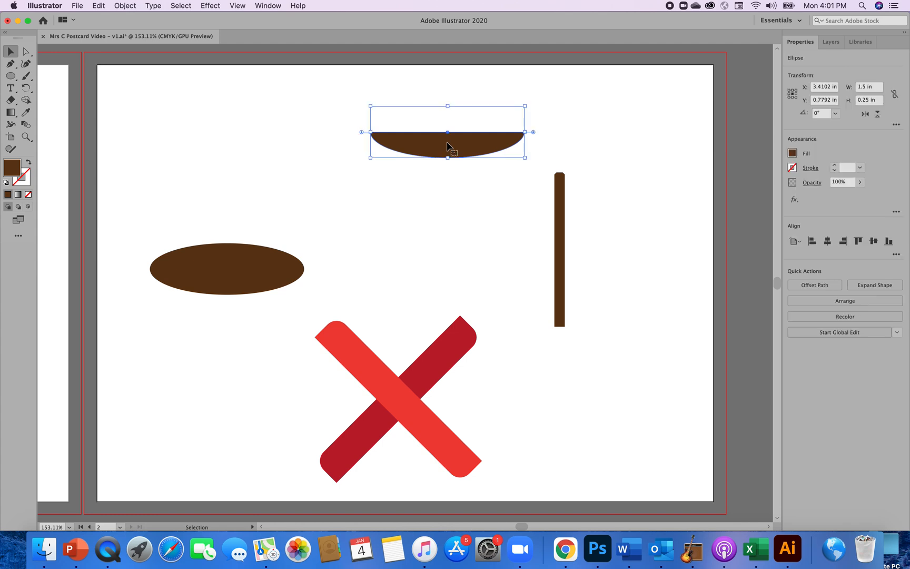
click(10, 76)
drag(149, 110, 310, 160)
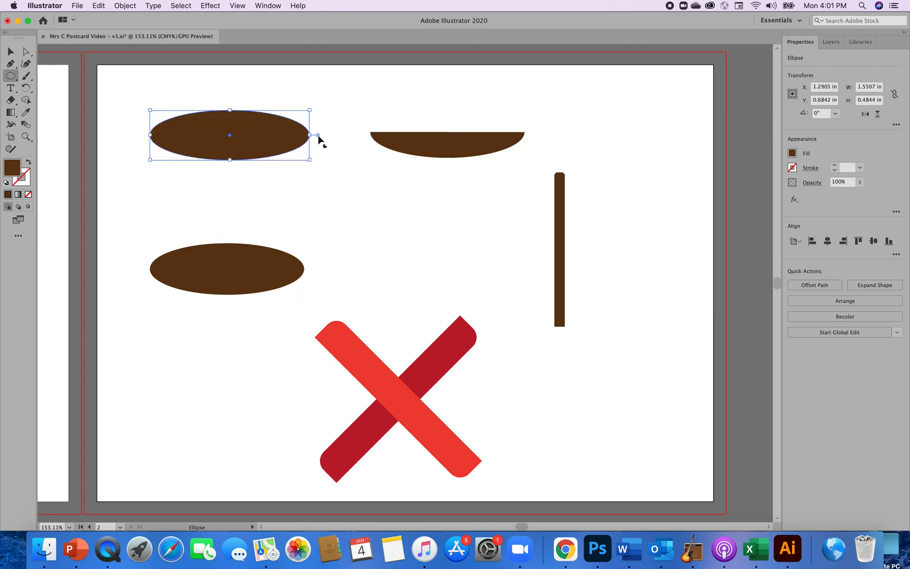
drag(319, 136, 297, 116)
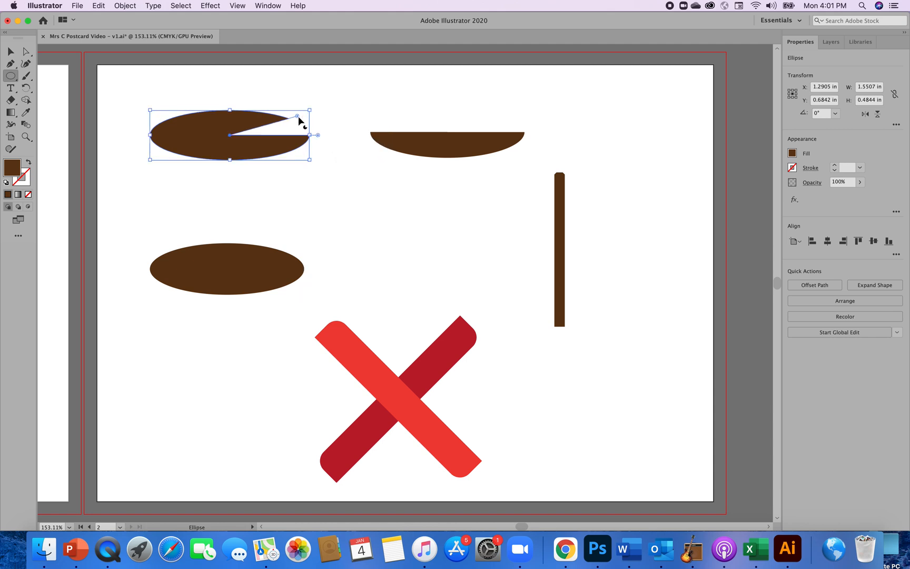
click(897, 126)
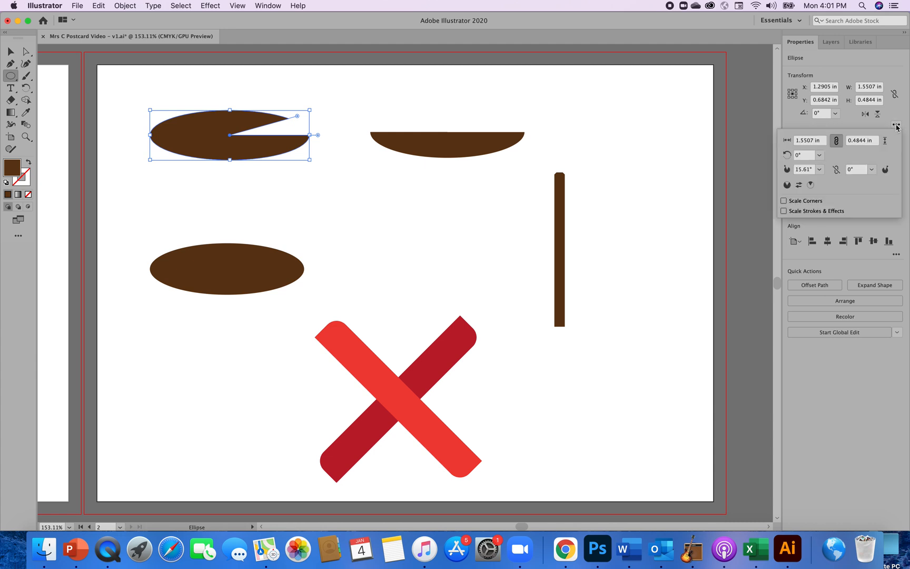
click(820, 169)
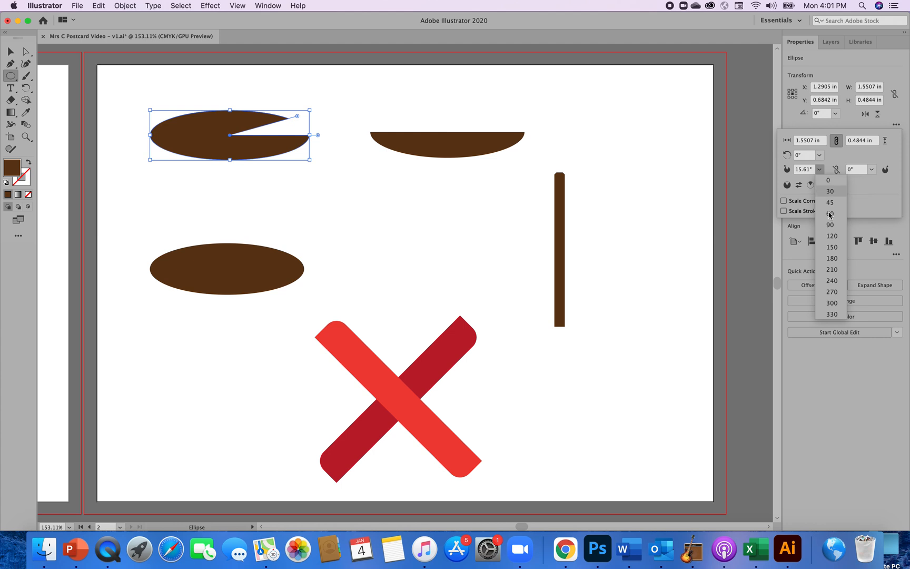
click(832, 258)
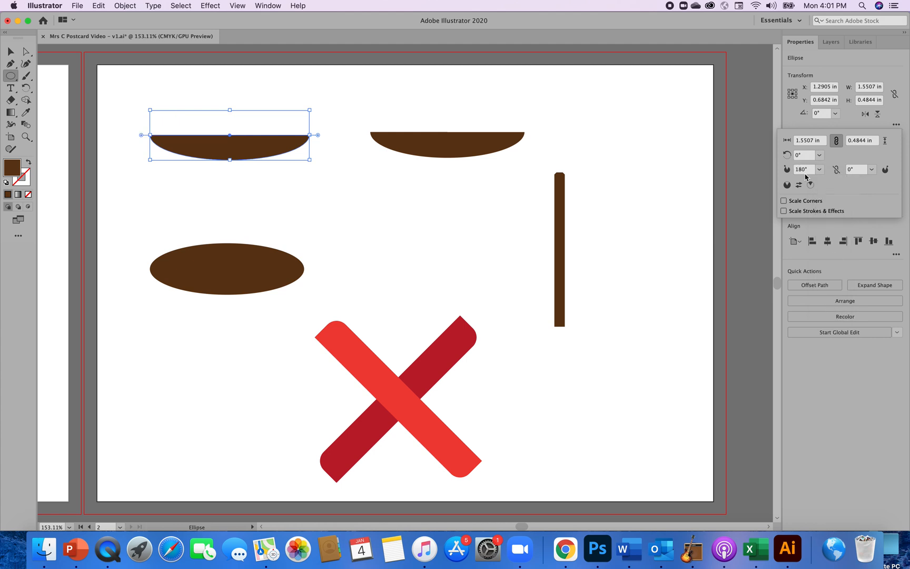
click(239, 188)
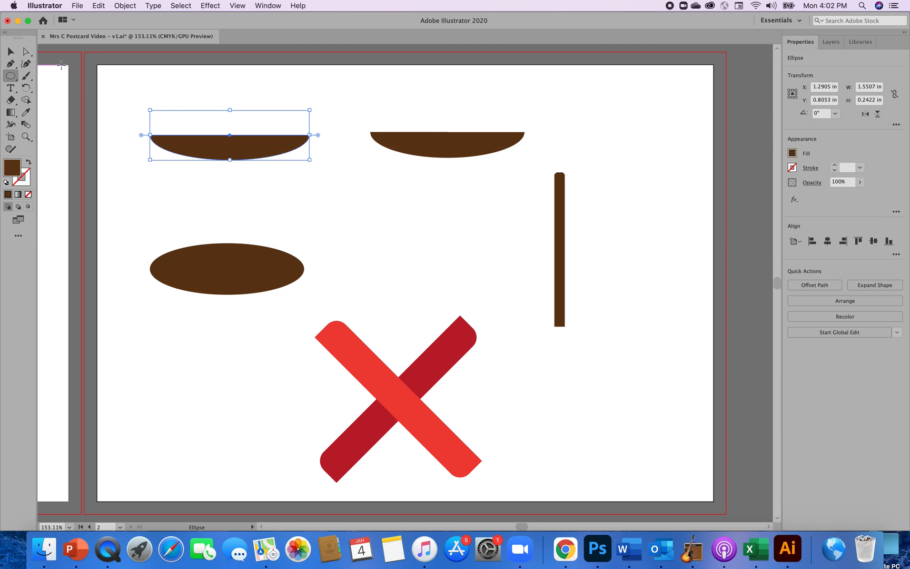
Delete the extra half ellipse above the full brown ellipse.
click(11, 52)
key(Delete)
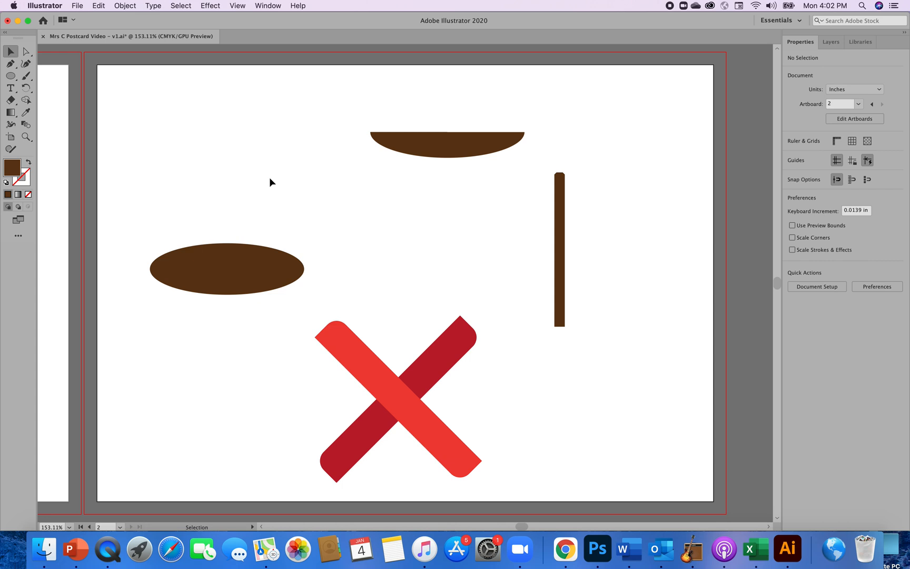
Move the brown half ellipse to the lower end of the vertical bar, centred with its flat edge touching the bar, and deselect it.
click(437, 154)
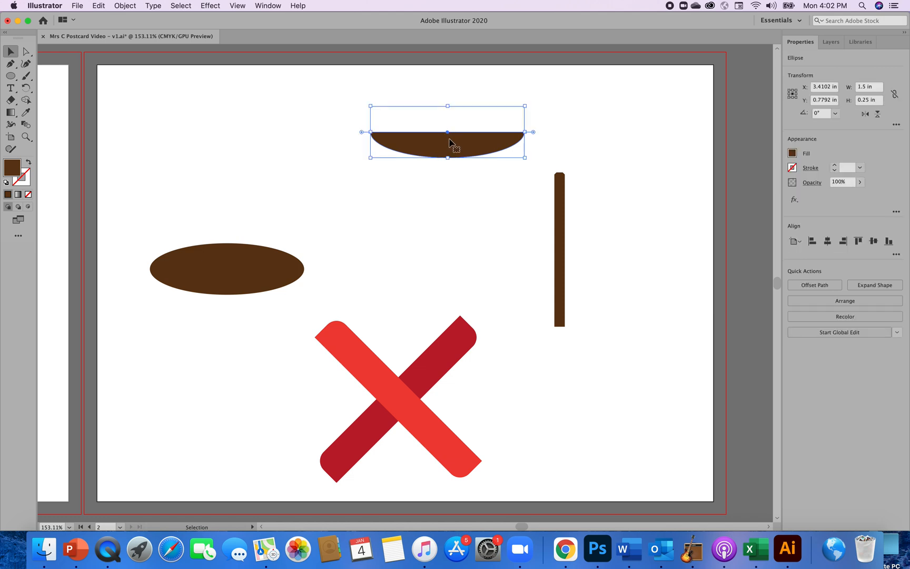
drag(447, 145, 560, 340)
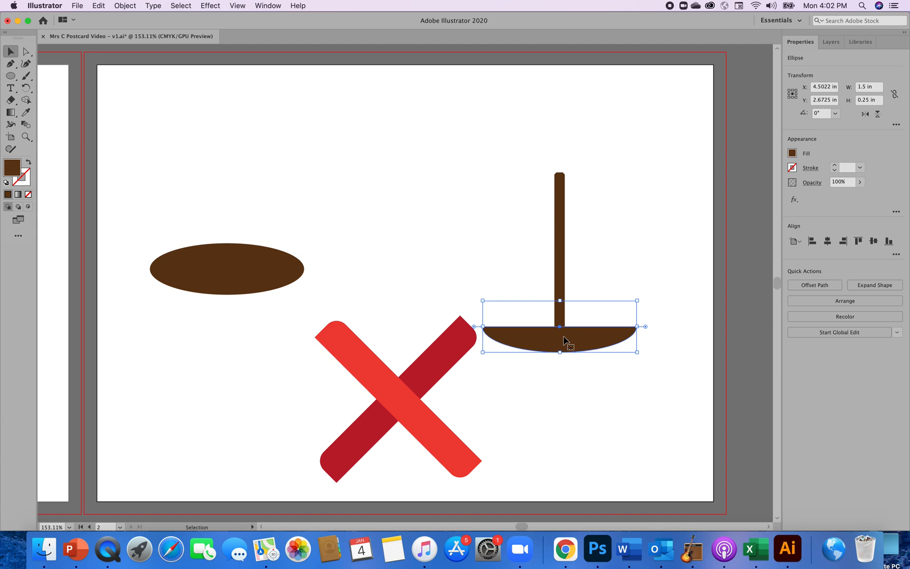
drag(563, 343, 564, 343)
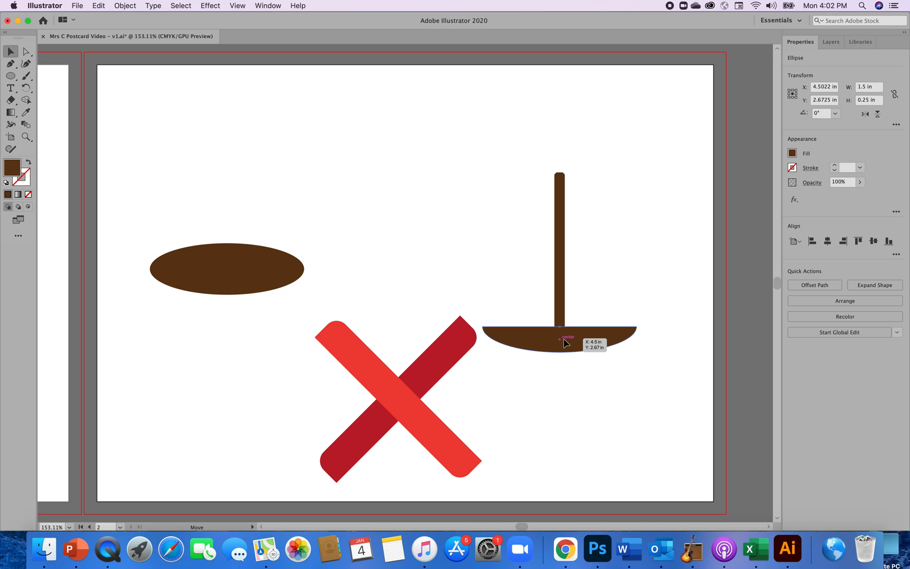
drag(564, 343, 564, 343)
drag(564, 343, 565, 342)
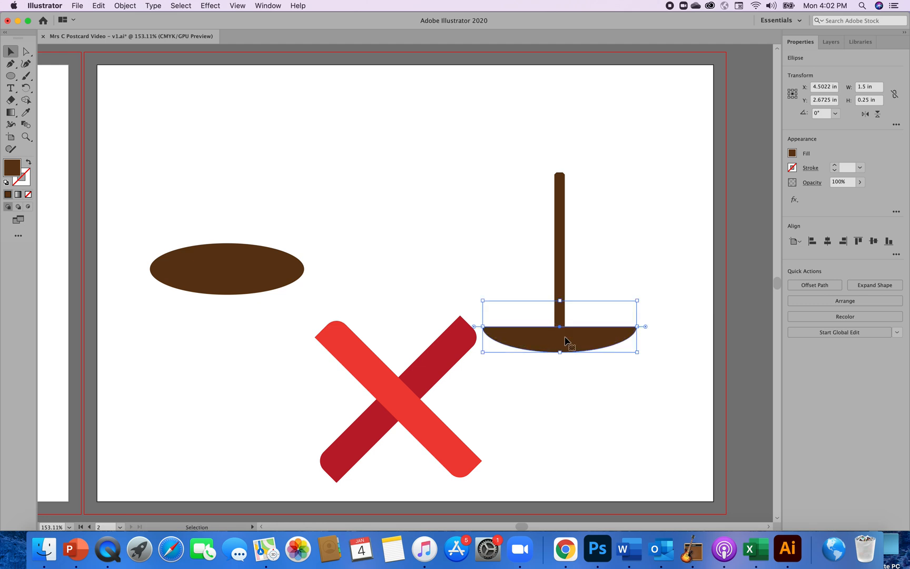
click(586, 380)
click(570, 345)
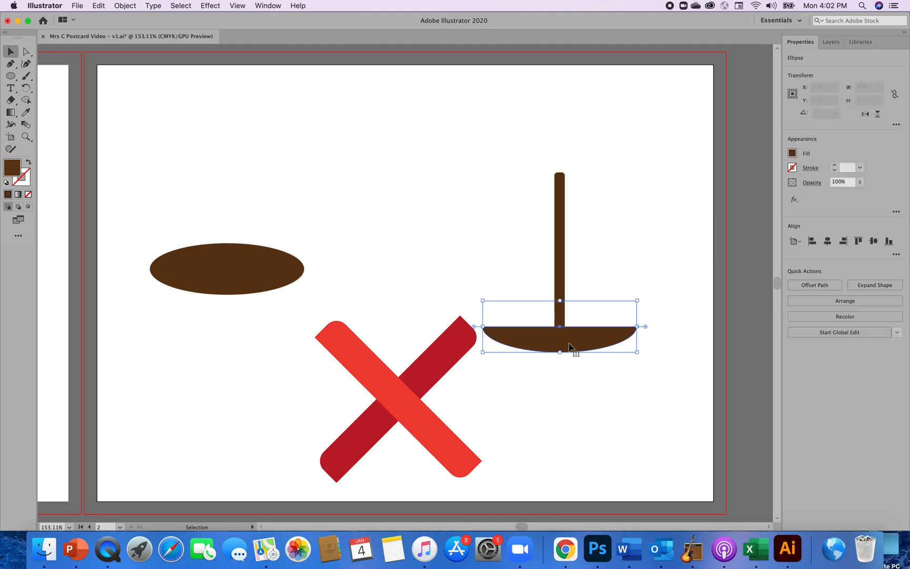
click(575, 371)
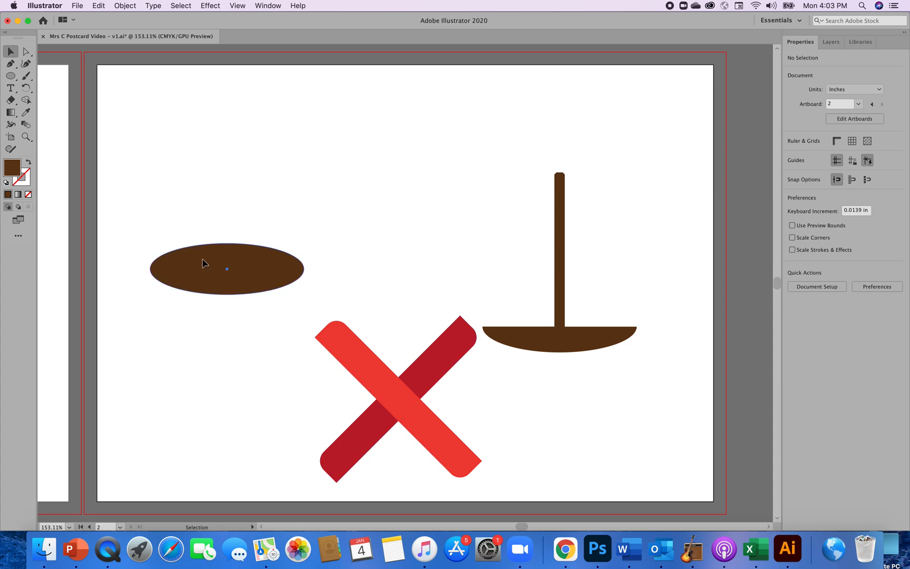
Move the full brown ellipse onto the half ellipse under the bar so that their lower curves coincide.
drag(202, 262, 275, 218)
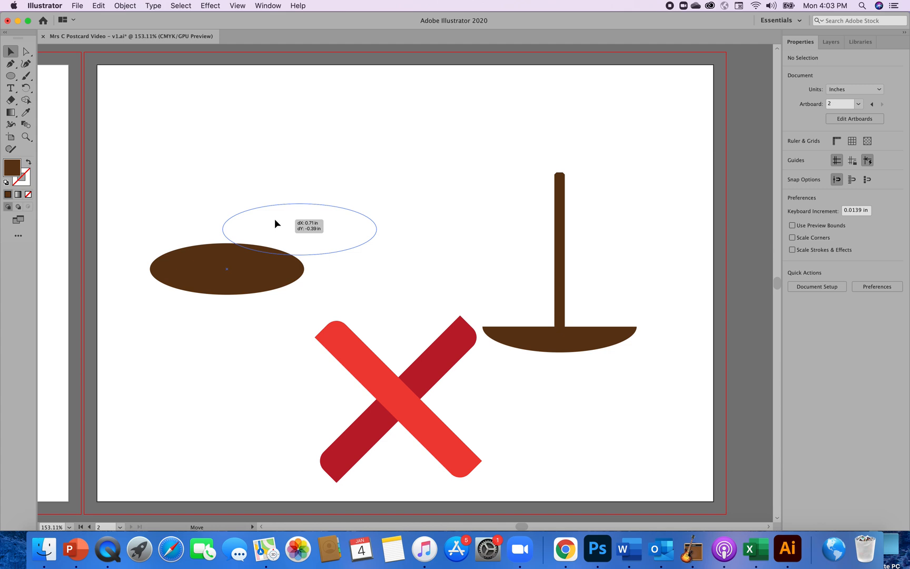
drag(275, 219, 535, 320)
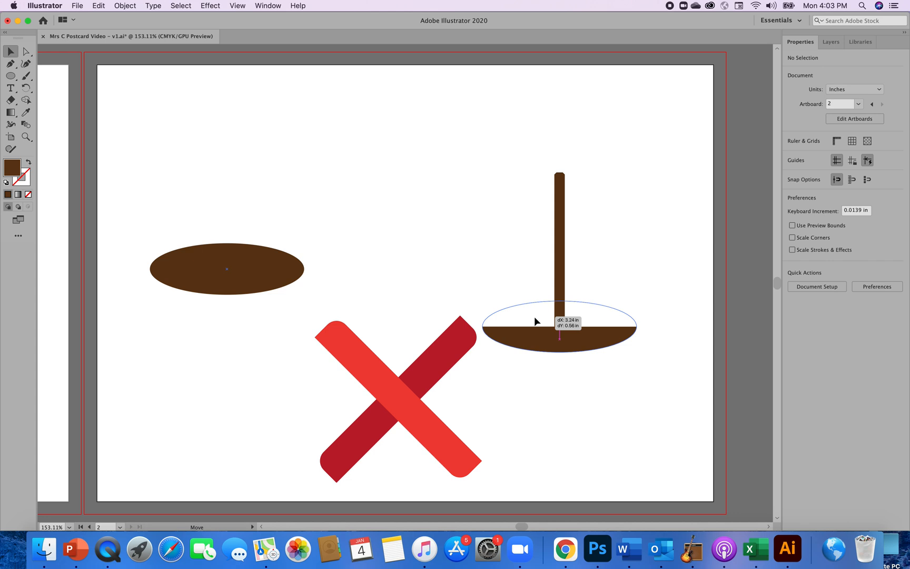
drag(535, 321, 536, 321)
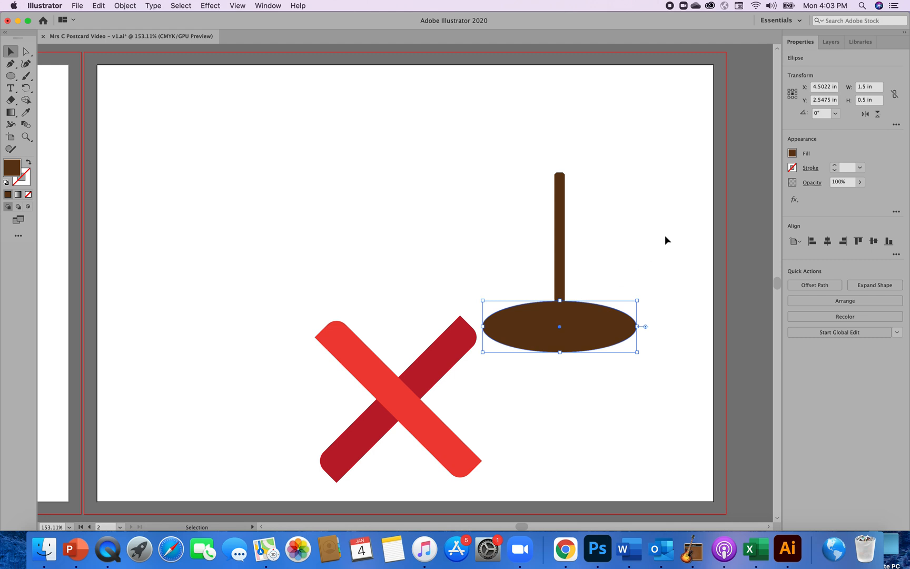
Darken the full ellipse's fill by raising its black (K) value to 75% in the Color Mixer.
click(794, 158)
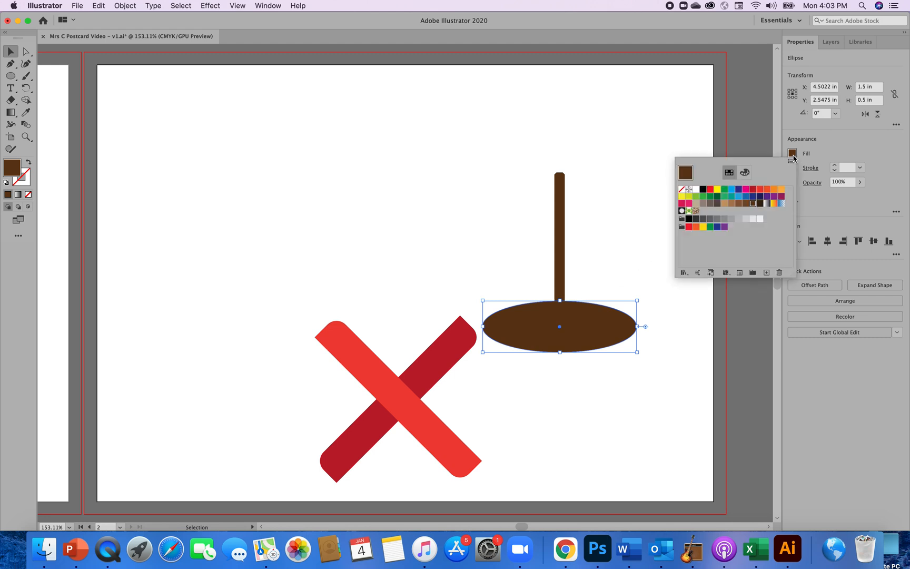
click(794, 157)
click(794, 158)
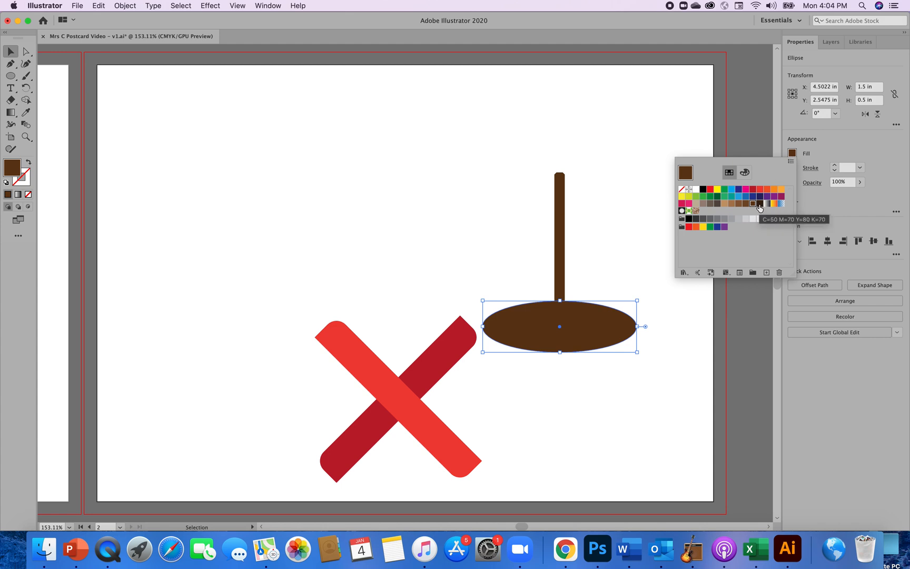
click(745, 174)
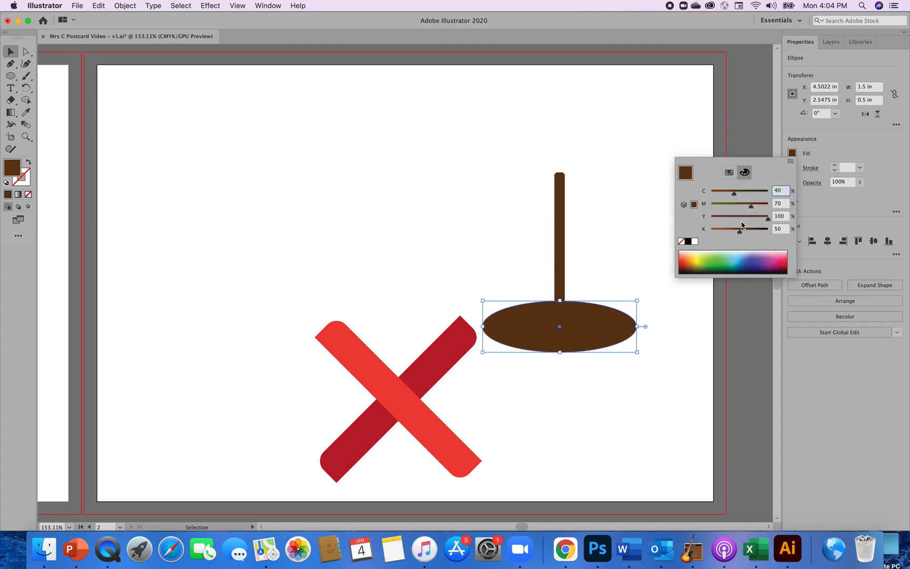
drag(739, 232, 758, 233)
drag(757, 234, 754, 235)
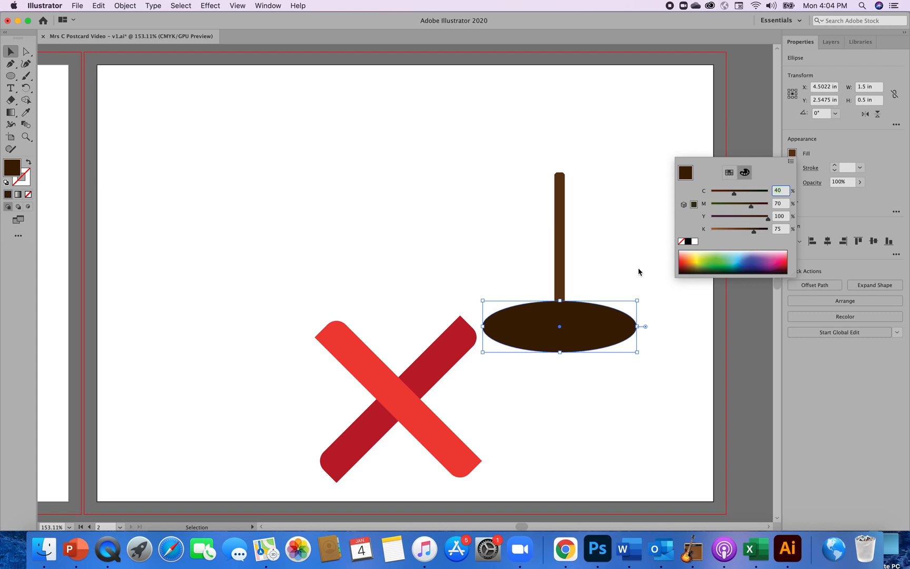
key(Escape)
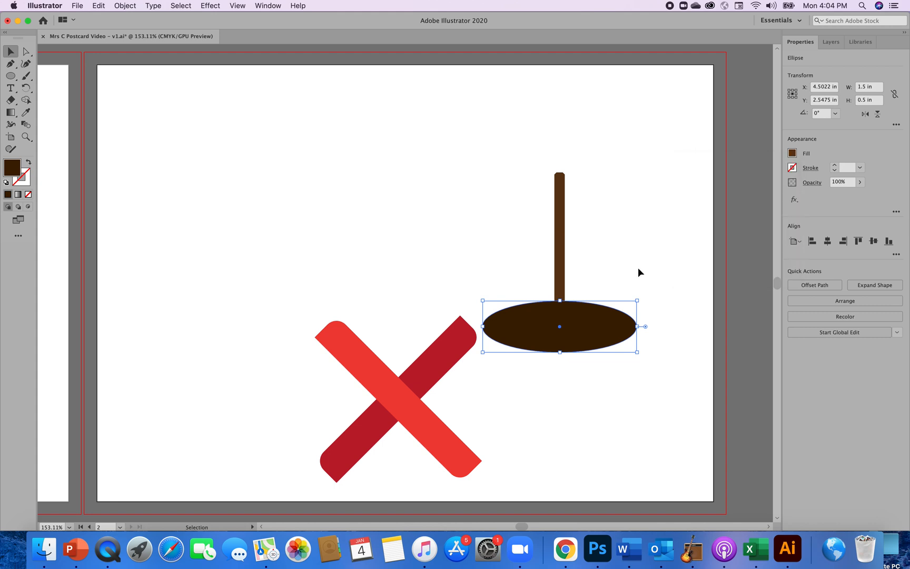
Give the dark brown ellipse under the bar a 1 pt light brown stroke from the swatches.
click(793, 168)
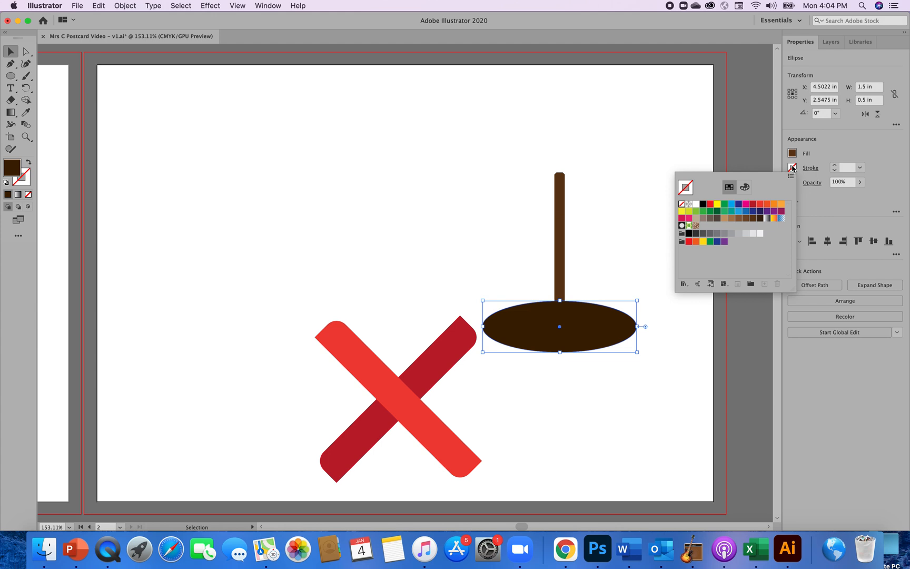
click(731, 219)
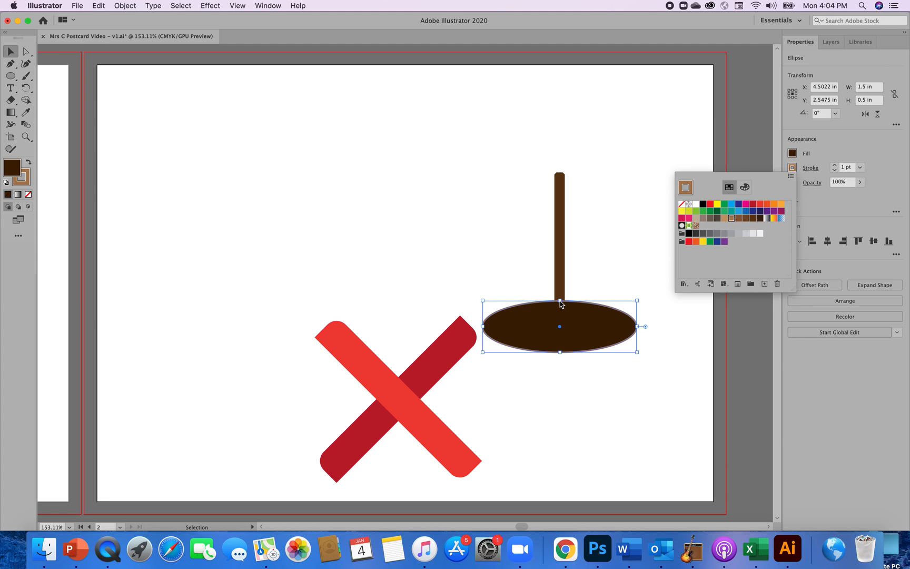
click(560, 300)
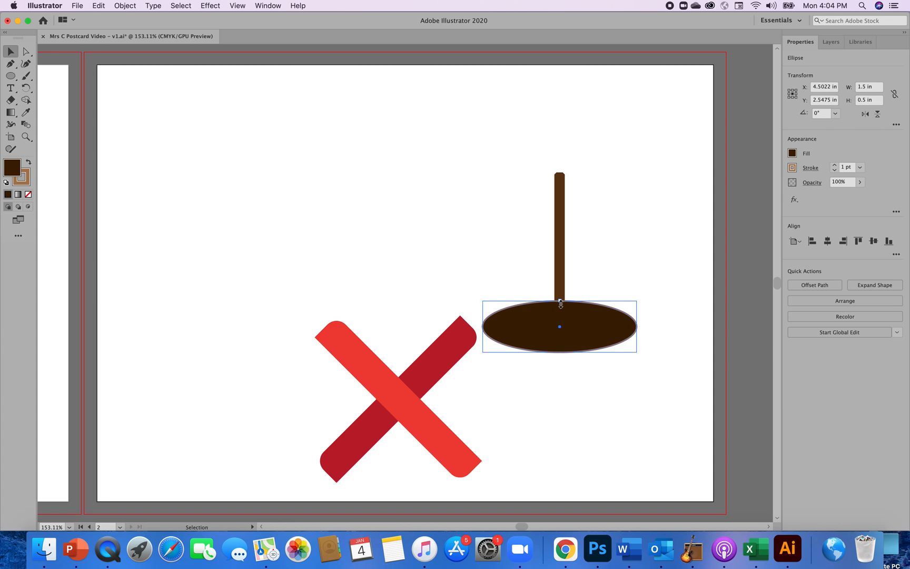
Flatten the dark ellipse to about 0.12 in high so it forms the bowl's opening above the half ellipse, and deselect it.
drag(561, 301, 562, 312)
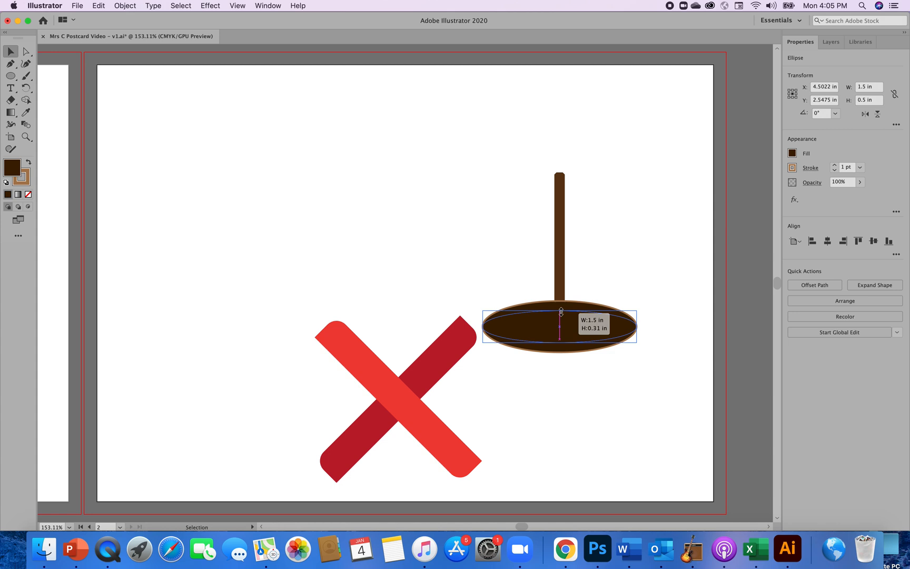
drag(562, 312, 562, 322)
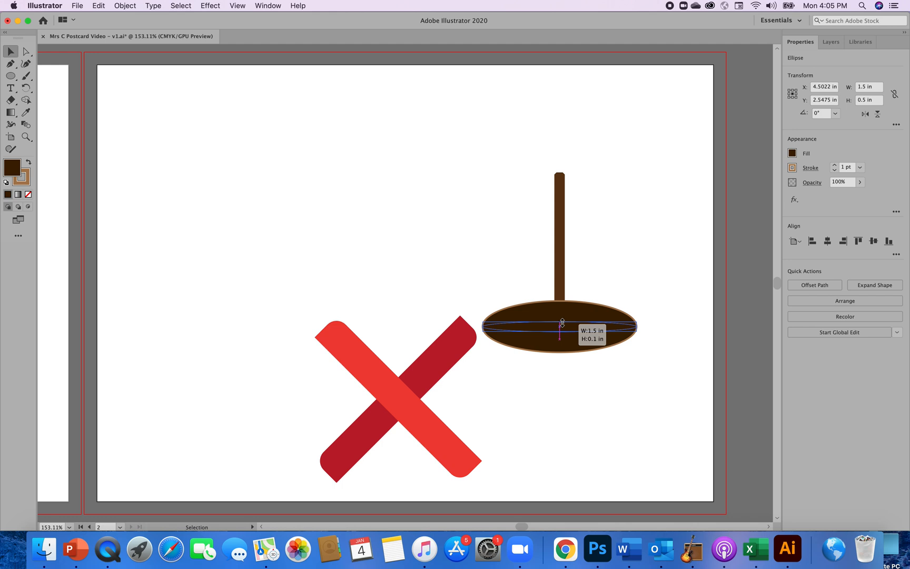
drag(562, 322, 563, 322)
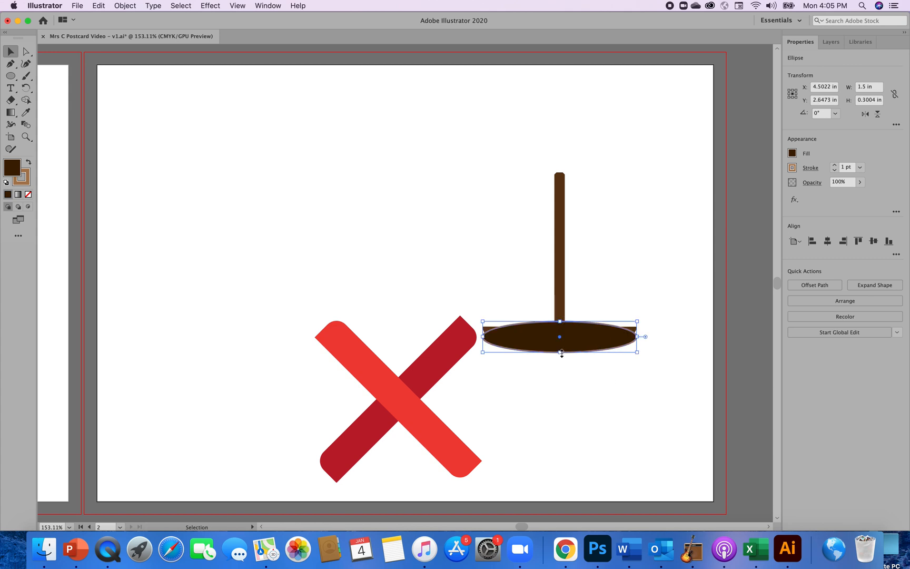
drag(562, 352, 561, 333)
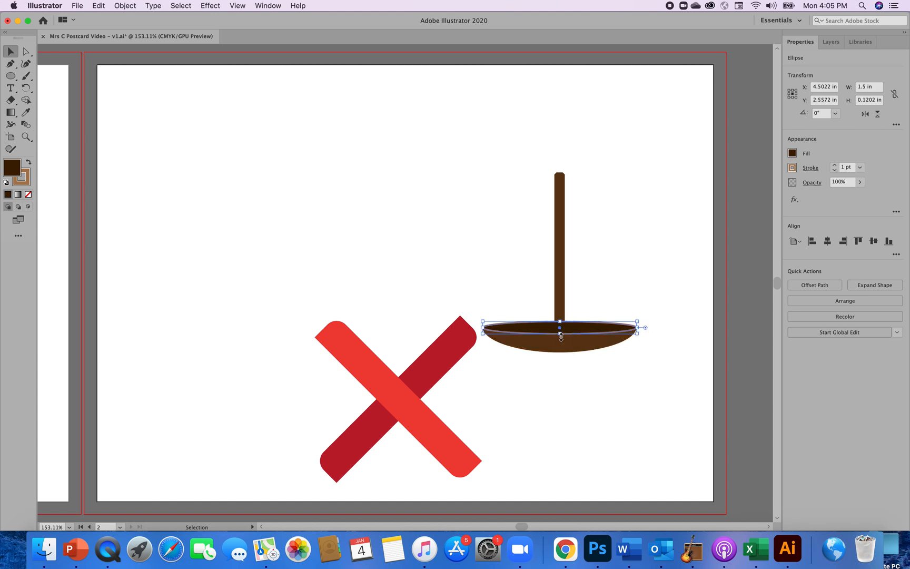
click(619, 393)
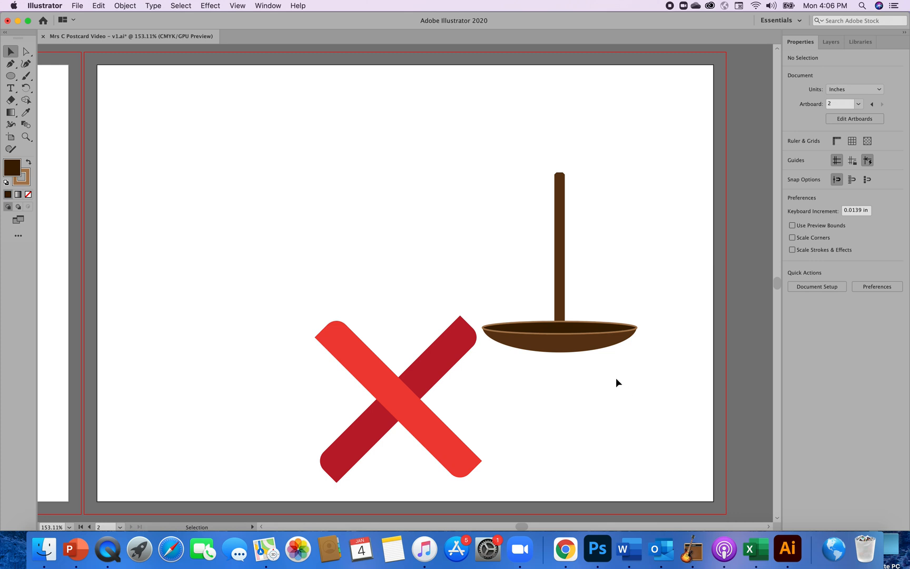
Apply the brown C=35 M=60 Y=80 K=25 swatch as the stroke of the half ellipse forming the bowl, and deselect it.
click(582, 334)
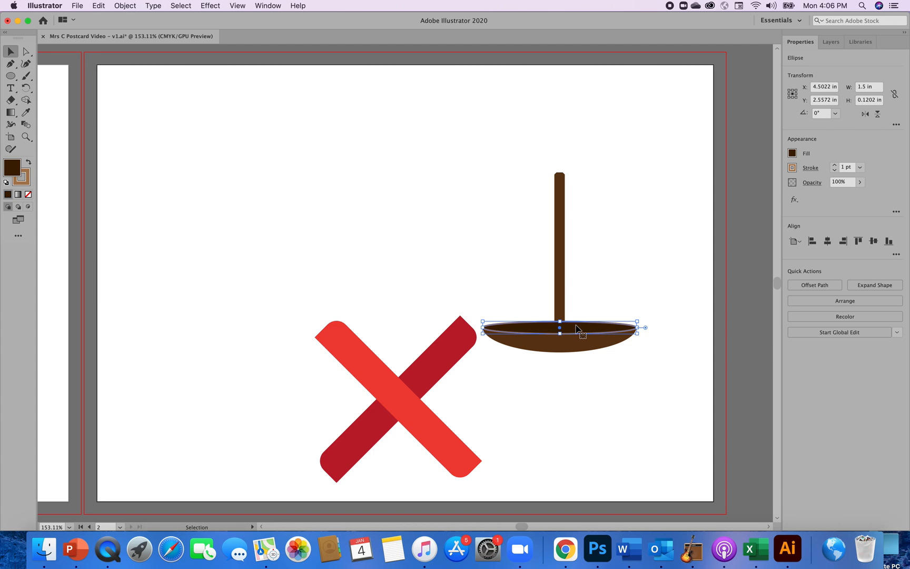
click(809, 168)
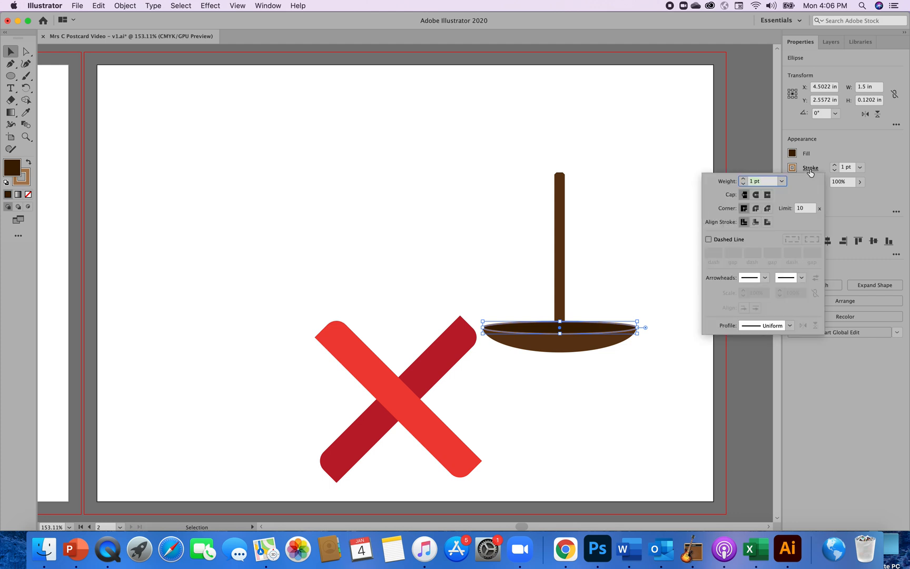
click(588, 349)
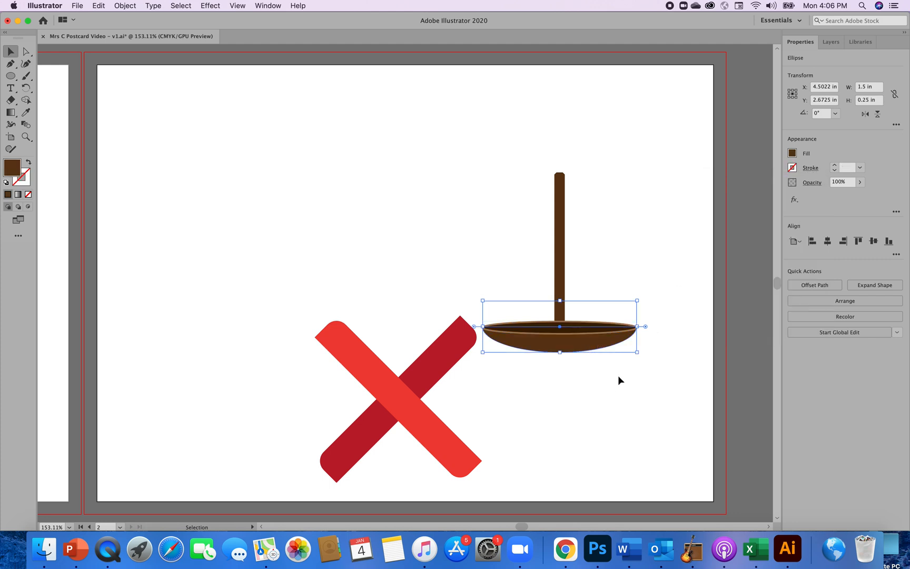
click(803, 169)
click(793, 168)
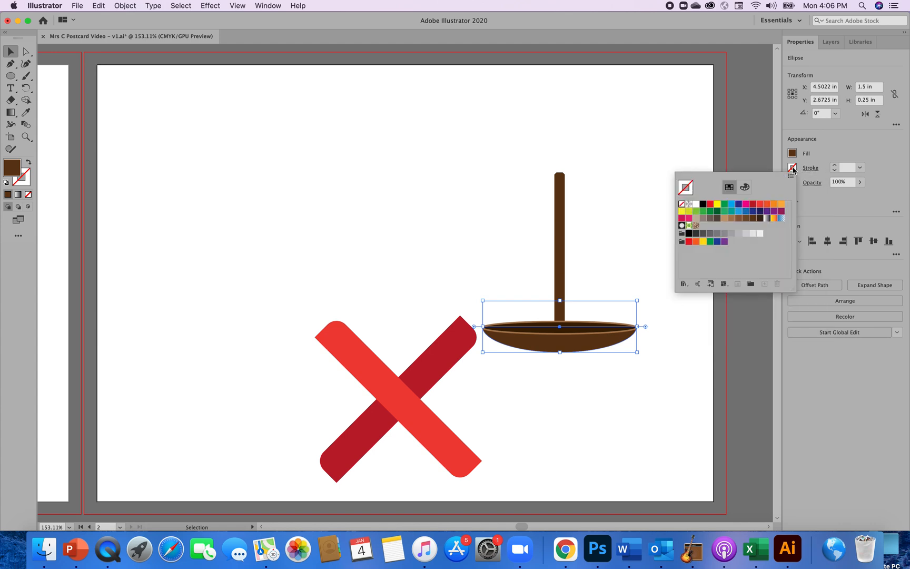
click(739, 220)
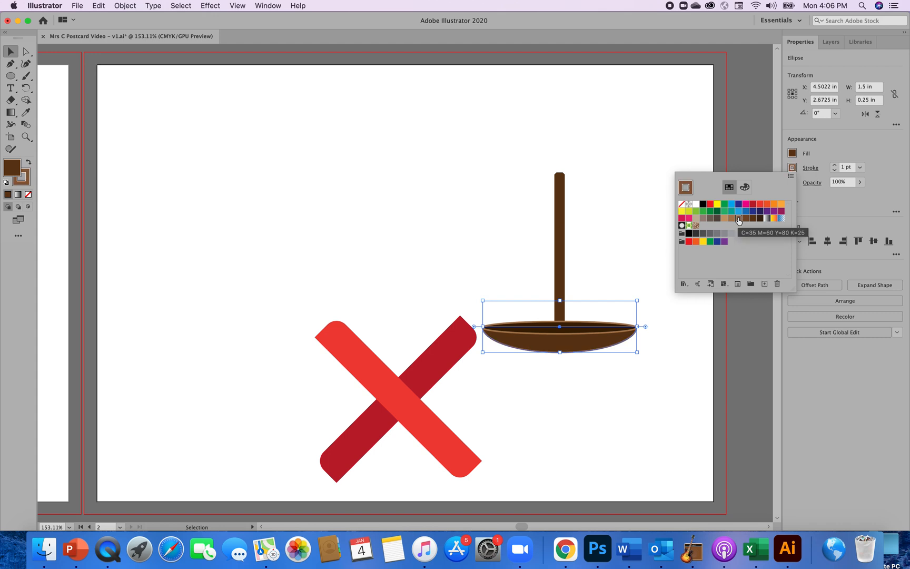
click(659, 428)
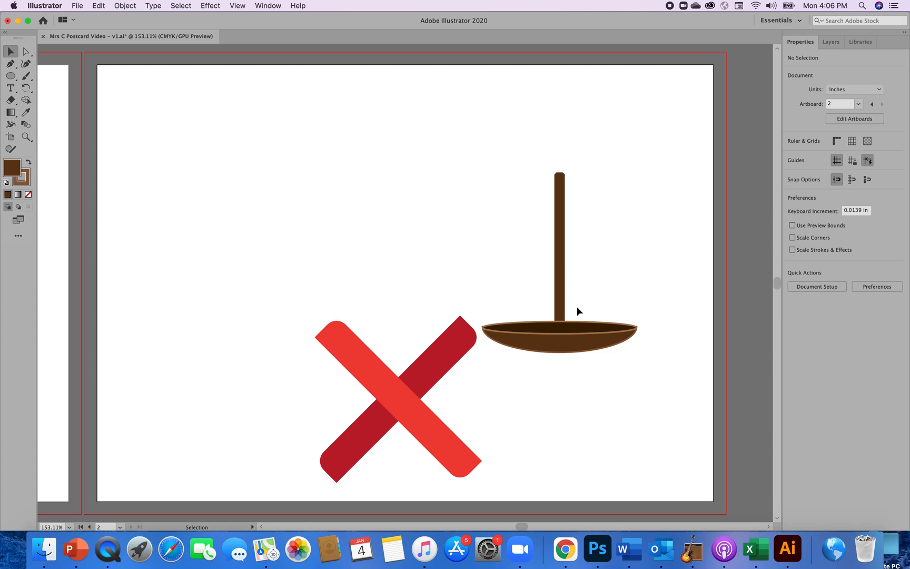
Bring the vertical brown bar to the front so it stands inside the bowl's dark opening, and deselect it.
click(557, 307)
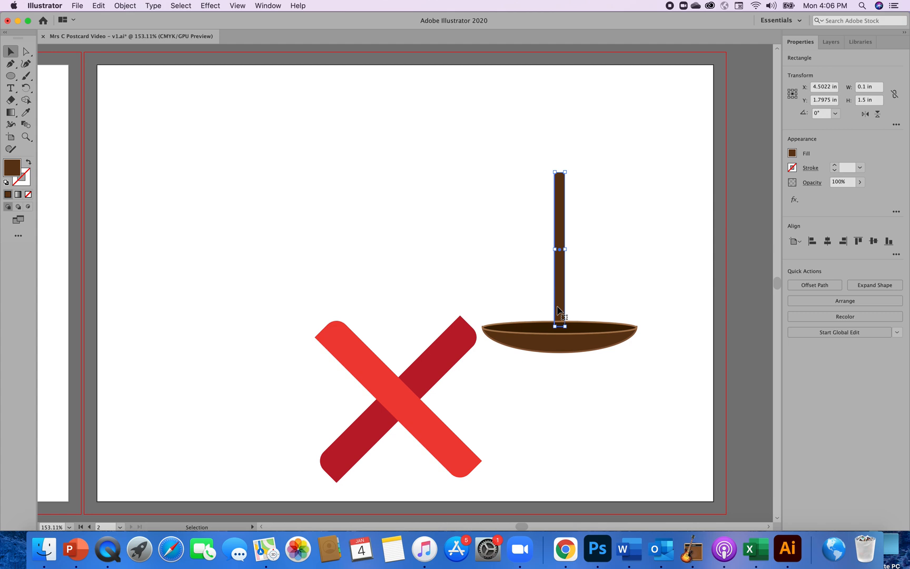
click(132, 8)
mouse_move(137, 27)
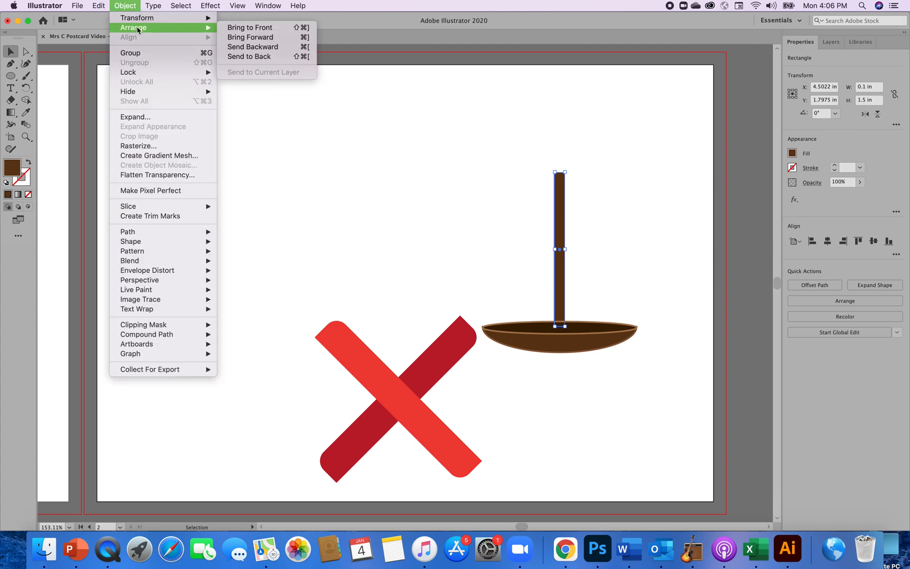
click(245, 28)
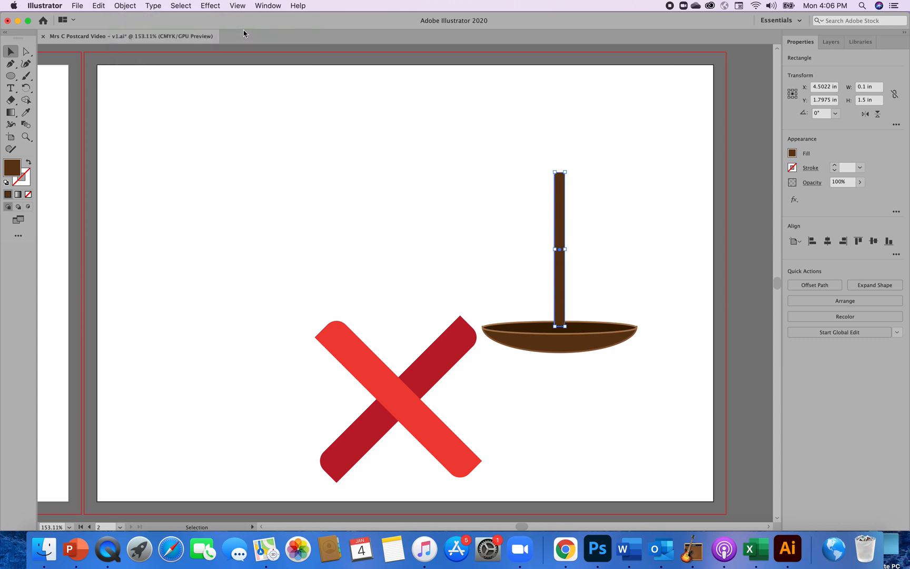
click(337, 180)
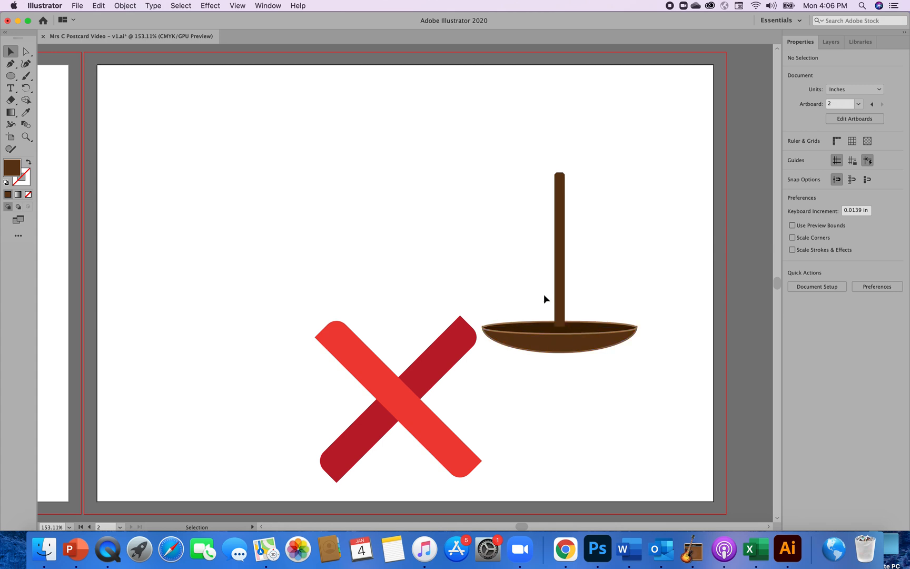
Change the vertical bar's fill to the next lighter brown swatch and deselect it.
click(558, 274)
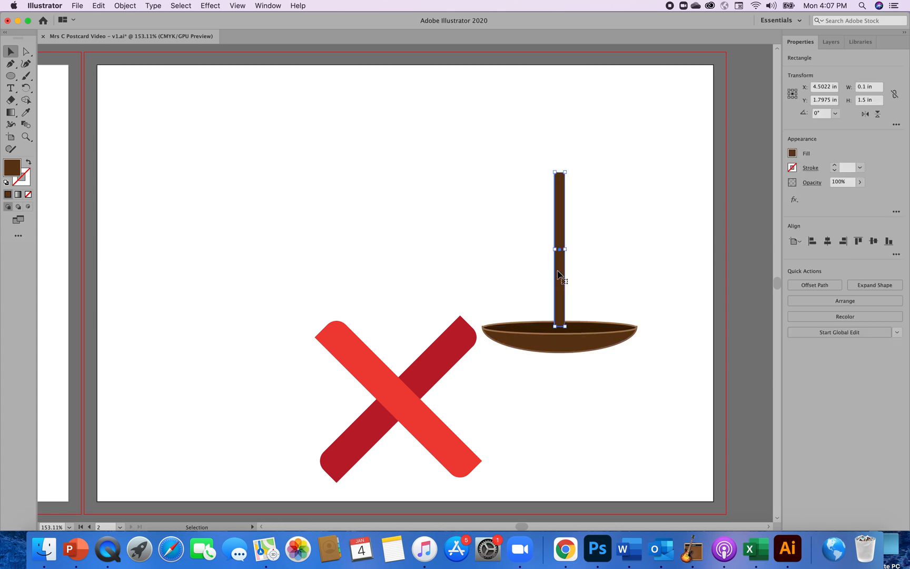
click(793, 154)
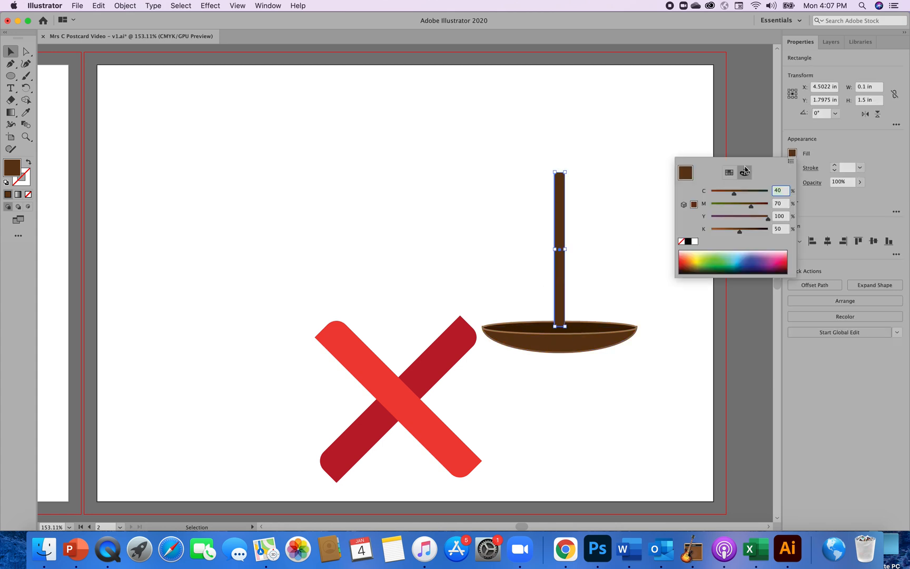
click(730, 173)
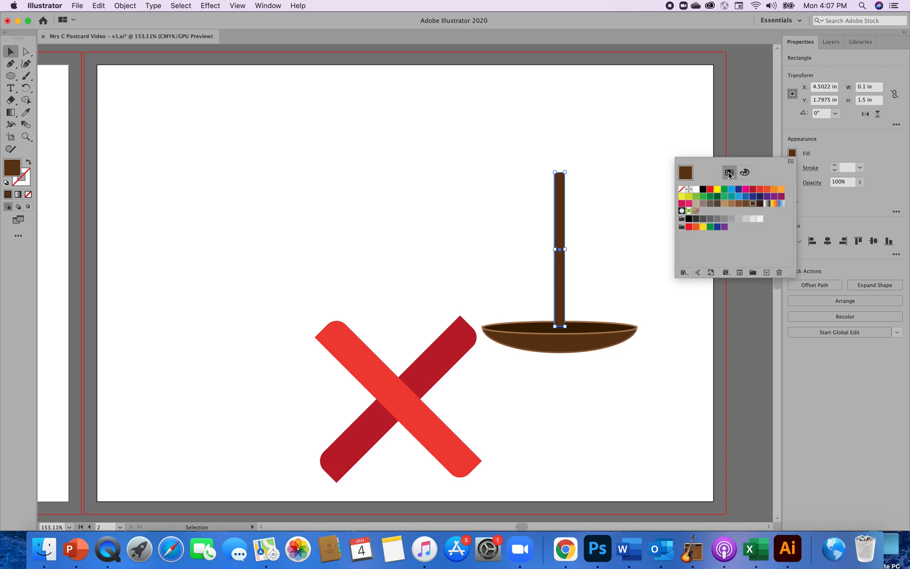
click(747, 206)
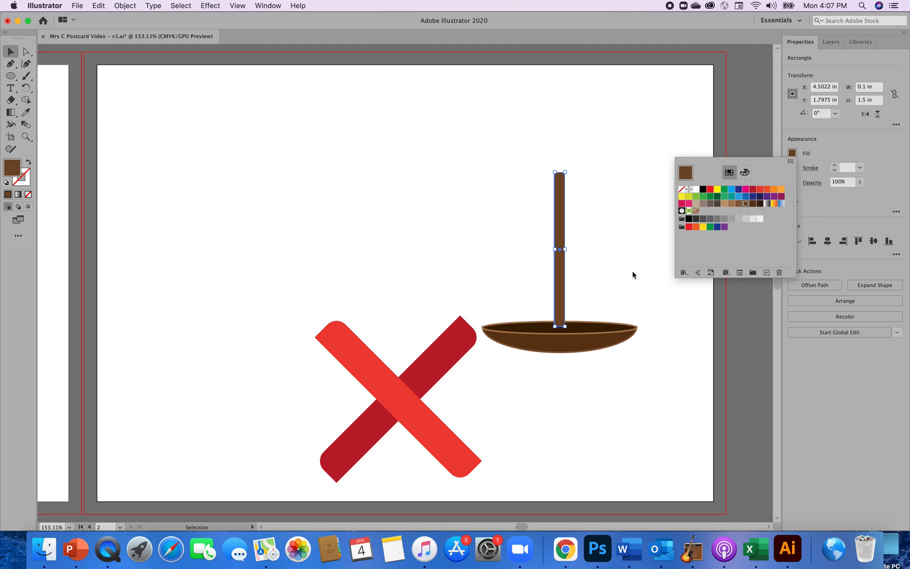
click(678, 329)
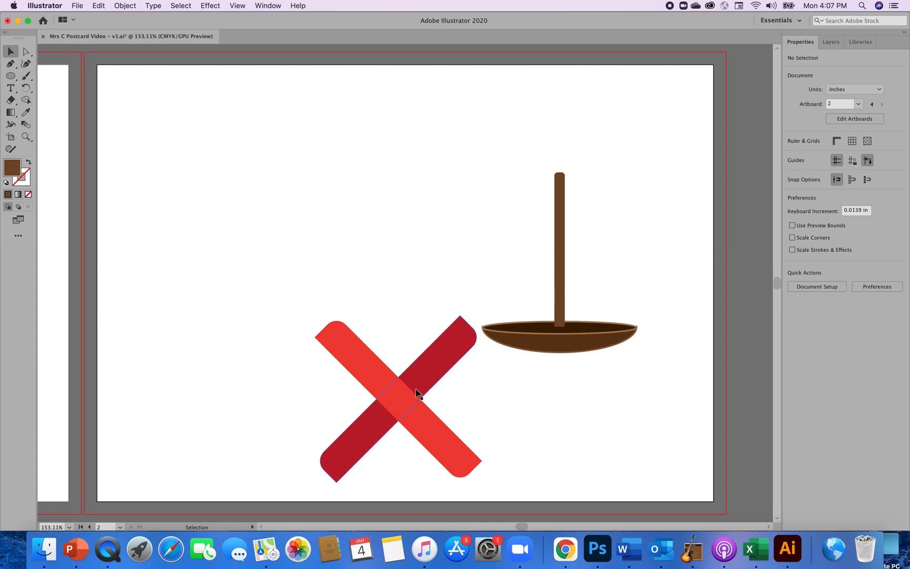
Move the red X to the left part of the artboard and group the vertical bar with the two bowl ellipses.
drag(417, 392, 244, 281)
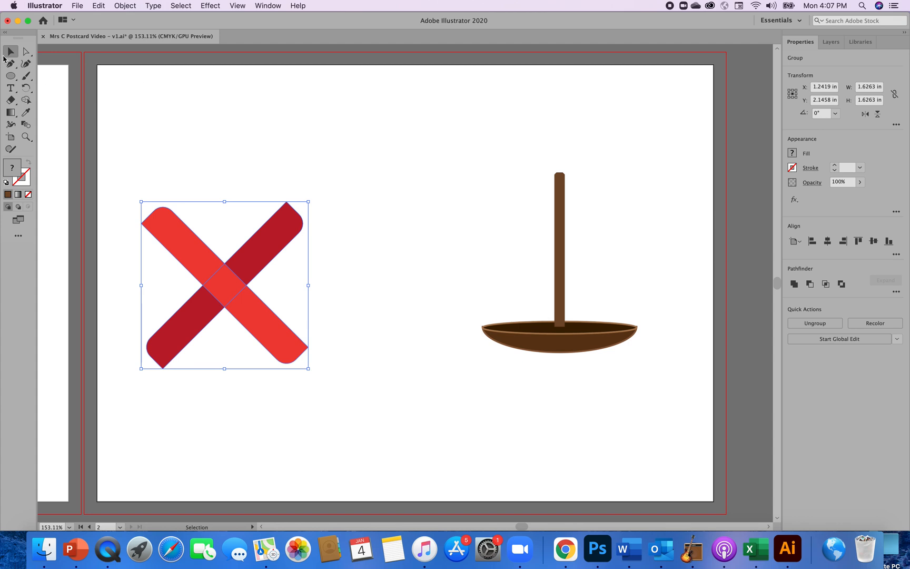
drag(484, 163, 637, 386)
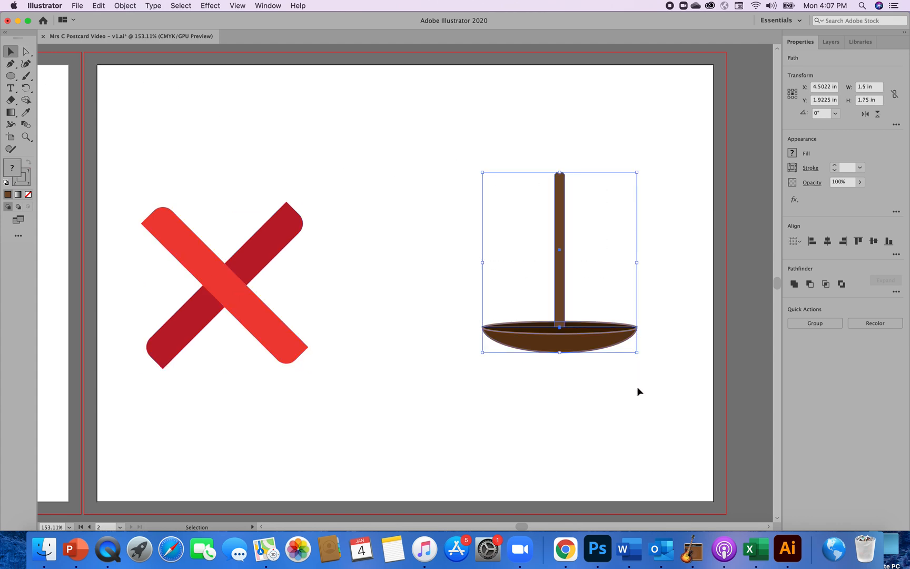
click(817, 323)
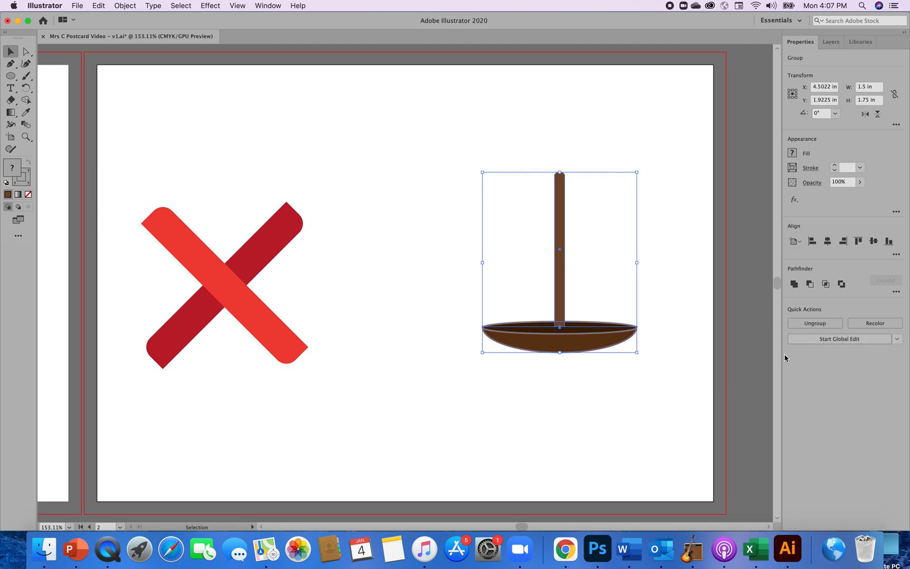
click(649, 428)
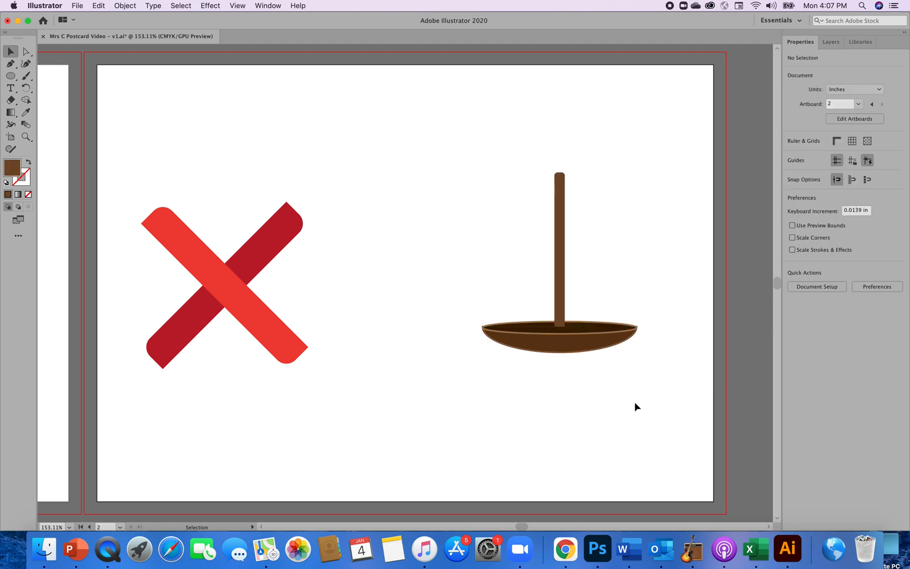
Move the grouped bar and bowl up and towards the middle of the artboard, and deselect it.
drag(606, 348, 505, 291)
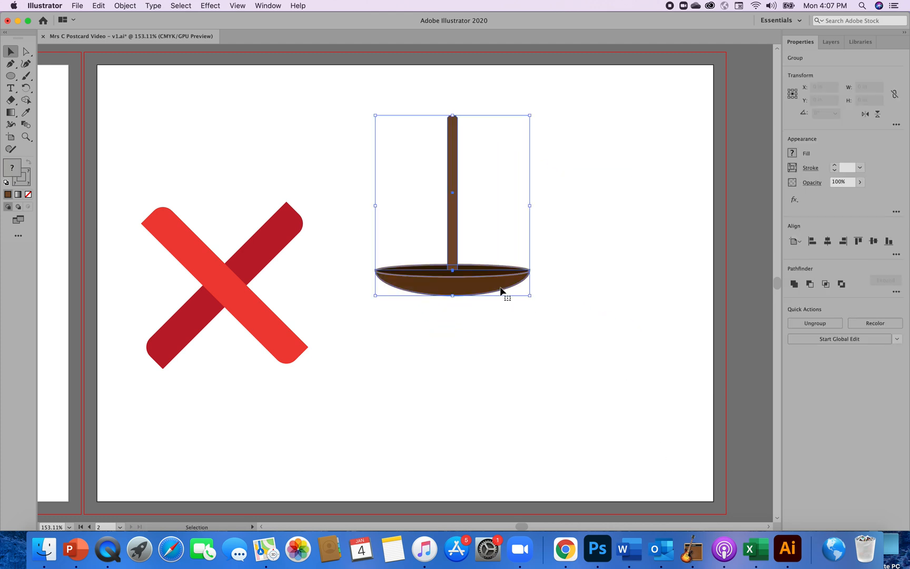
click(567, 361)
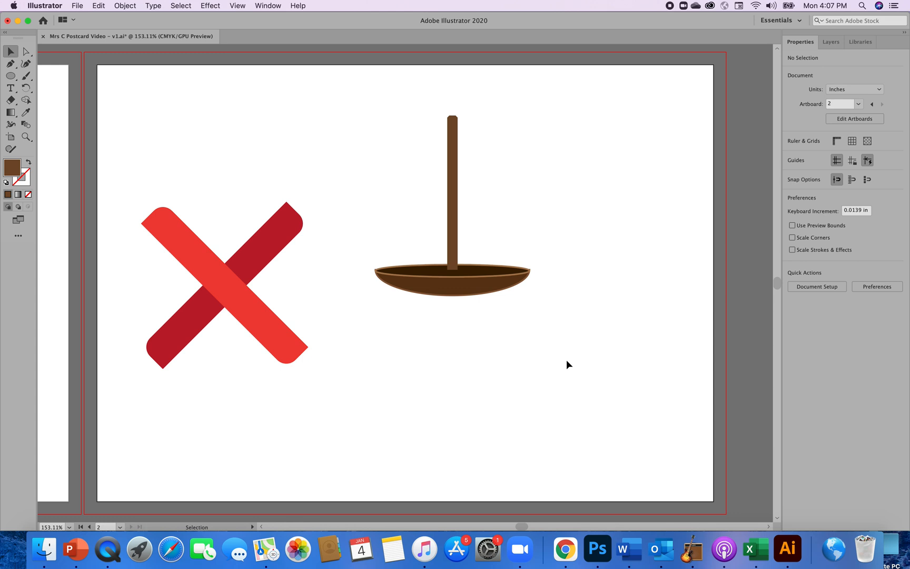
Draw a perfect circle about 1 in across above the red X with the Ellipse tool.
click(11, 78)
click(13, 80)
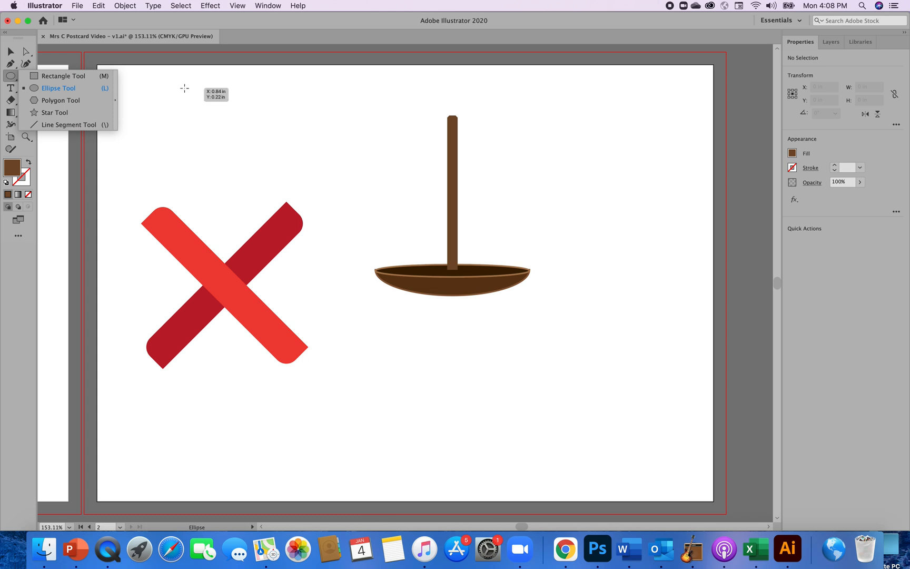
click(187, 89)
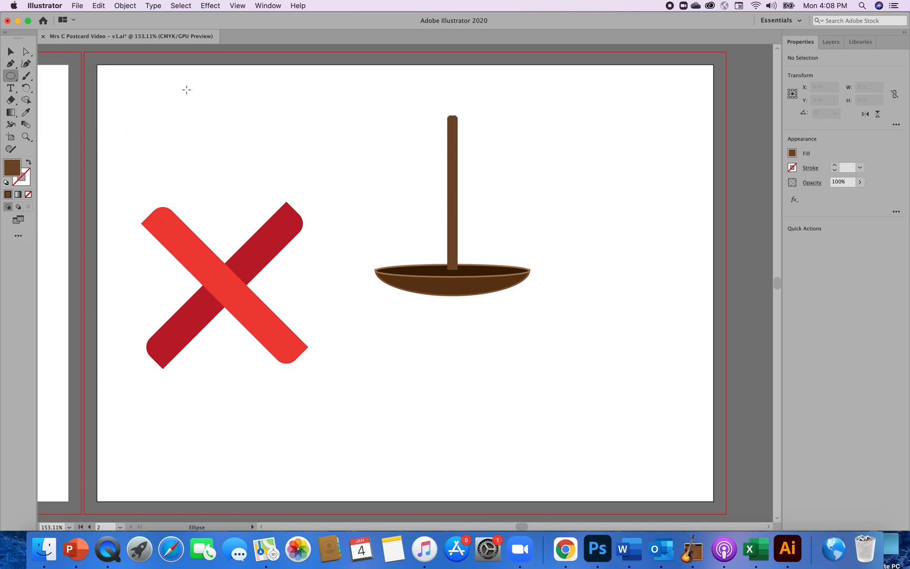
drag(187, 90, 257, 150)
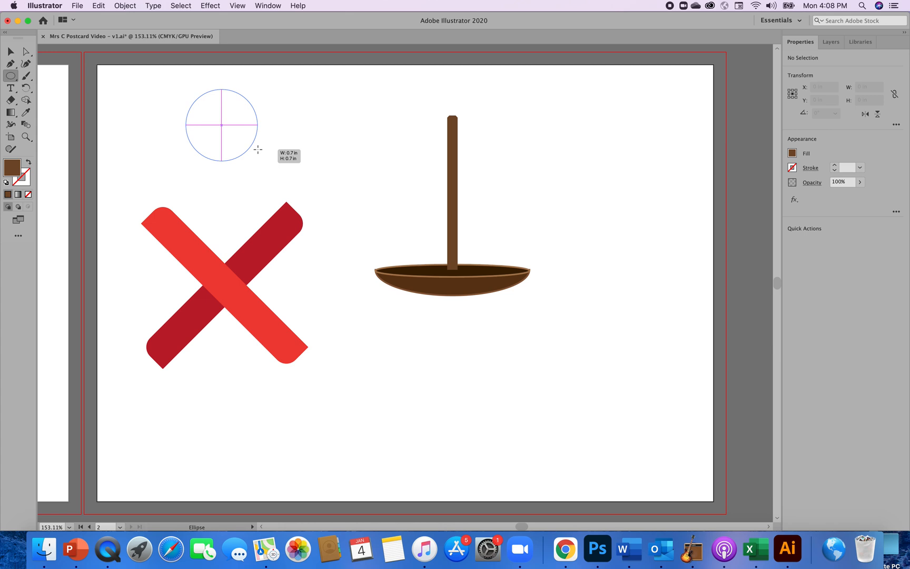
drag(258, 150, 289, 171)
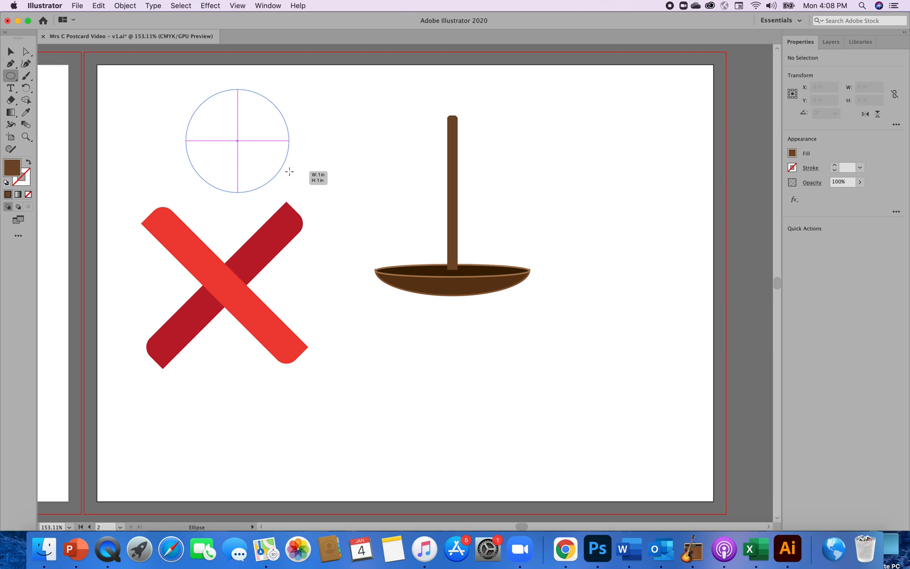
drag(289, 171, 290, 171)
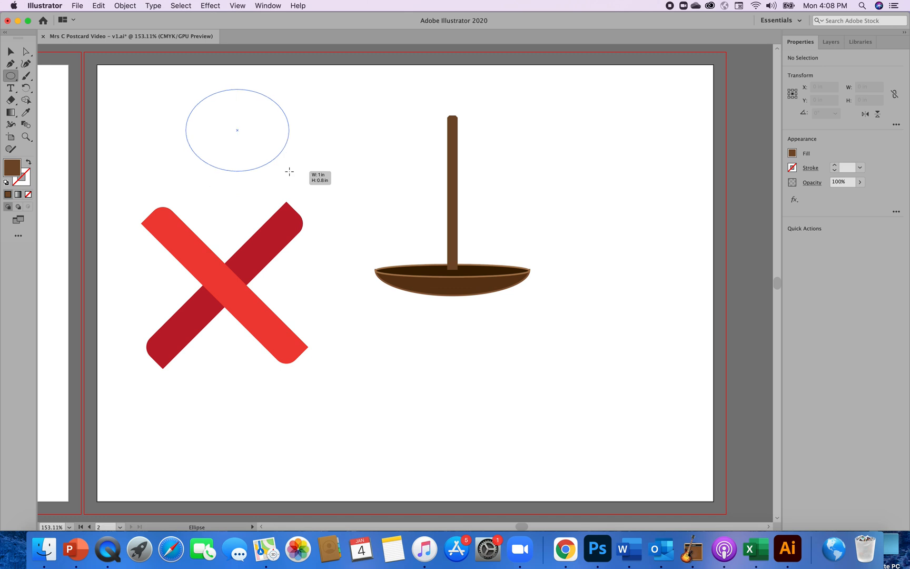
drag(289, 171, 241, 194)
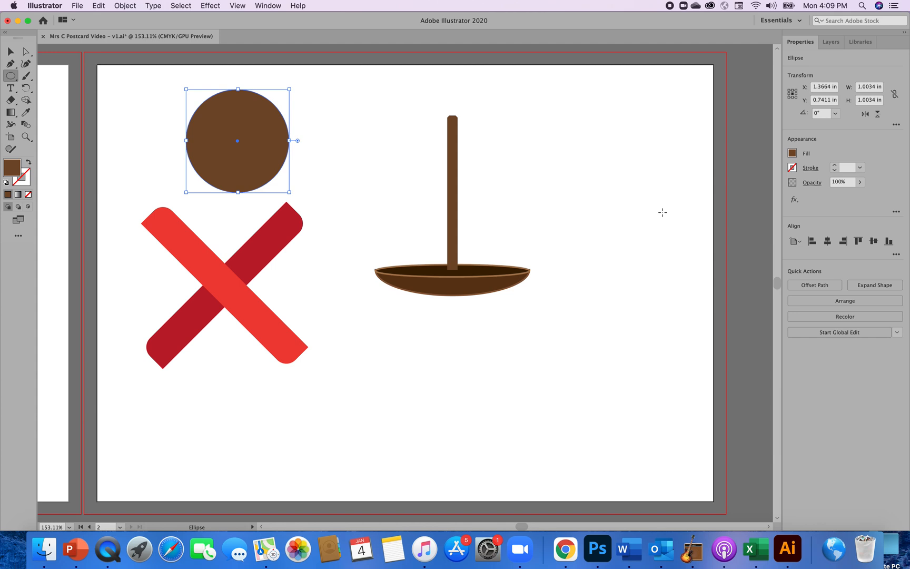
Shrink the brown circle above the red X to about 0.3 in across and deselect it.
click(11, 52)
drag(187, 141, 190, 142)
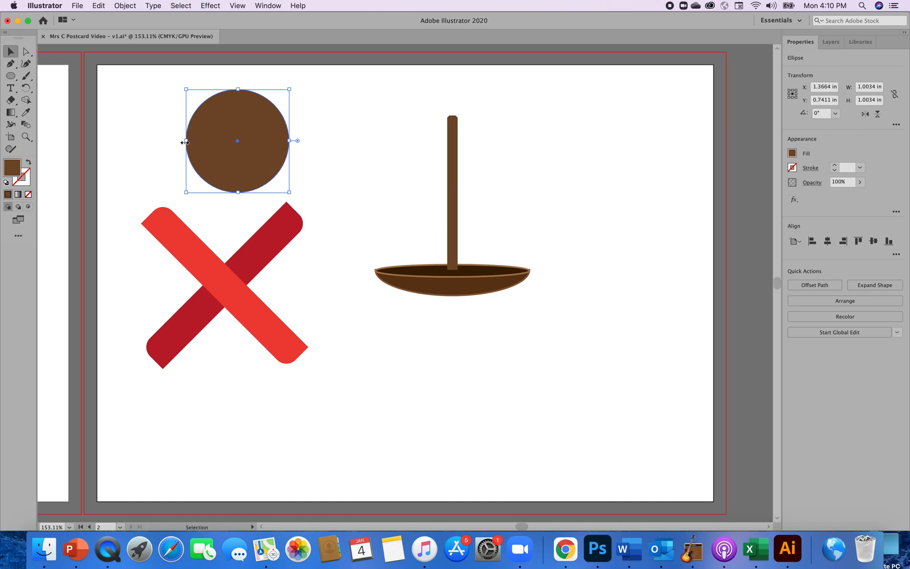
drag(191, 140, 231, 146)
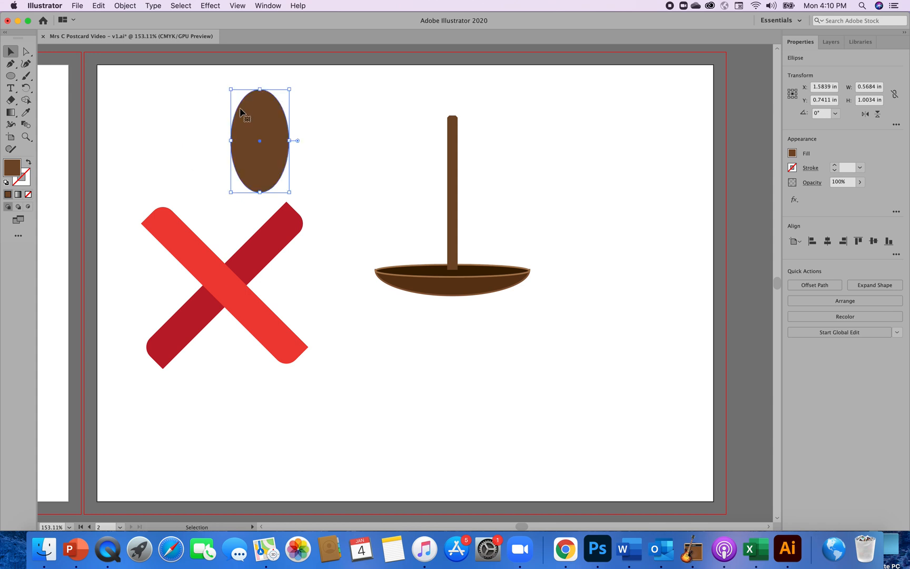
drag(260, 89, 263, 186)
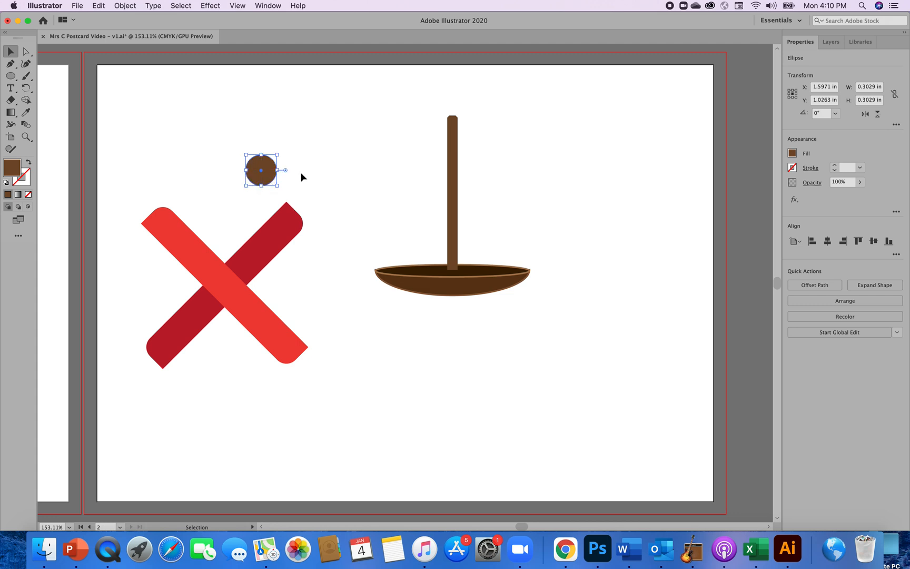
click(379, 200)
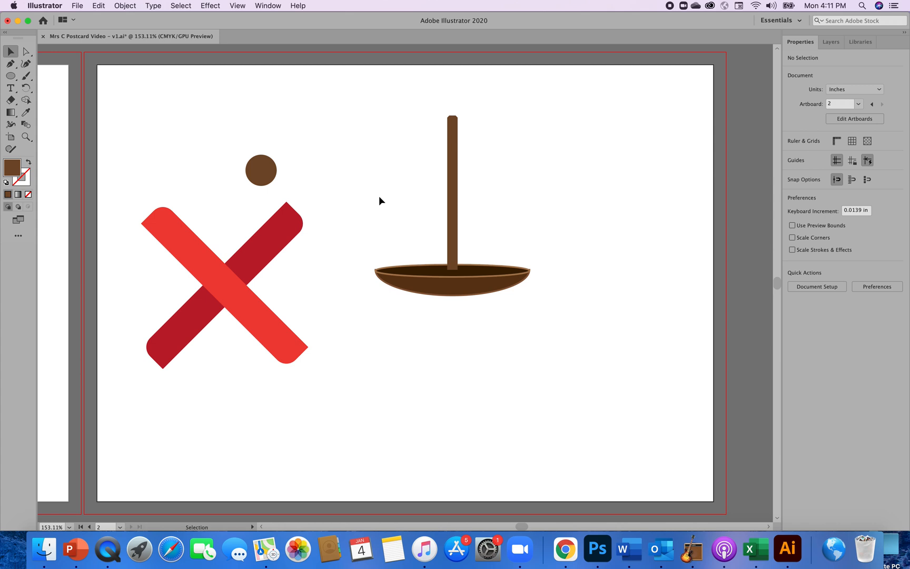
Change the small circle's fill to the second-lightest gray swatch and deselect it.
click(257, 178)
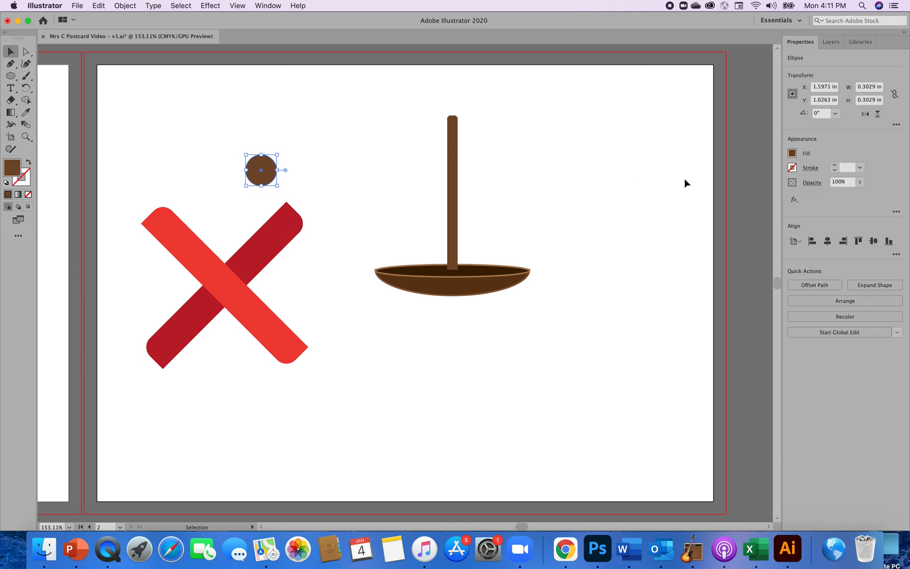
click(792, 154)
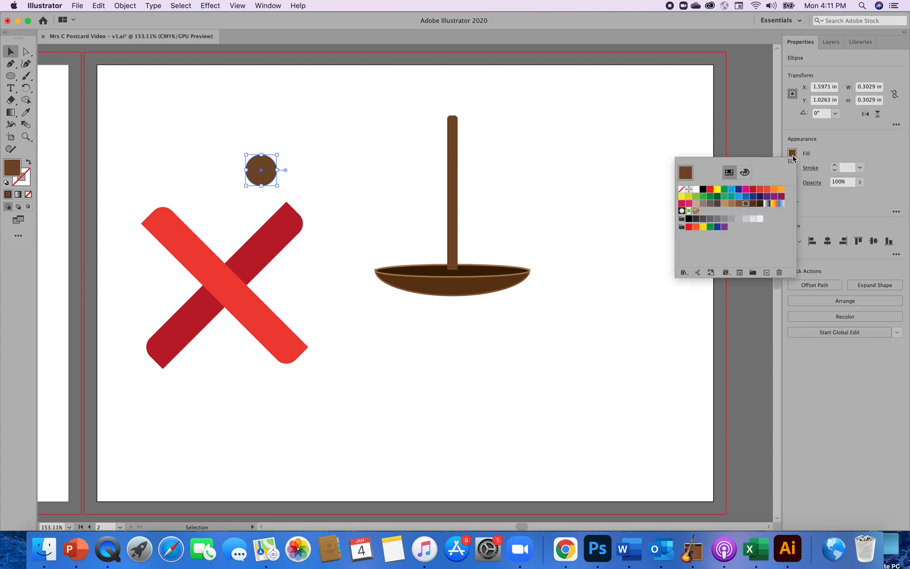
click(754, 220)
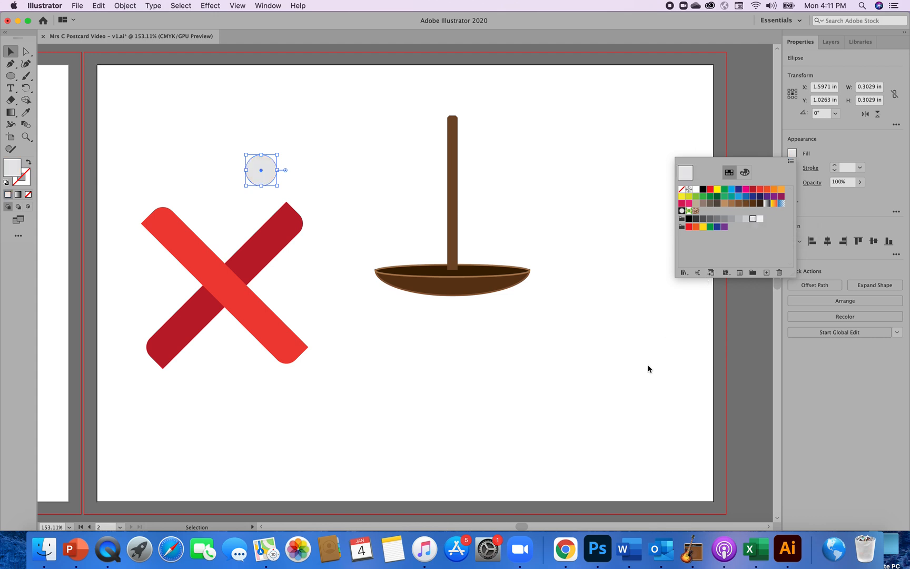
click(628, 389)
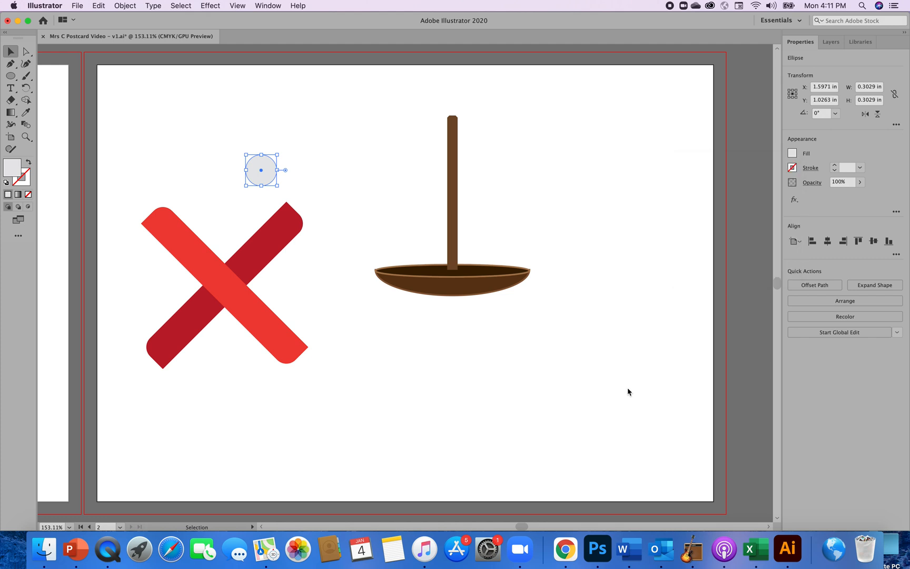
click(628, 389)
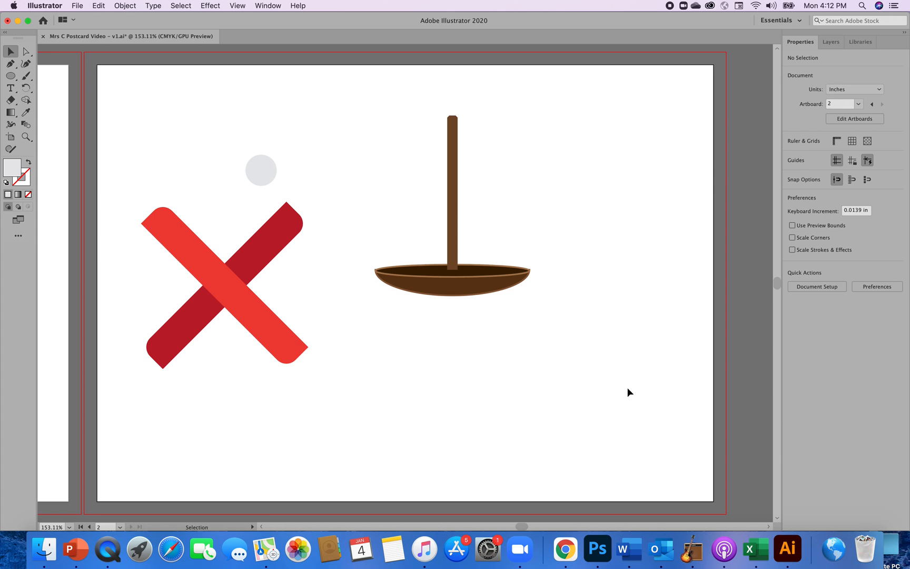
Draw a tilted hexagon about 0.94 in wide to the right of the vertical bar with the Polygon tool.
click(11, 77)
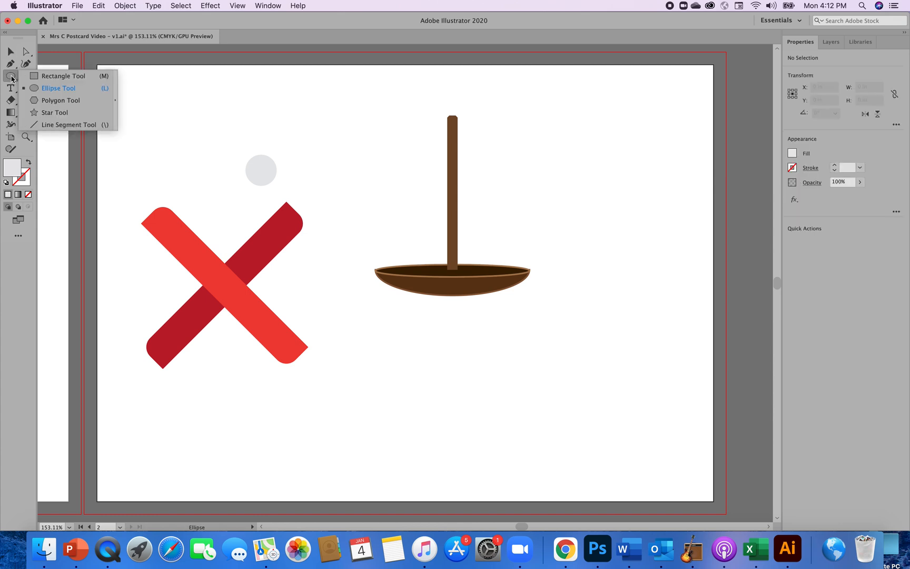
click(42, 100)
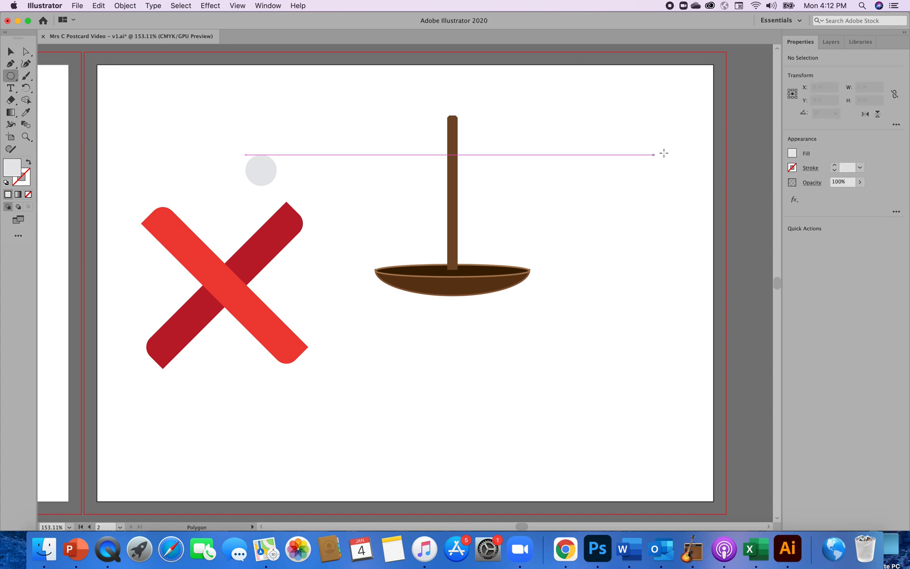
drag(609, 163, 641, 201)
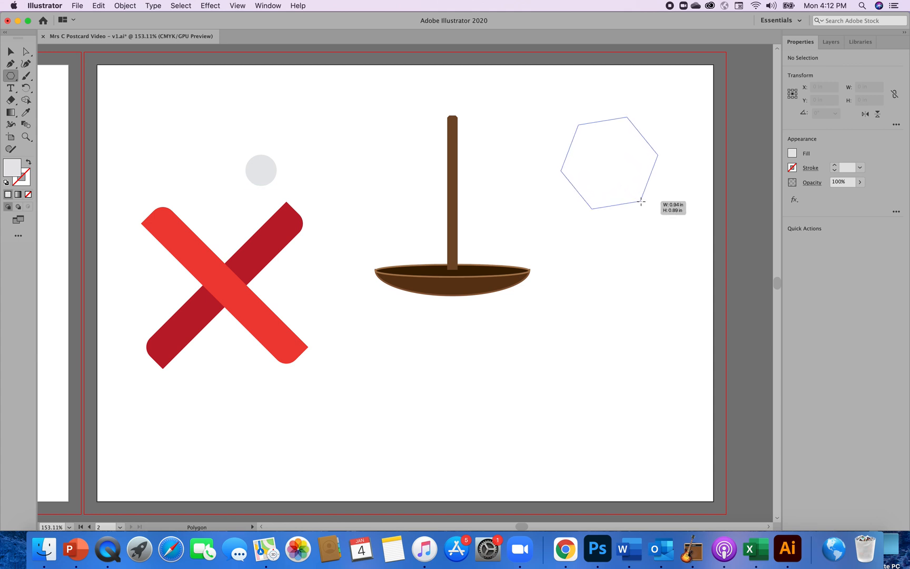
drag(641, 201, 641, 201)
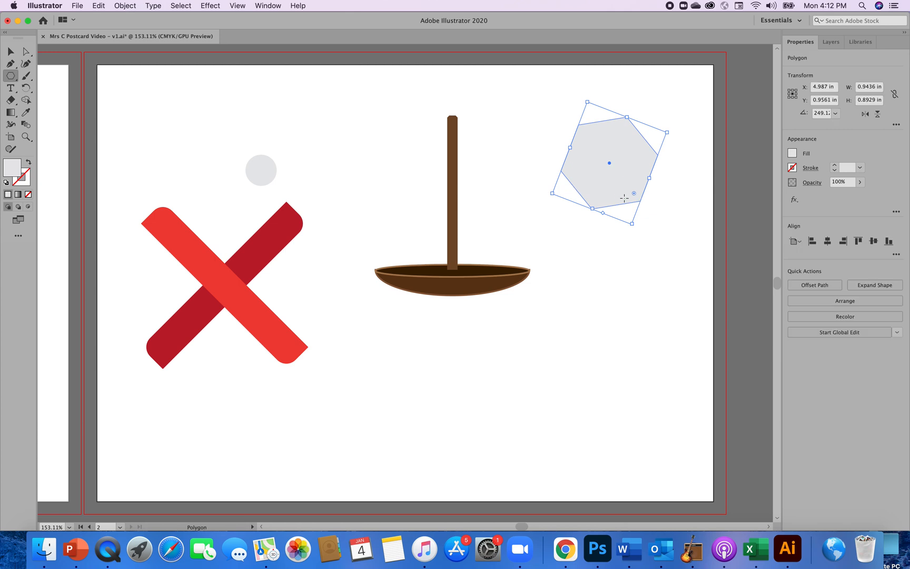
Create a triangle over the hexagon as a 3-sided polygon with a 0.4778 in radius.
click(624, 198)
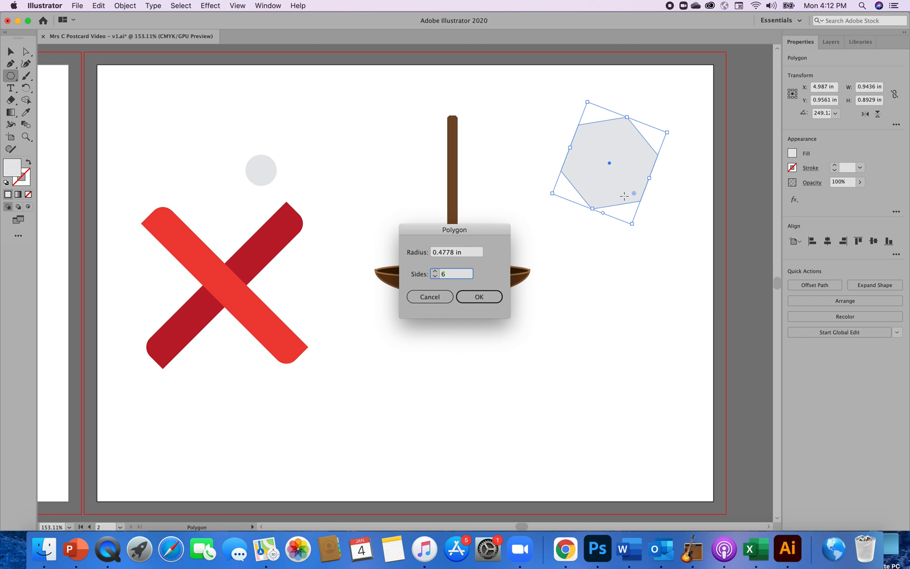
click(435, 277)
click(477, 298)
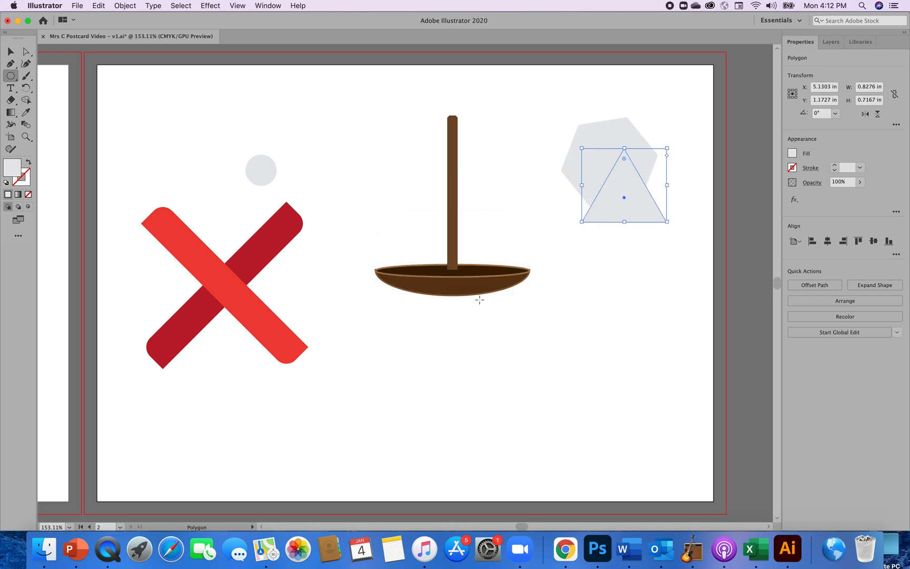
Delete the hexagon and move the triangle down to the right of the brown bowl.
click(10, 52)
click(617, 132)
drag(631, 184, 616, 286)
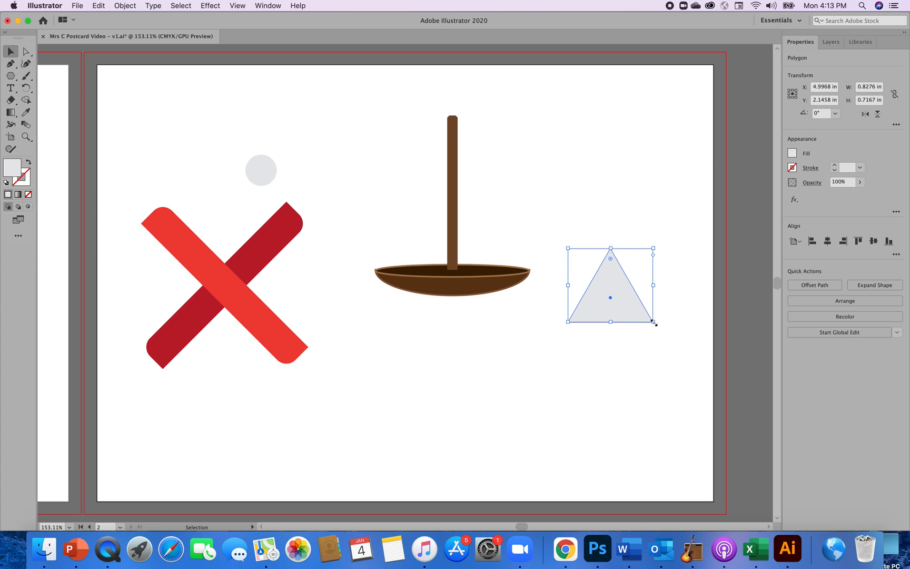
Widen the triangle to 1.2 in without changing its height, and deselect it.
drag(653, 322, 692, 322)
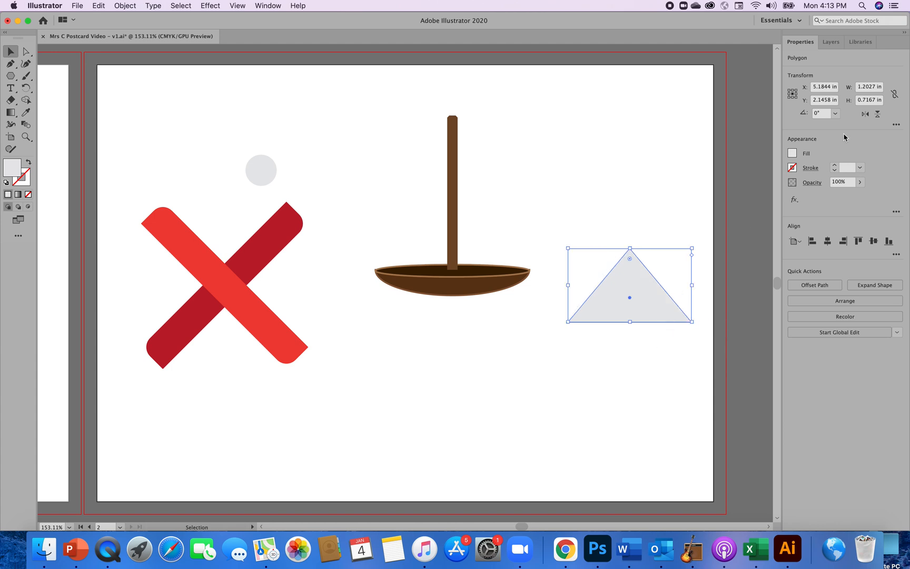
click(876, 88)
key(BackSpace)
key(BackSpace)
key(BackSpace)
click(648, 356)
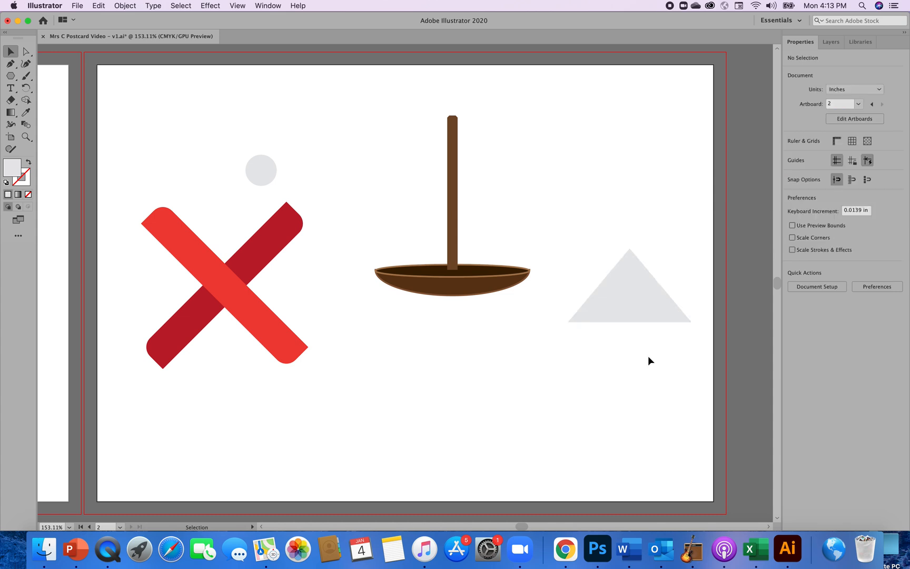
Set the triangle's height to 0.8 in and deselect it.
click(644, 301)
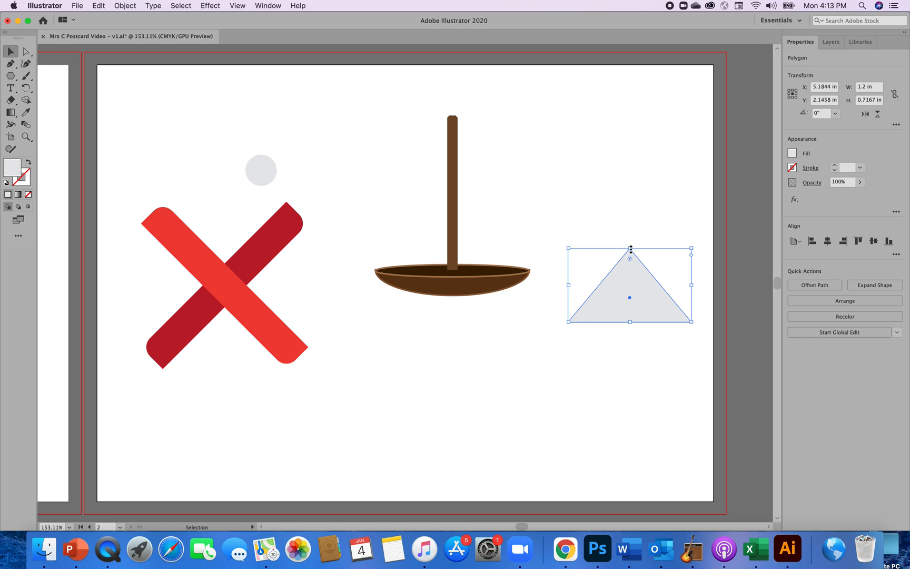
drag(631, 250, 631, 250)
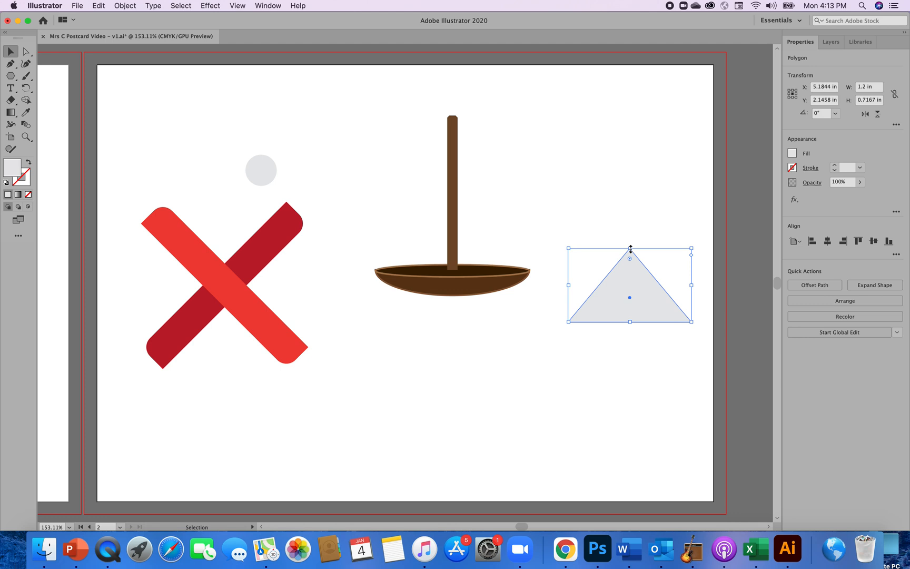
click(877, 101)
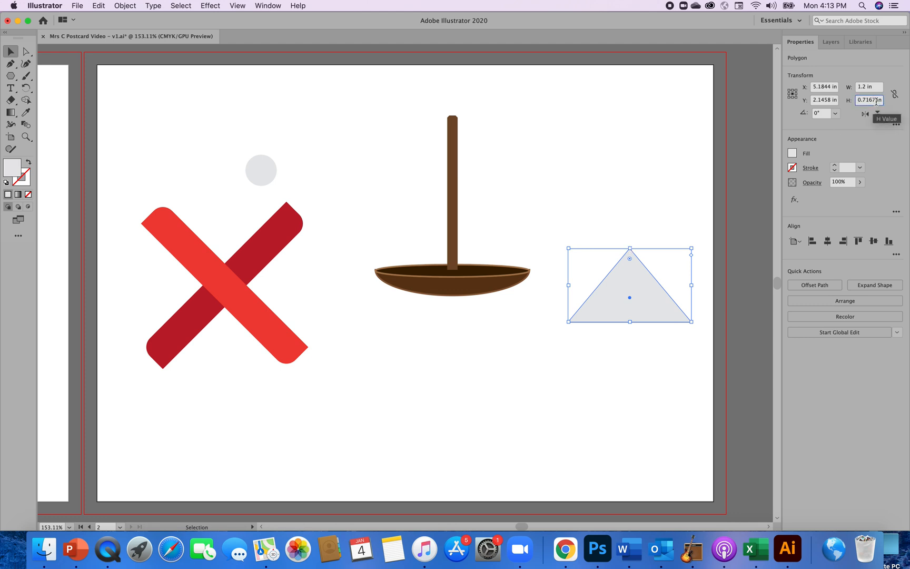
key(BackSpace)
key(BackSpace)
key(BackSpace)
key(BackSpace)
text(8)
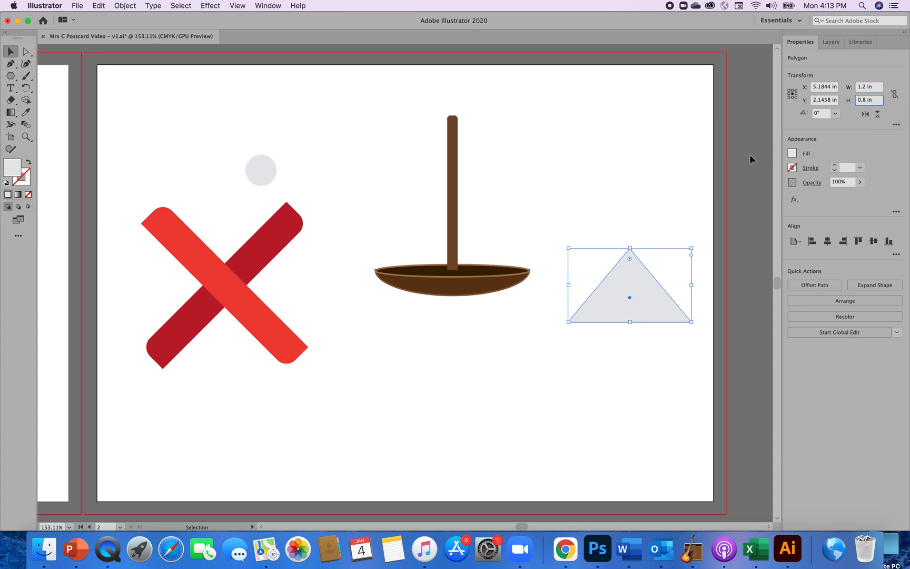
key(Return)
click(671, 185)
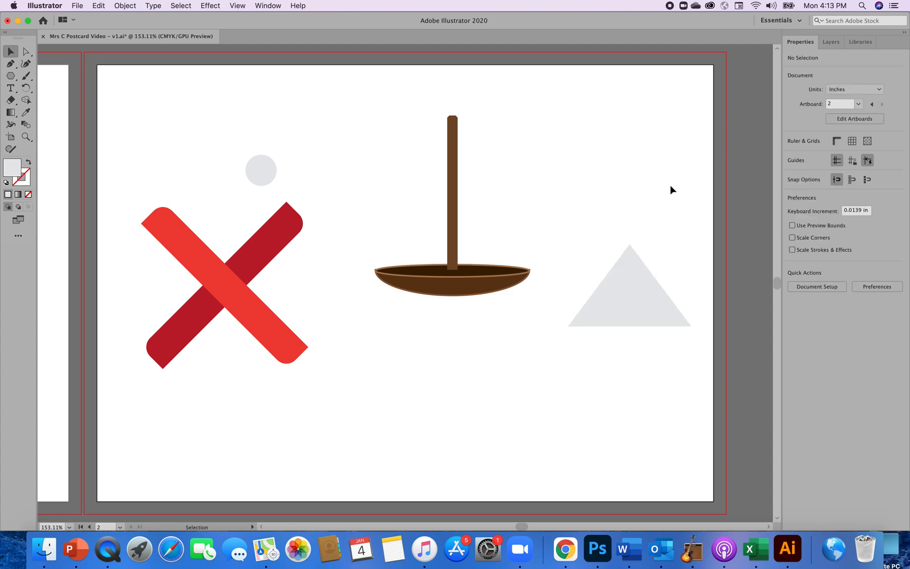
Try reflecting the triangle across the horizontal axis and moving it down, and undo both changes.
click(647, 287)
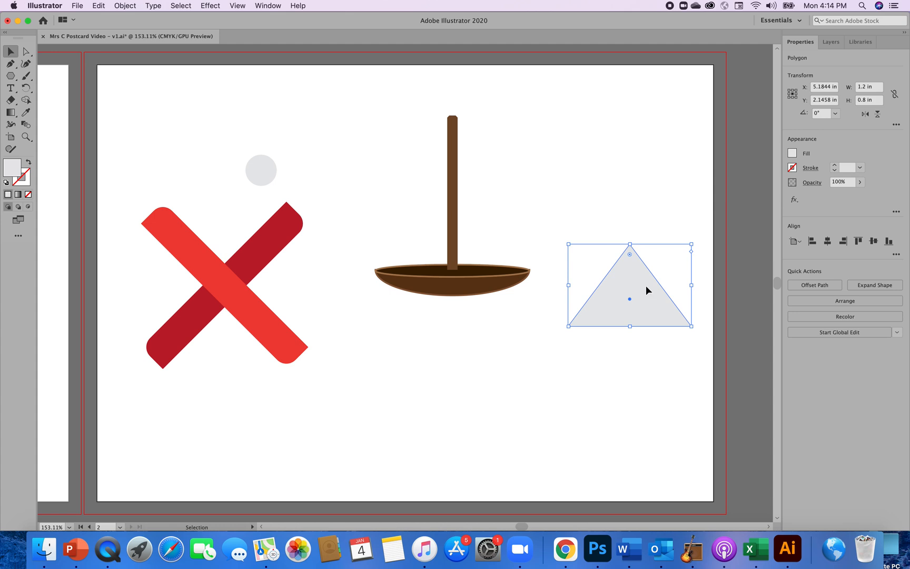
click(132, 10)
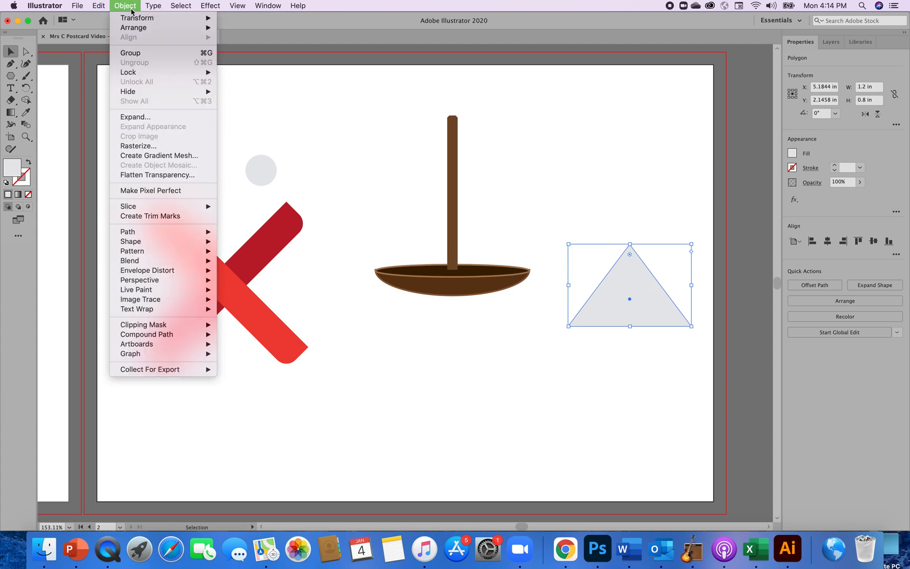
mouse_move(139, 20)
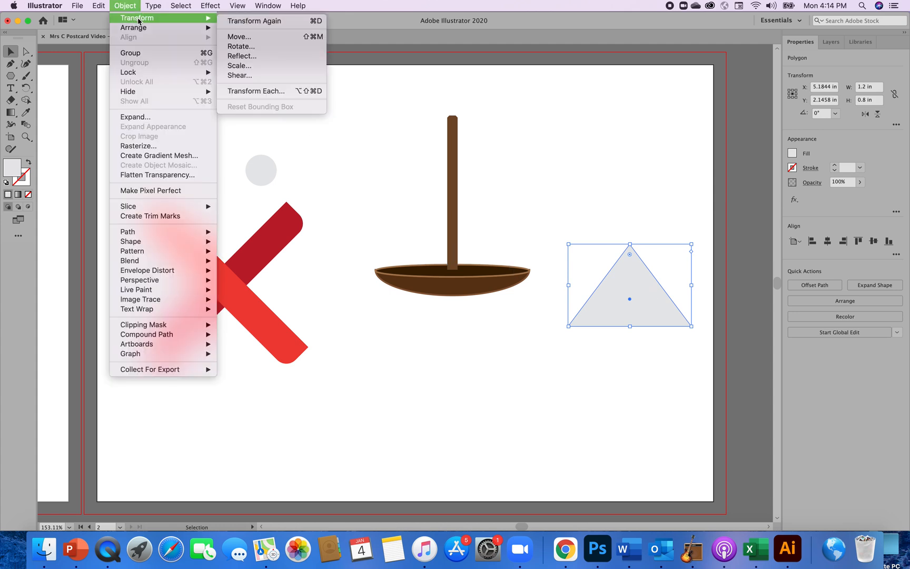
click(237, 56)
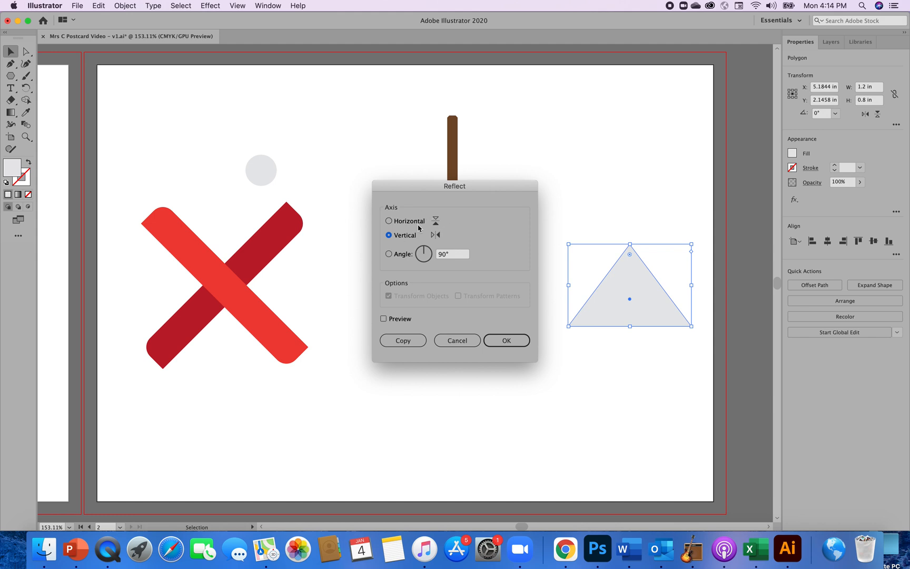
click(389, 222)
click(507, 342)
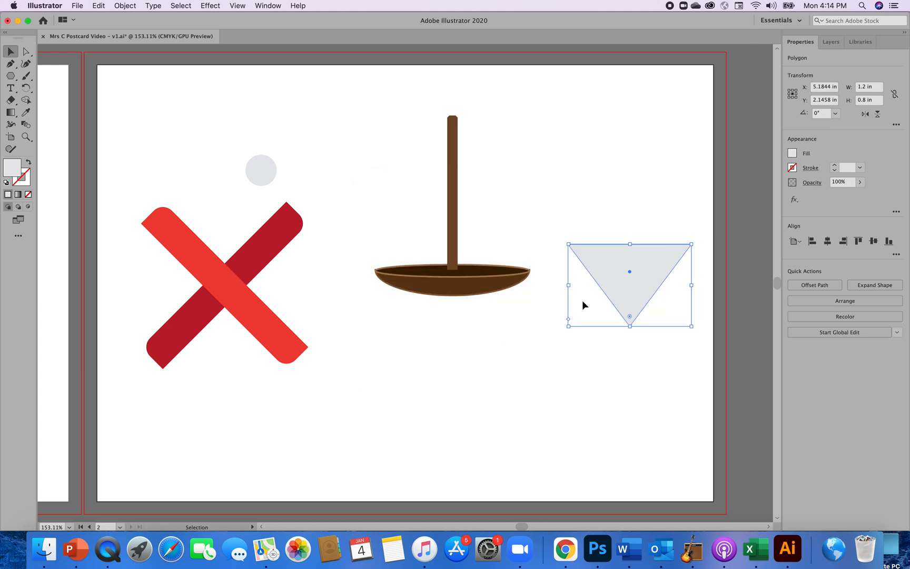
drag(611, 279, 610, 315)
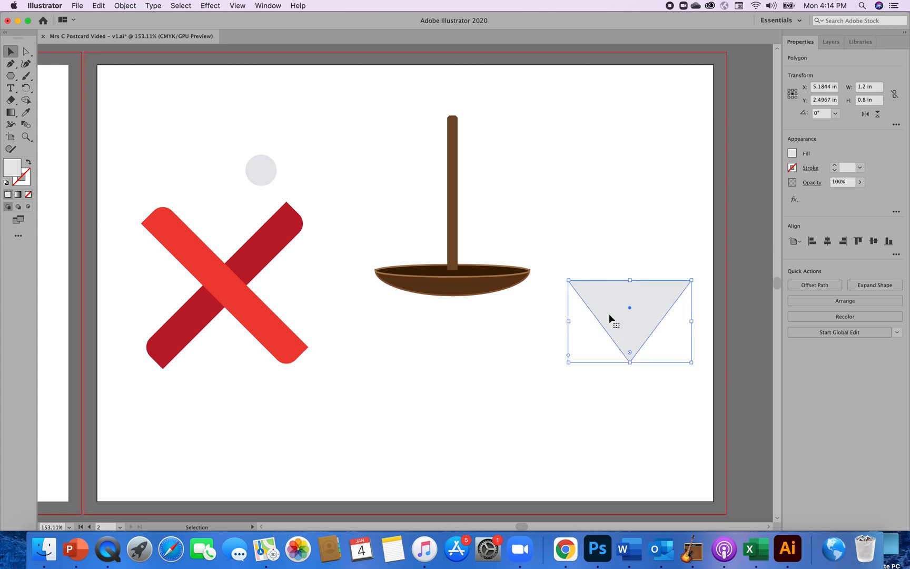
key(super+z)
key(super+z)
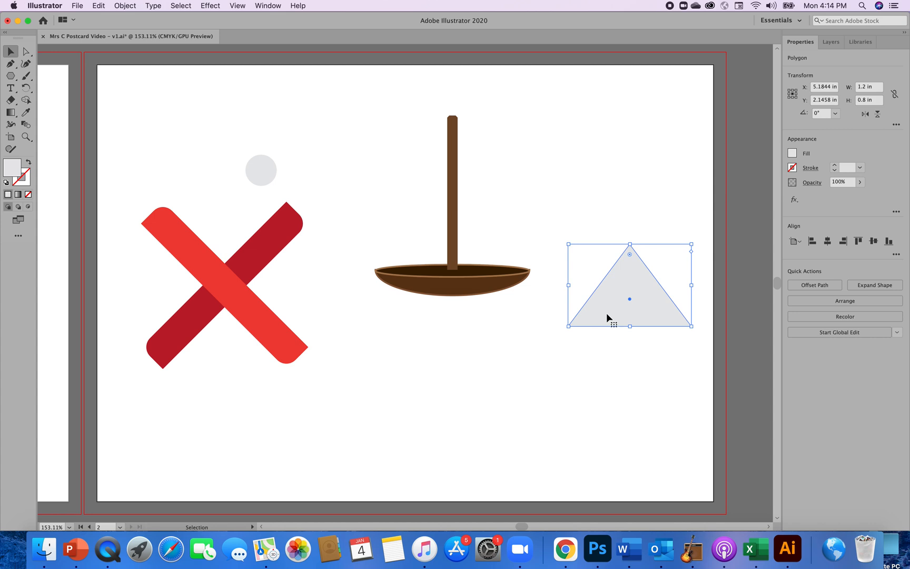
Make a copy of the triangle reflected across the horizontal axis and place it directly beneath the original, base to base, as a diamond.
click(131, 7)
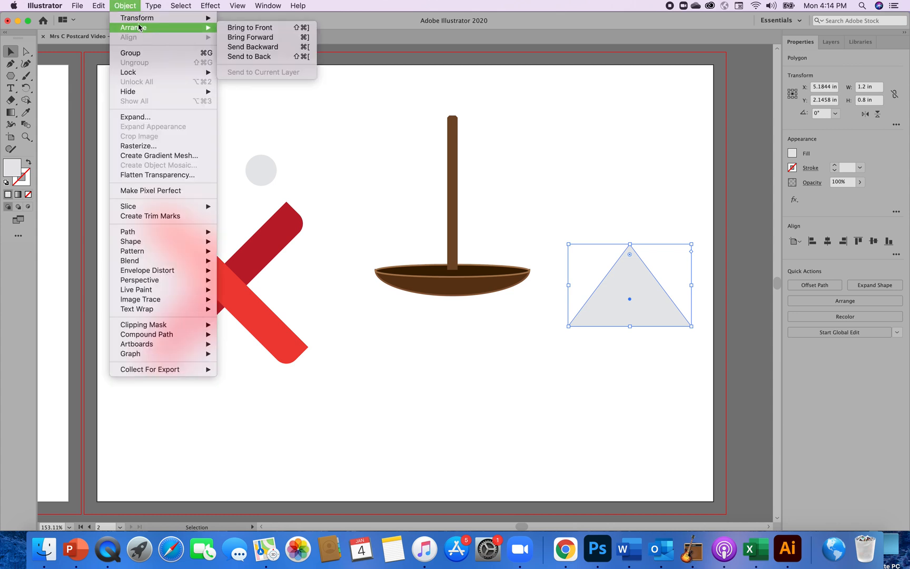
mouse_move(206, 20)
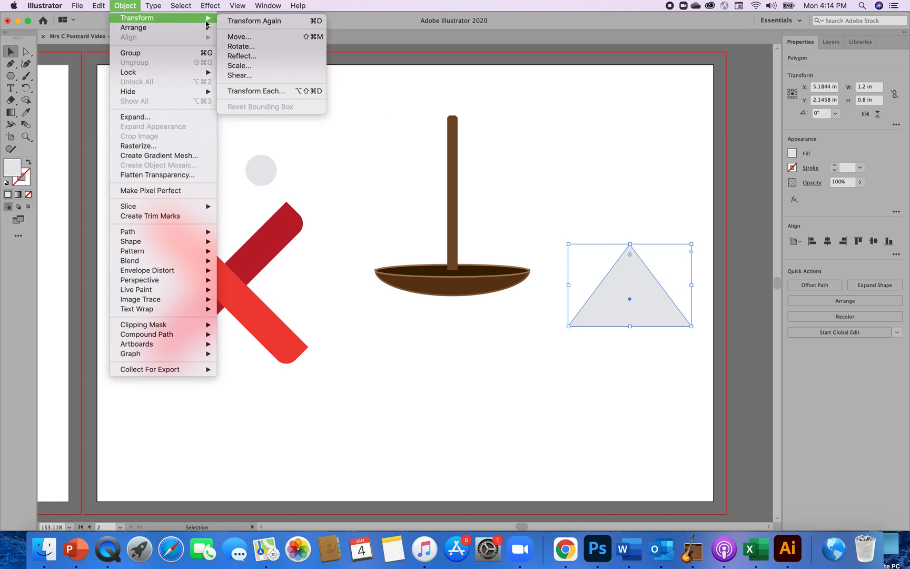
click(242, 56)
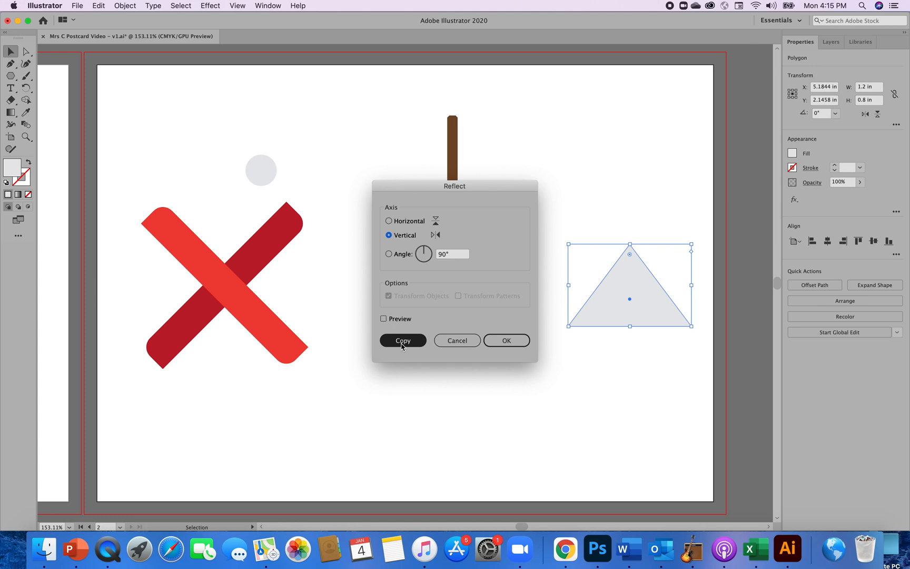
click(389, 221)
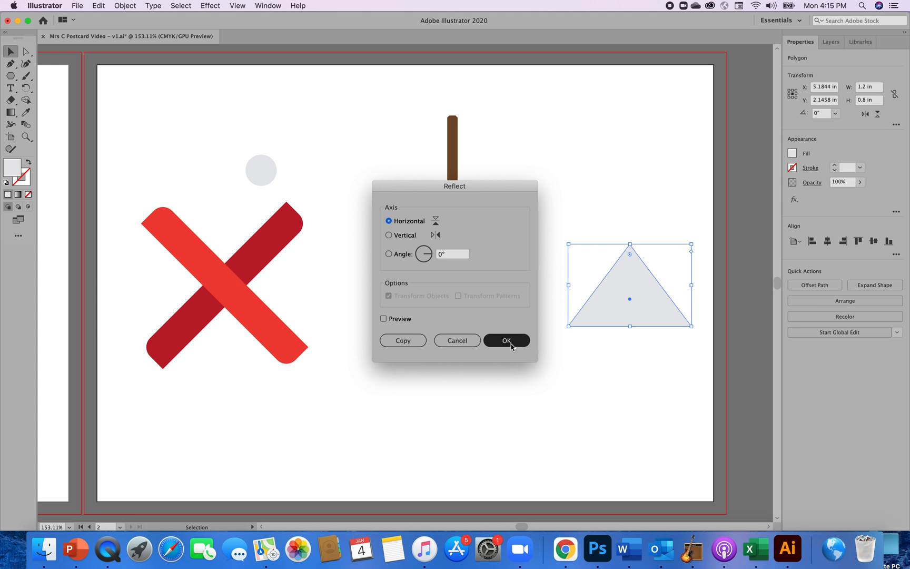
click(399, 343)
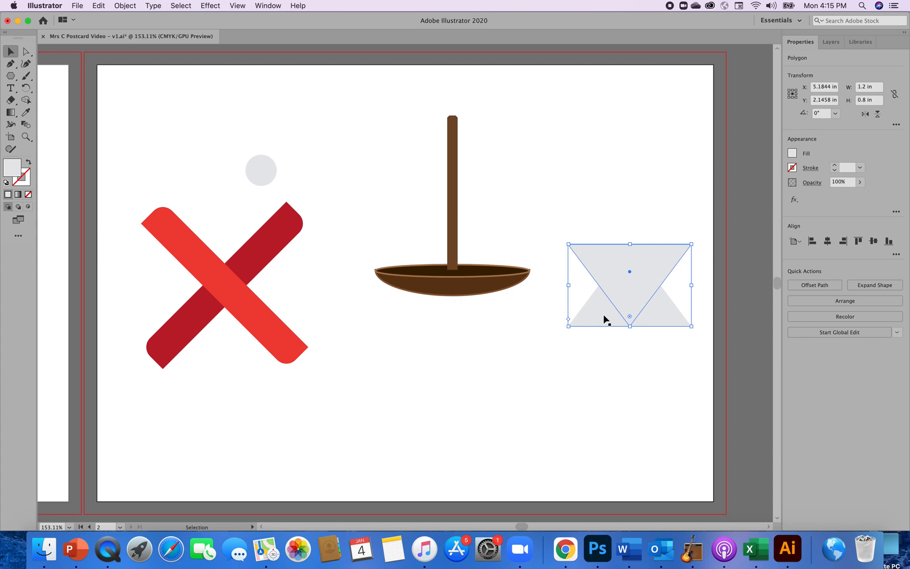
drag(622, 264, 622, 344)
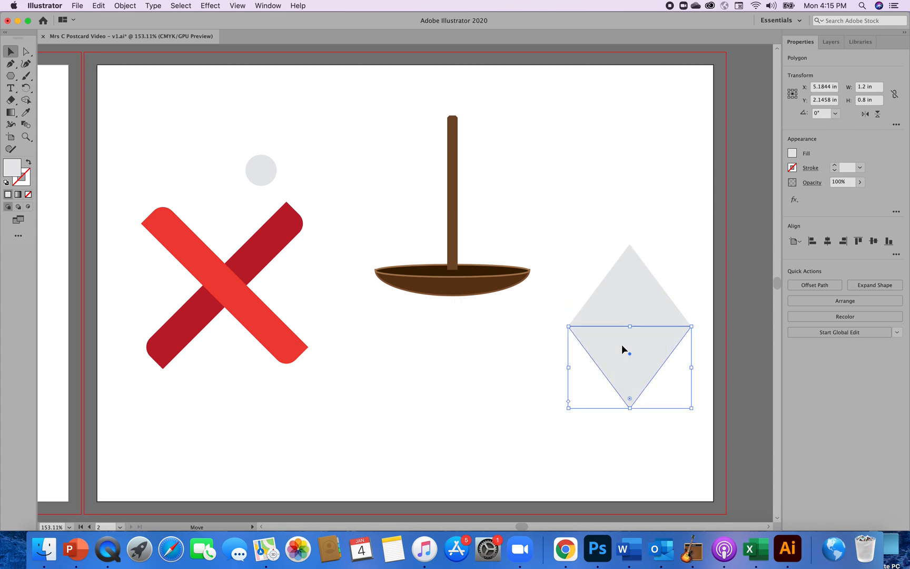
Fill the lower, downward-pointing triangle of the diamond with a medium gray swatch and deselect it.
click(473, 369)
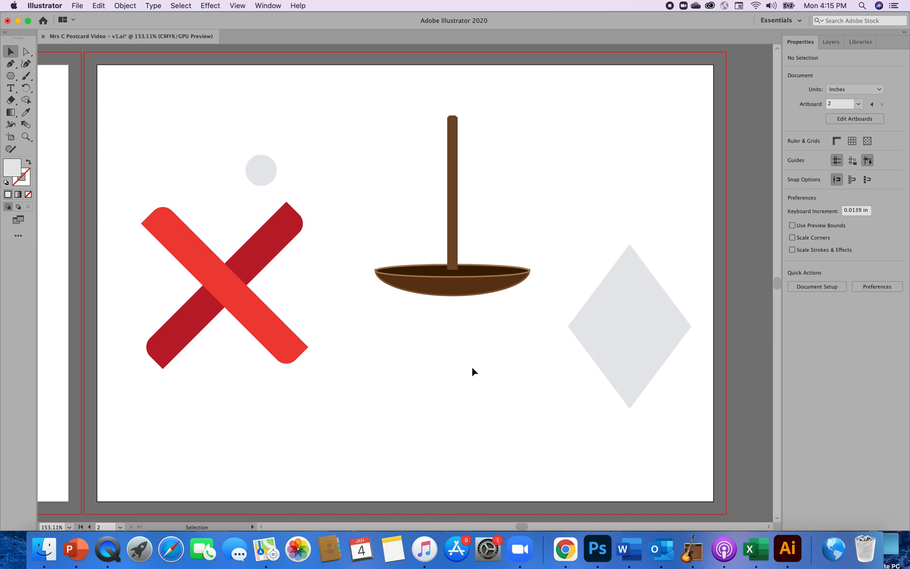
click(627, 365)
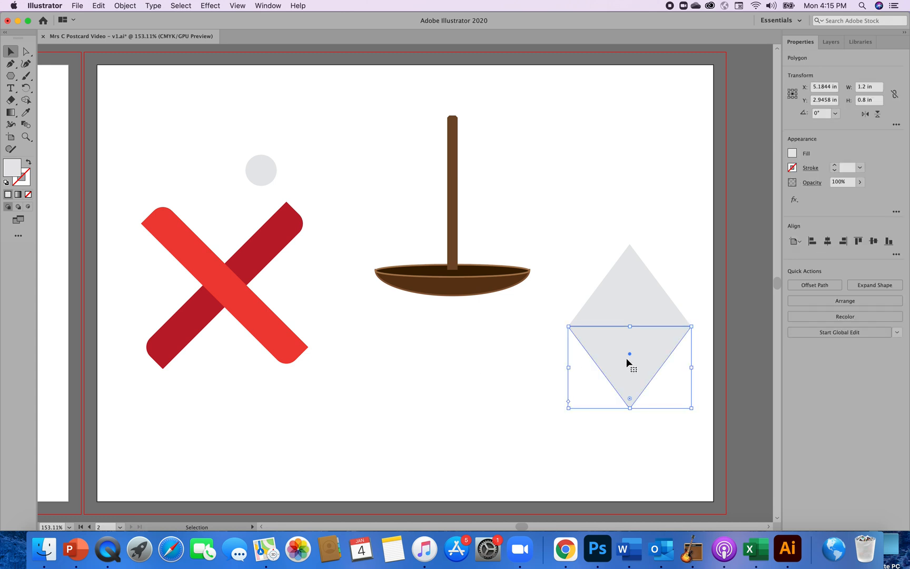
click(792, 154)
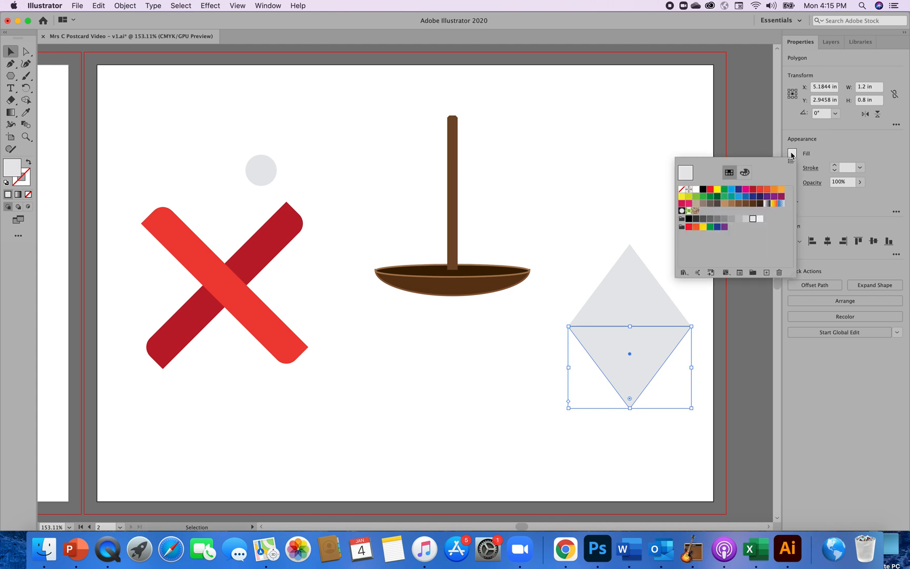
click(739, 220)
click(486, 385)
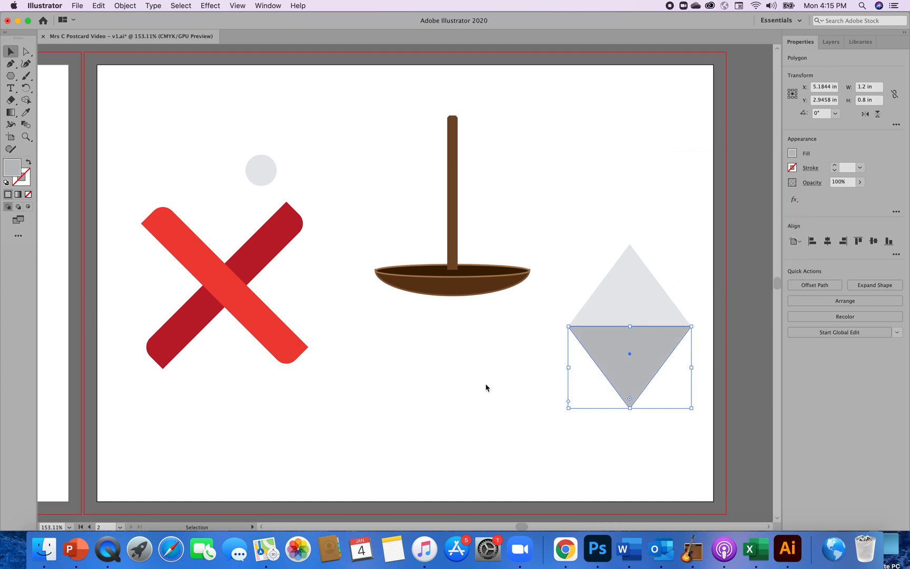
click(486, 387)
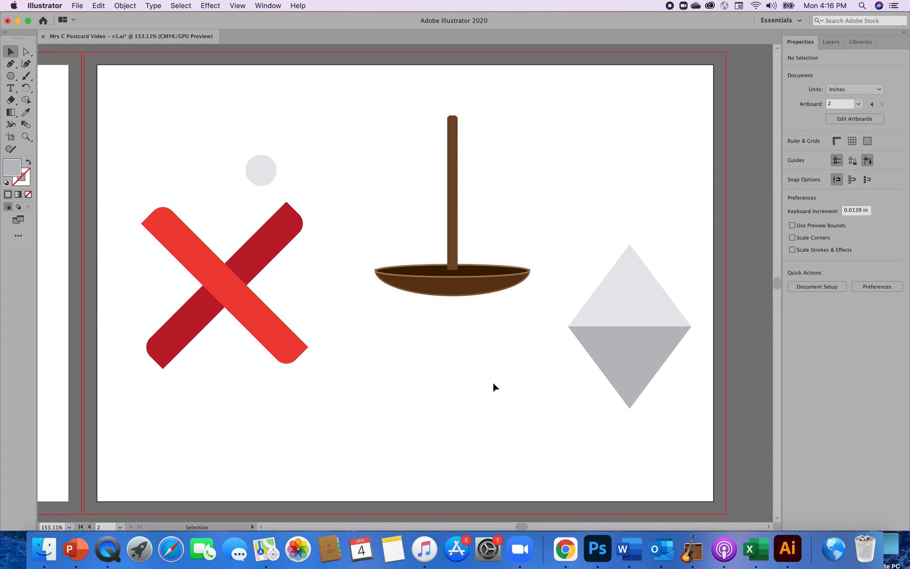
Try rounding all corners of the light gray upper triangle to a radius of about 0.06 in, then undo the rounding.
click(629, 280)
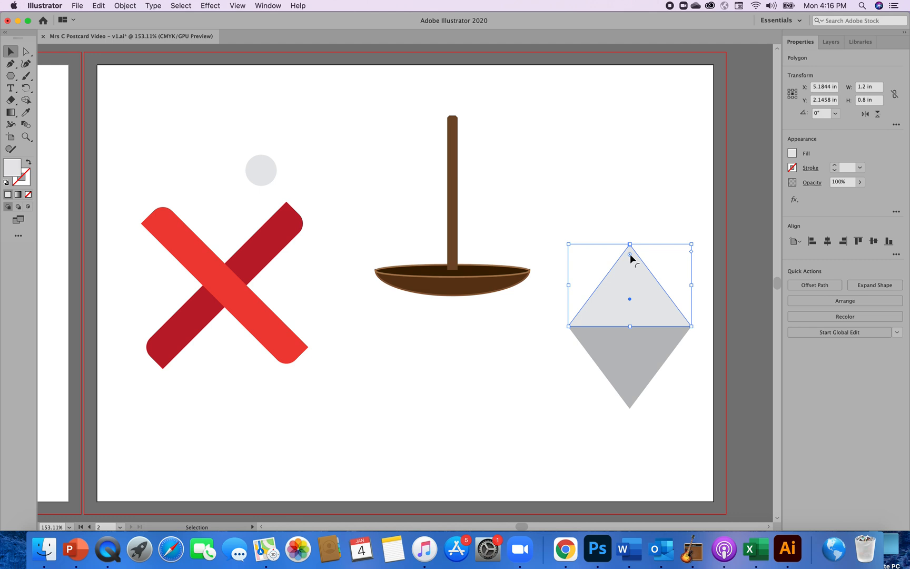
drag(630, 254, 631, 256)
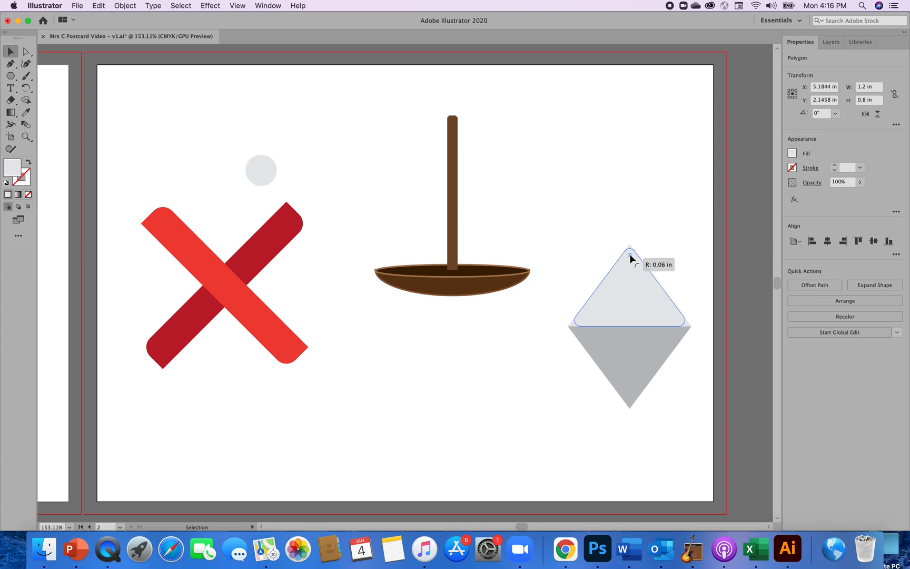
drag(631, 256, 631, 256)
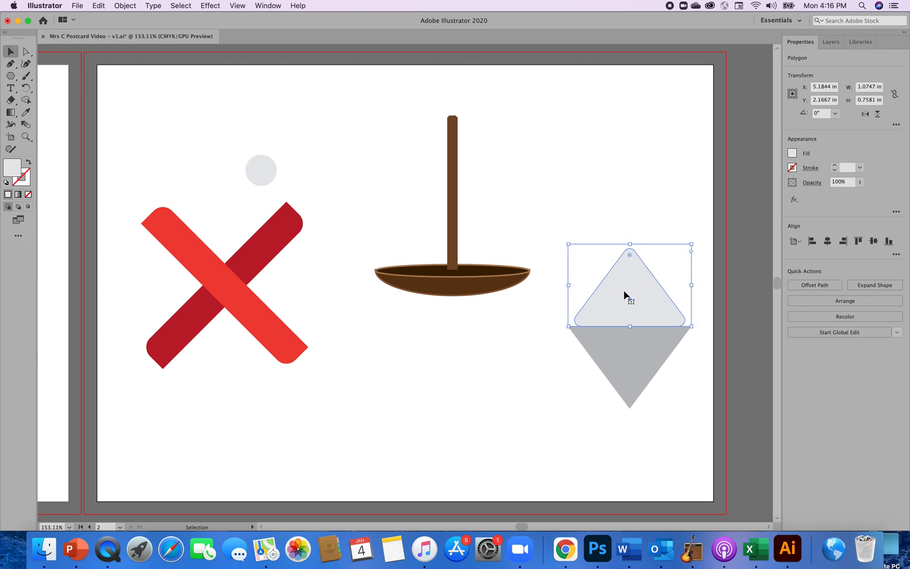
key(super+z)
click(474, 357)
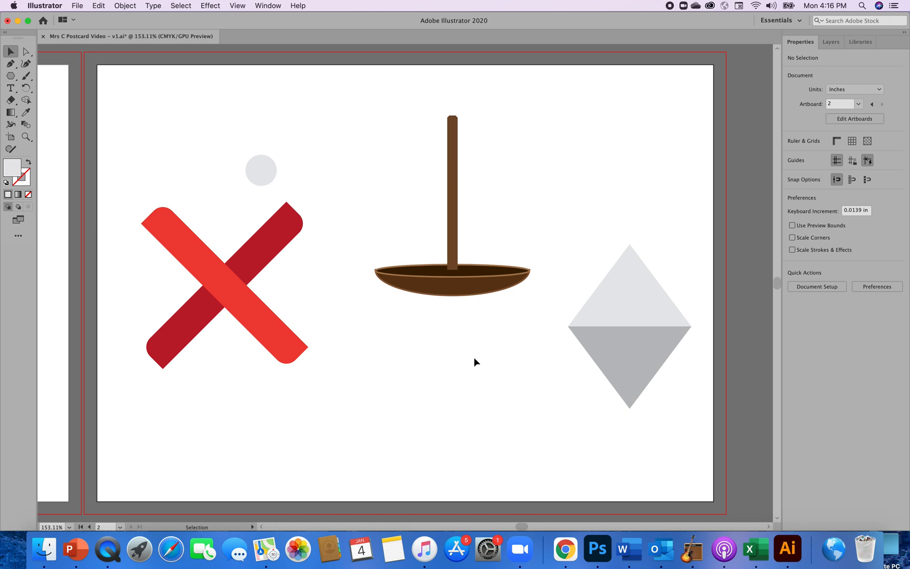
Erase a straight horizontal band across the middle of the light gray upper triangle with the Eraser tool.
click(627, 311)
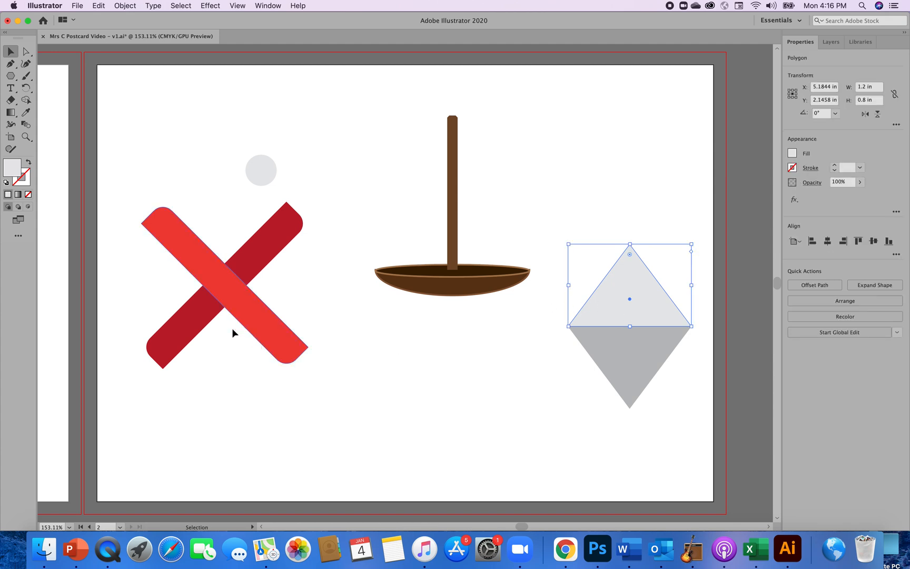
click(9, 102)
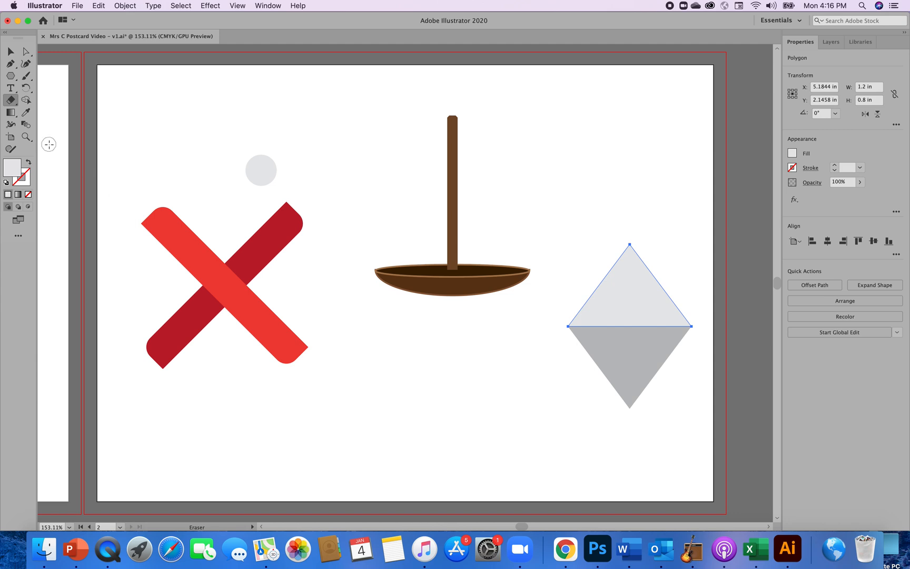
click(10, 99)
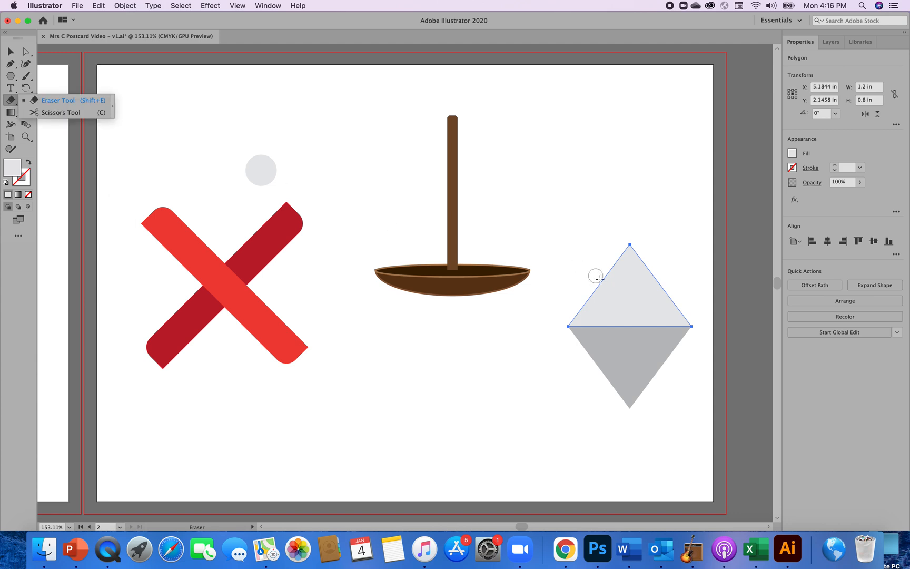
drag(575, 296, 683, 289)
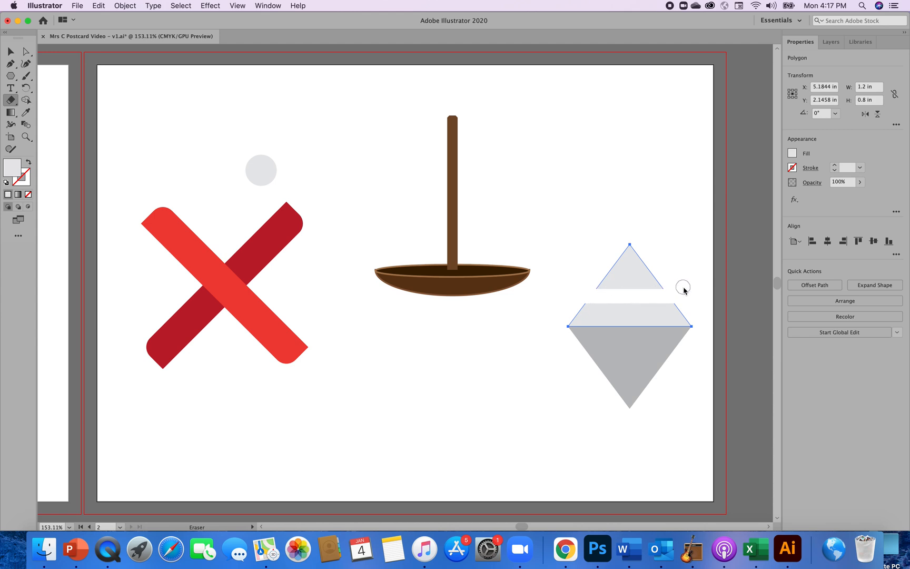
drag(684, 289, 683, 286)
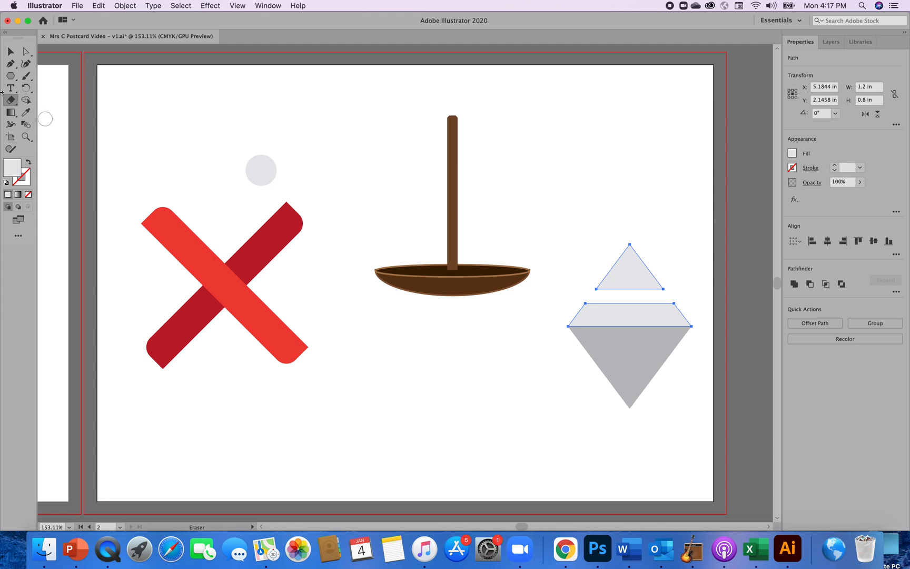
Delete the small triangular tip cut off above the erased band, keeping the light gray trapezoid beneath it.
click(10, 51)
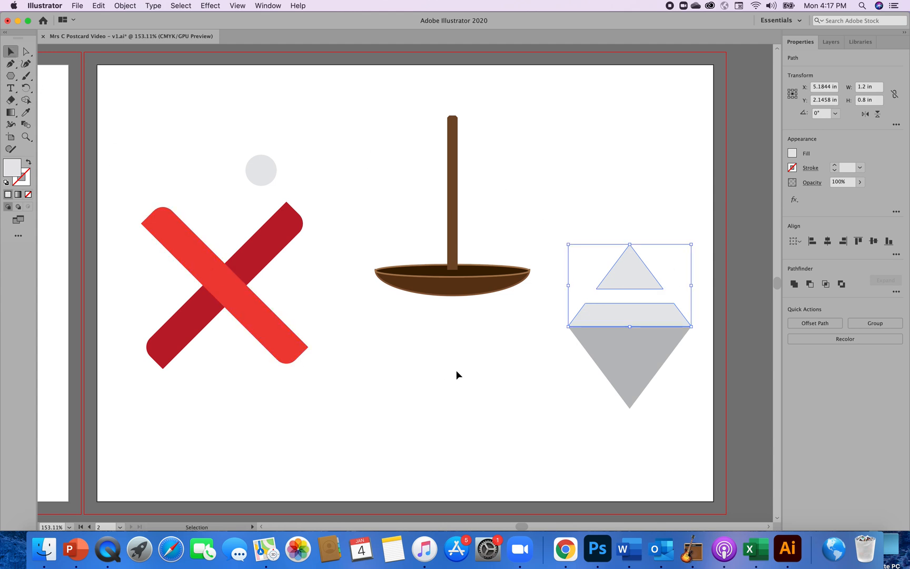
click(470, 377)
click(626, 269)
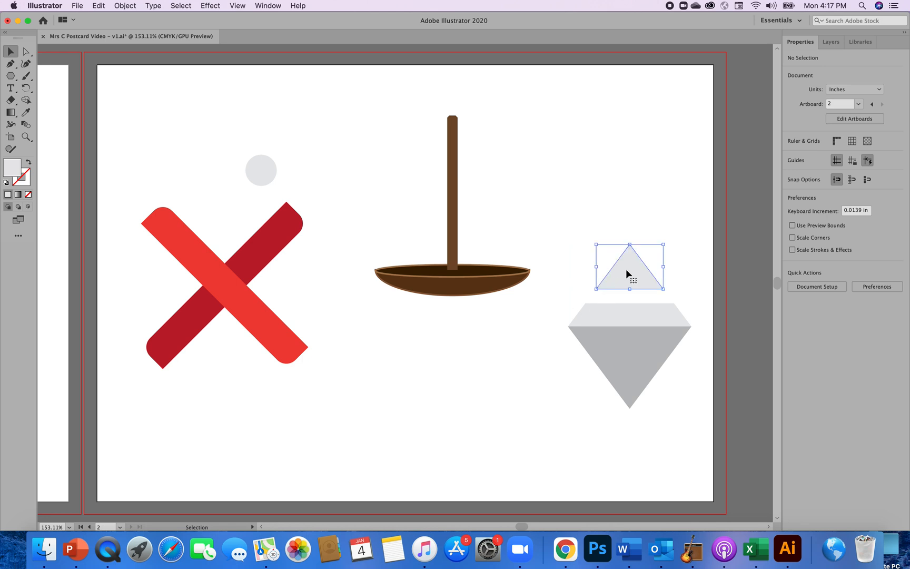
key(Delete)
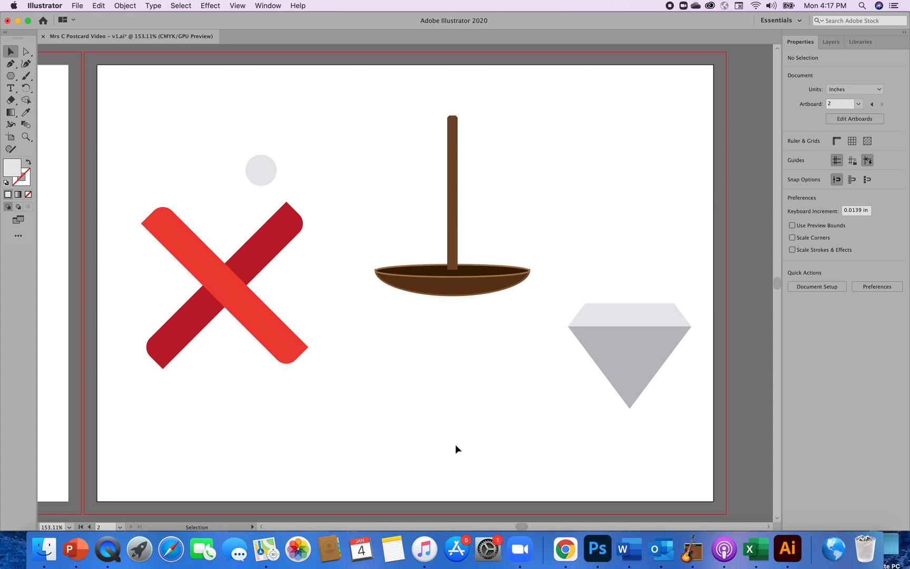
Duplicate the medium gray downward-pointing triangle and place the copy in the empty area beneath the brown bowl.
click(624, 372)
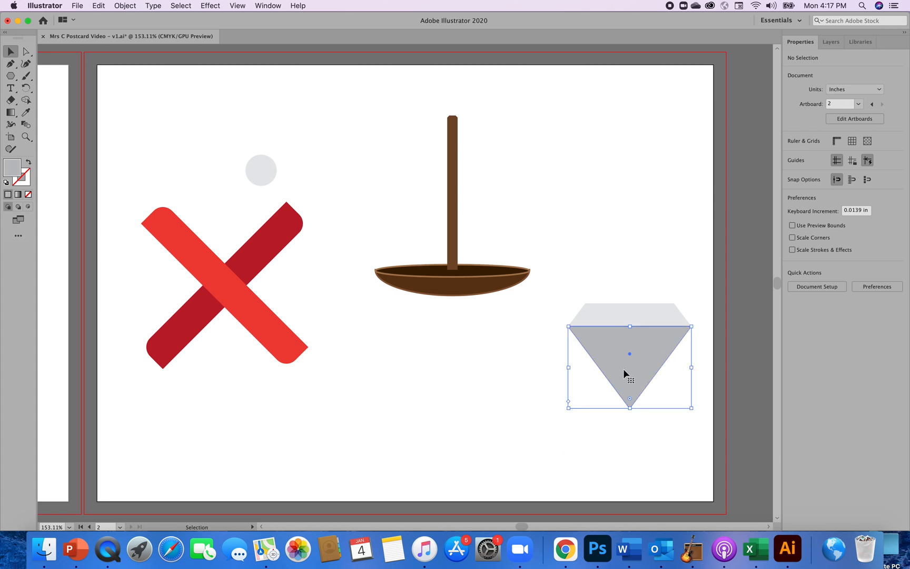
click(127, 6)
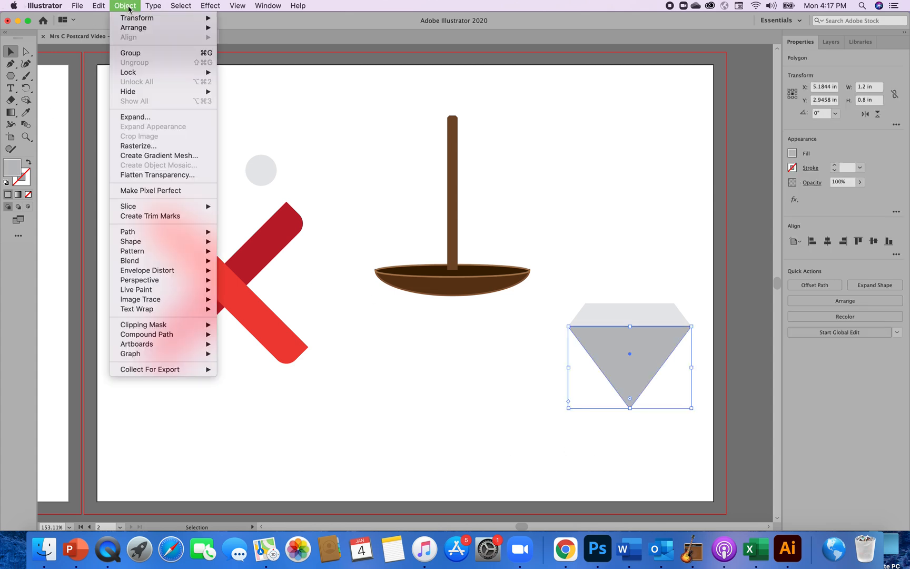
mouse_move(126, 19)
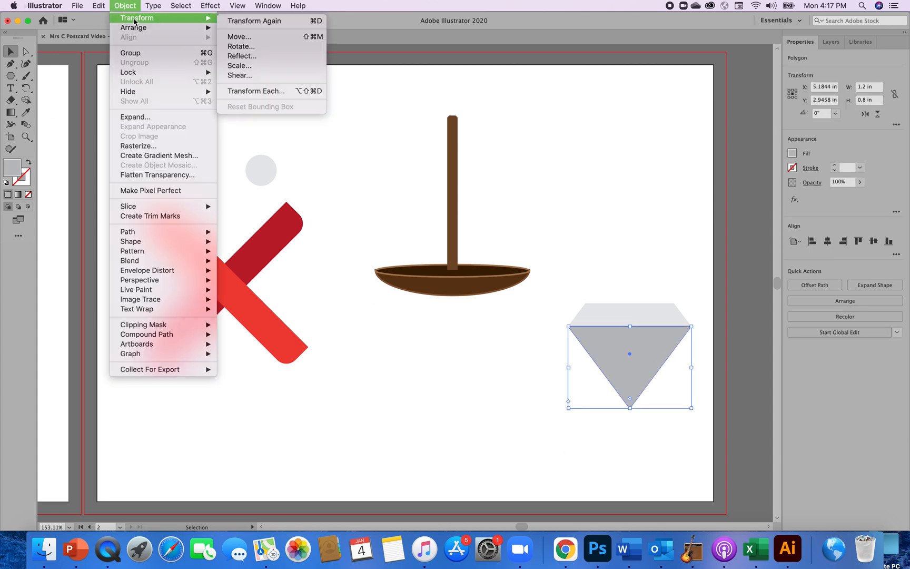
mouse_move(100, 6)
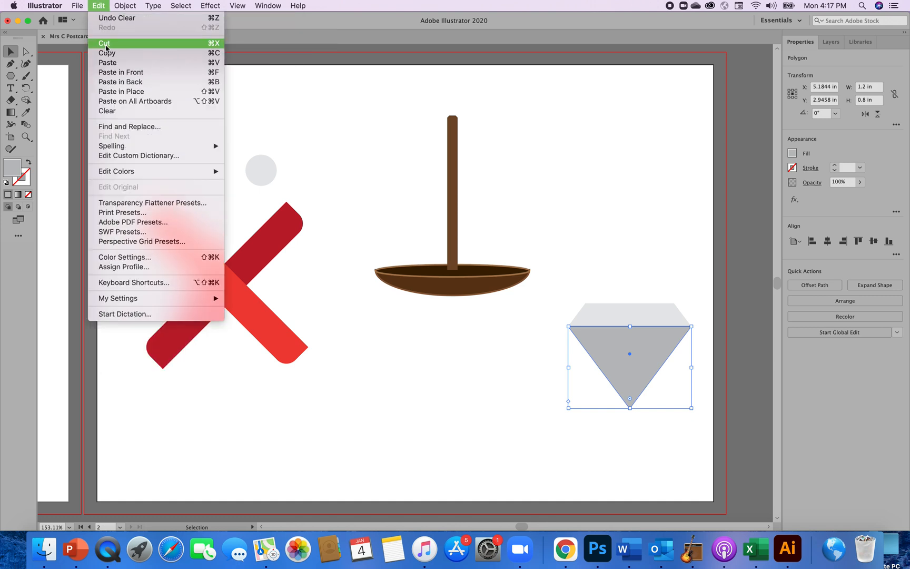
click(109, 53)
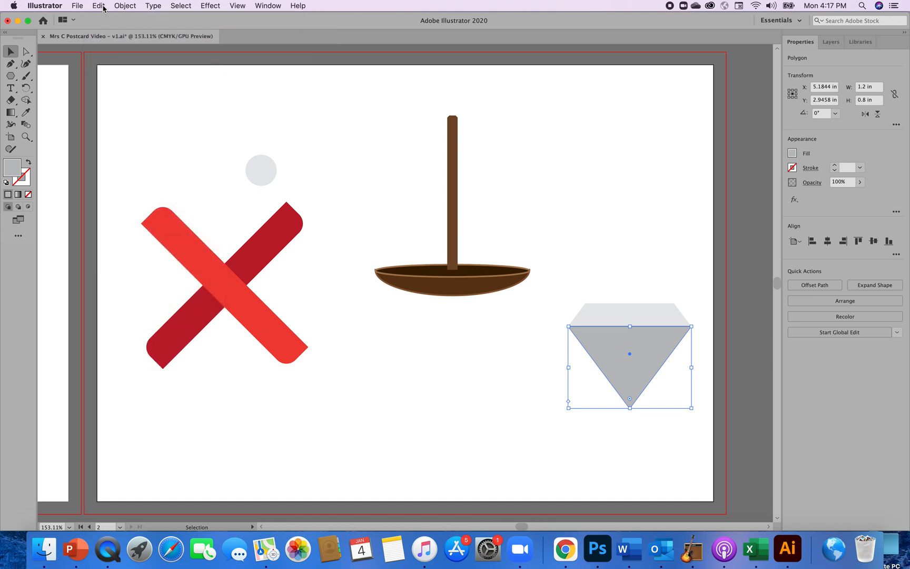
click(104, 7)
click(108, 63)
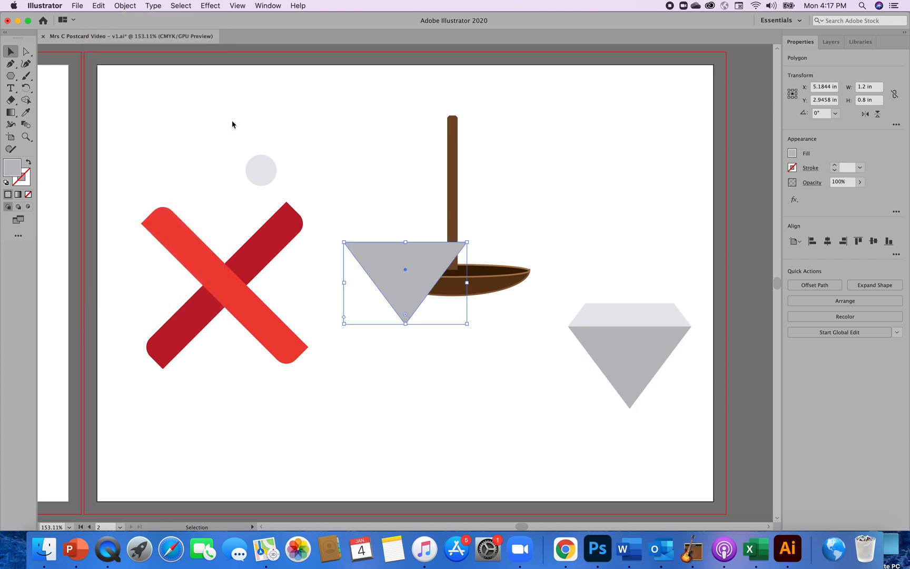
drag(391, 250, 396, 368)
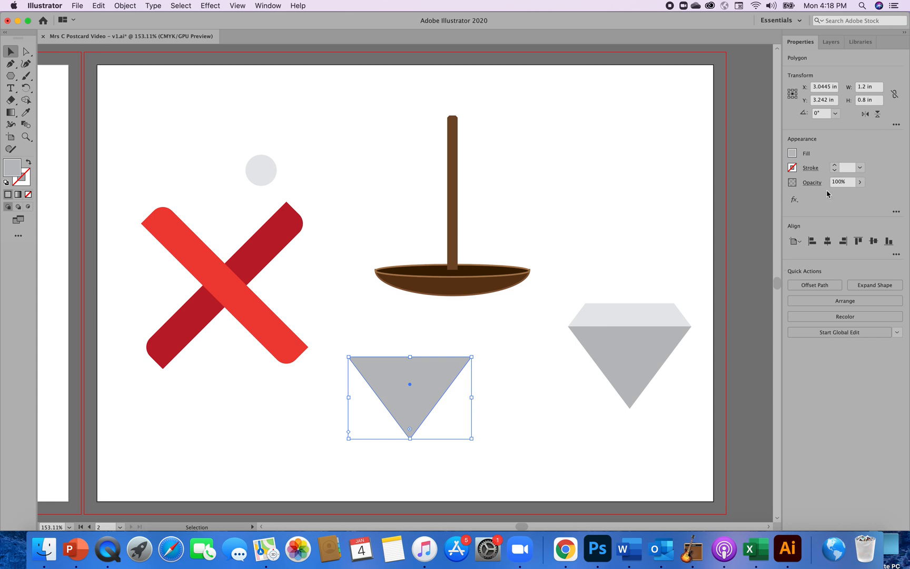
Make the sides of the copied gray triangle equal using its polygon properties.
click(897, 125)
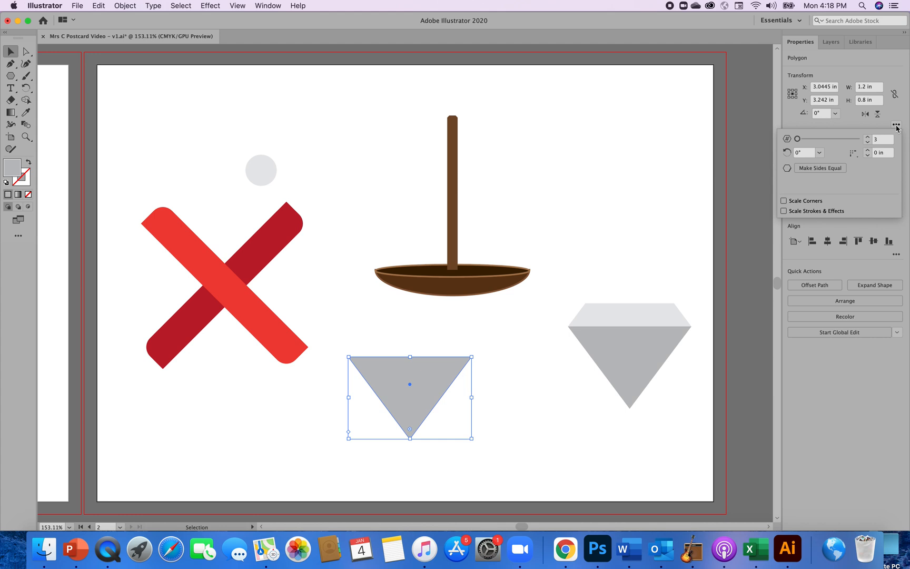
click(831, 169)
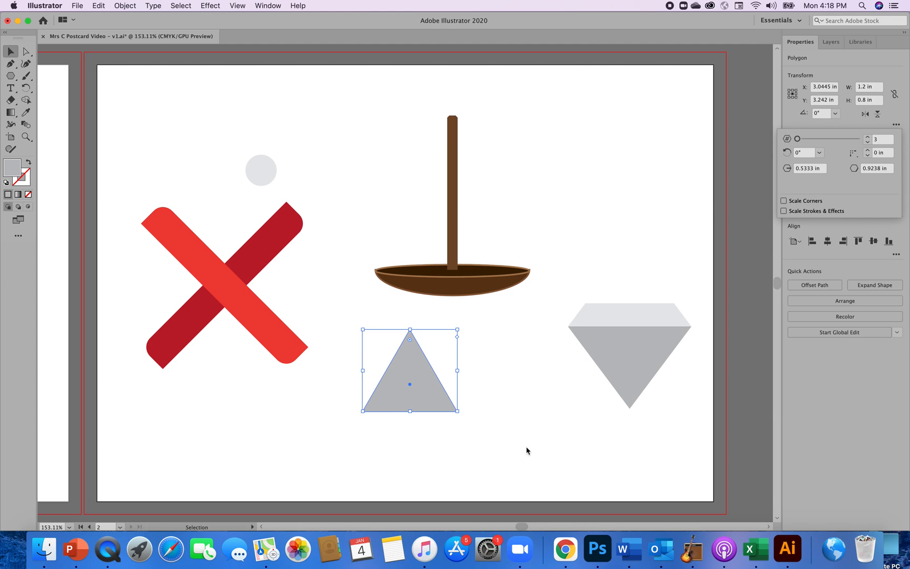
key(Escape)
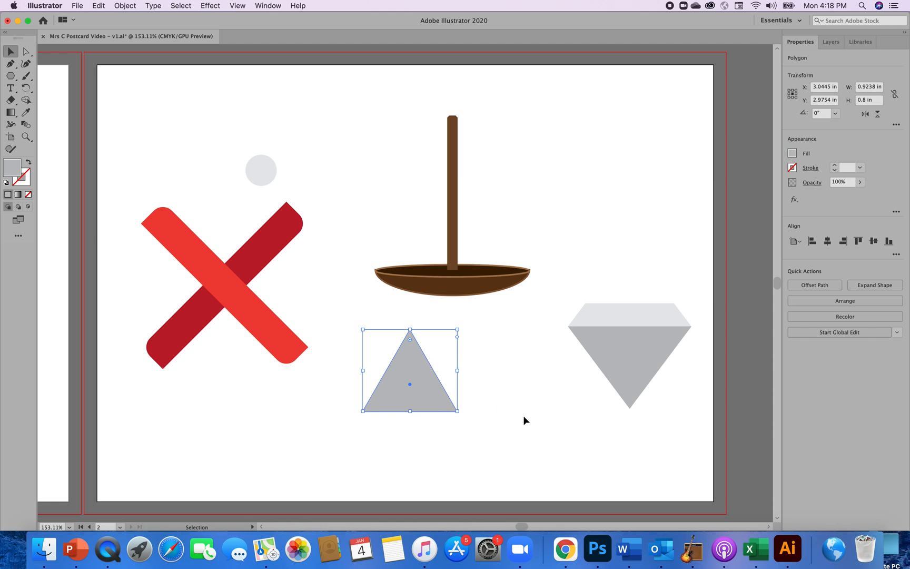
Round only the top corner of the equilateral gray triangle with a radius of 0.05 in.
key(a)
key(super+equal)
key(v)
key(super+equal)
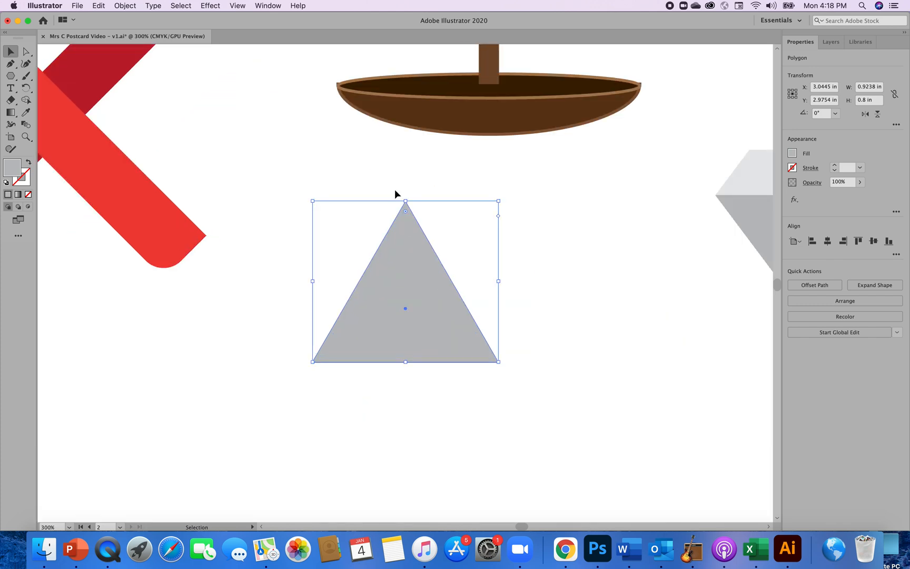
click(25, 52)
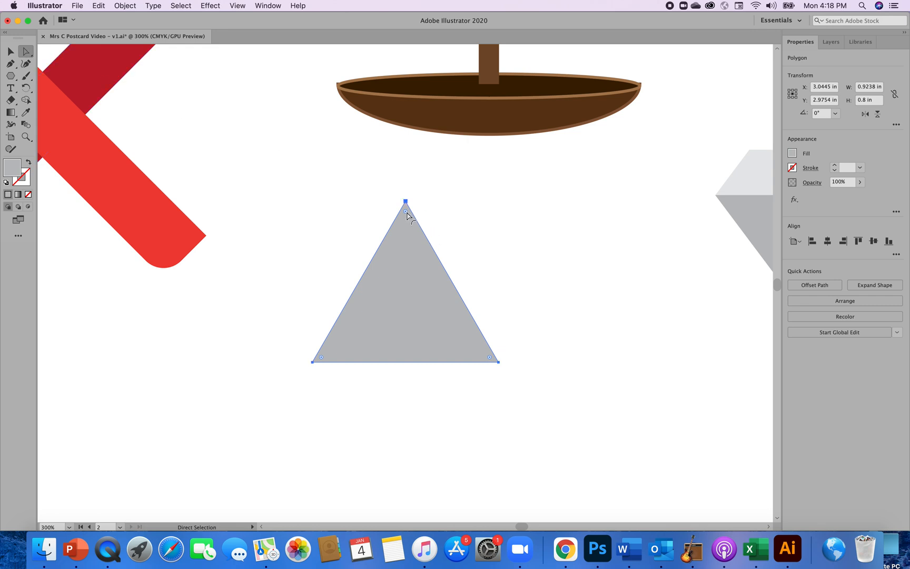
double_click(406, 212)
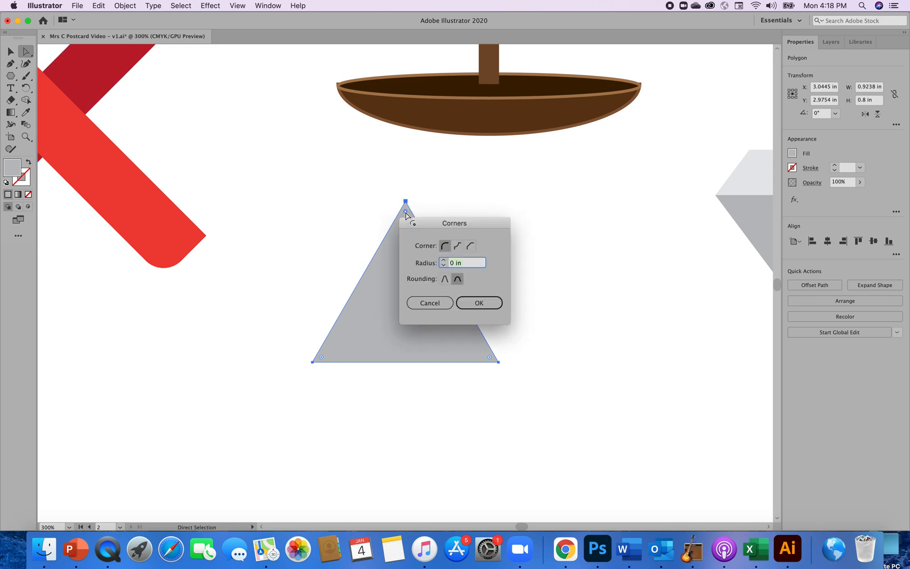
click(444, 260)
drag(457, 224, 577, 230)
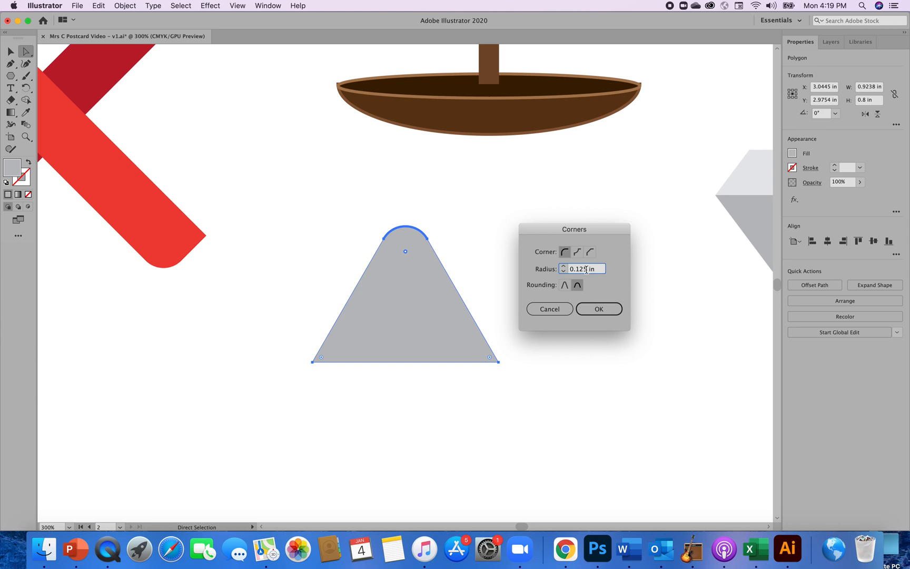
drag(587, 270, 578, 270)
text(05)
click(599, 311)
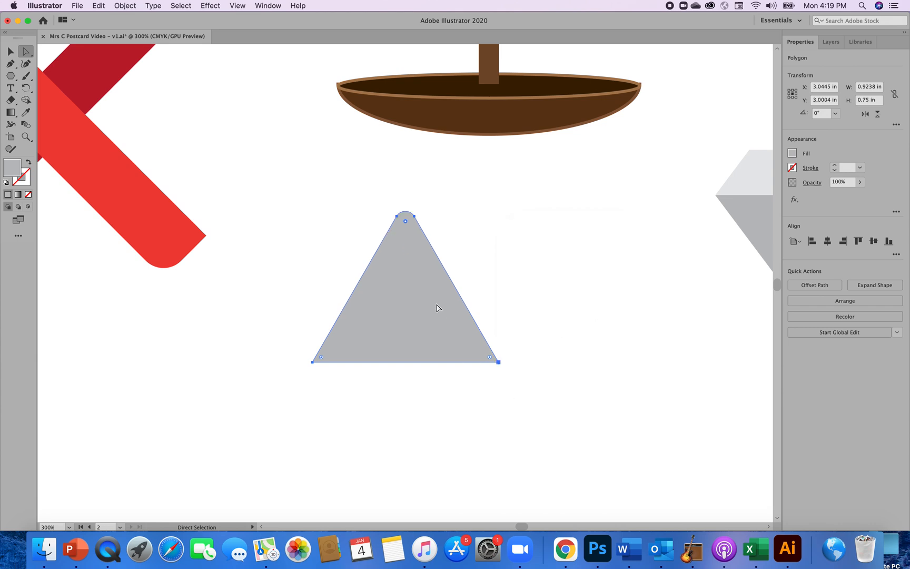
Increase the radius of the gray triangle's top corner to 0.07 in and deselect the shape.
click(896, 125)
double_click(406, 221)
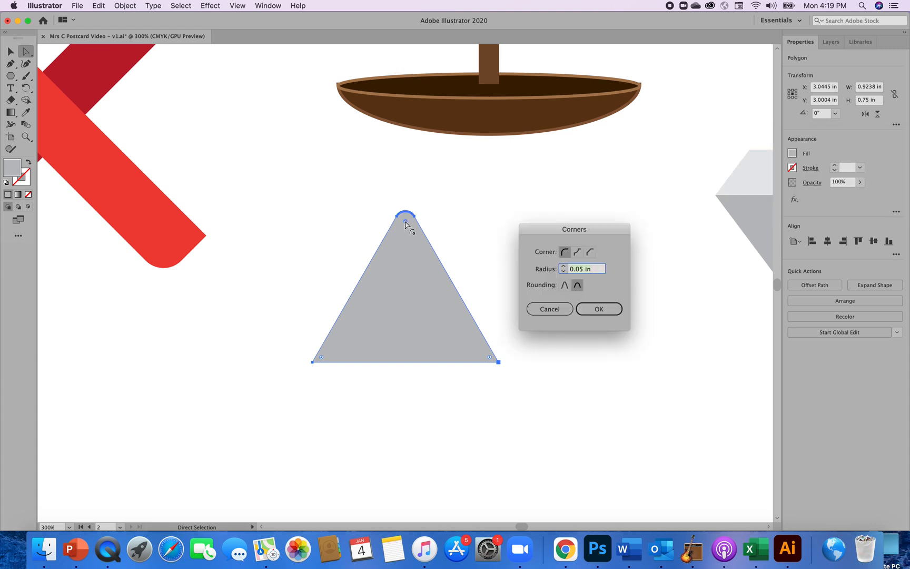
click(583, 271)
key(BackSpace)
text(7)
click(598, 311)
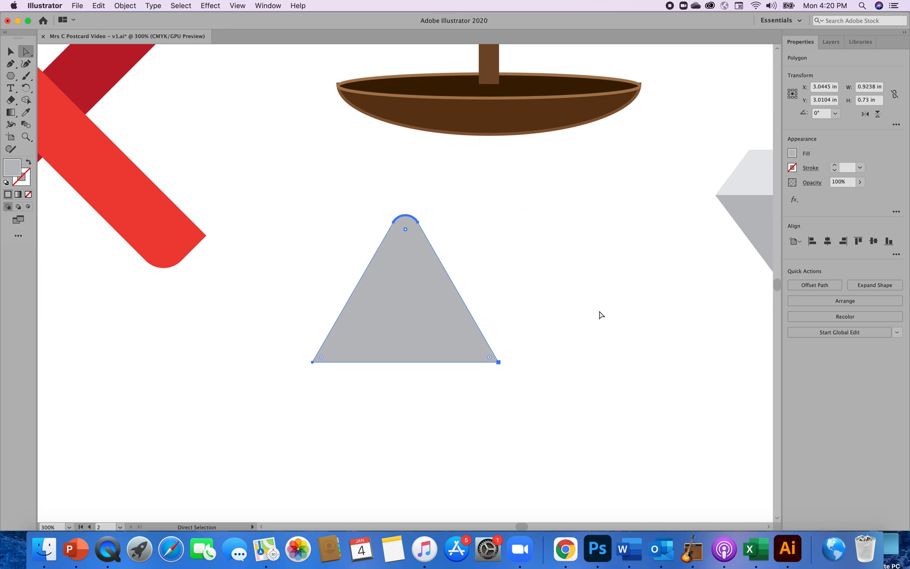
click(567, 399)
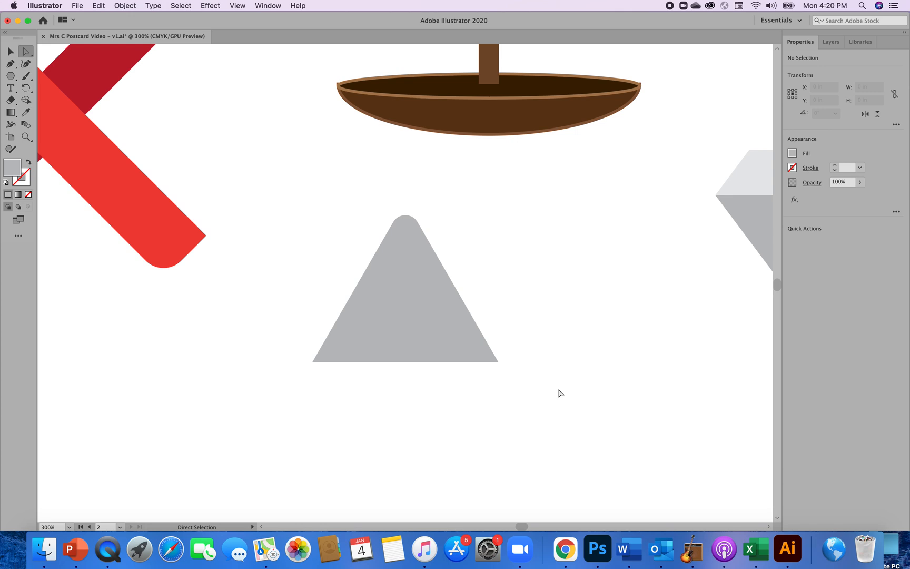
Draw a gray five-pointed star about 0.89 by 0.85 in to the right of the brown bar's upper part.
key(super)
key(super+minus)
key(super+minus)
key(super+minus)
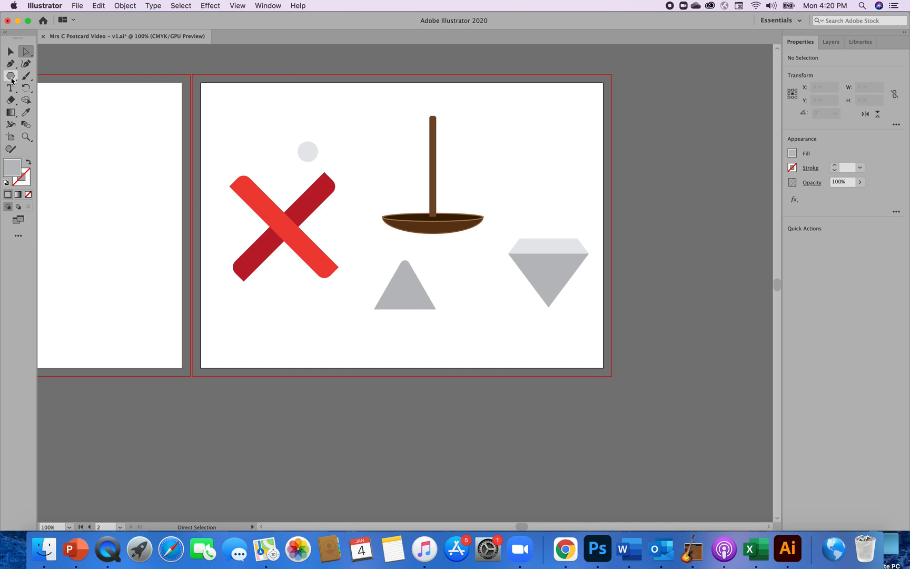
drag(11, 82, 36, 116)
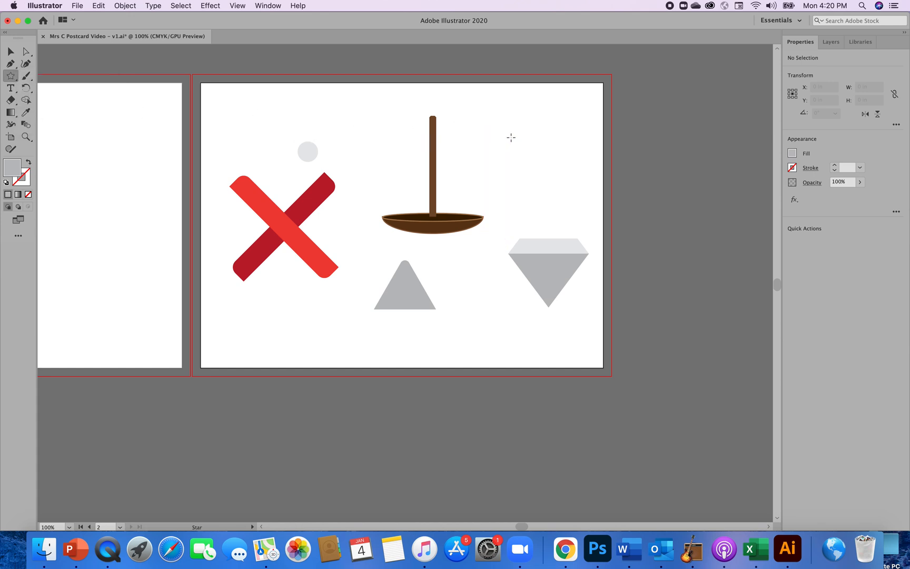
drag(511, 137, 529, 158)
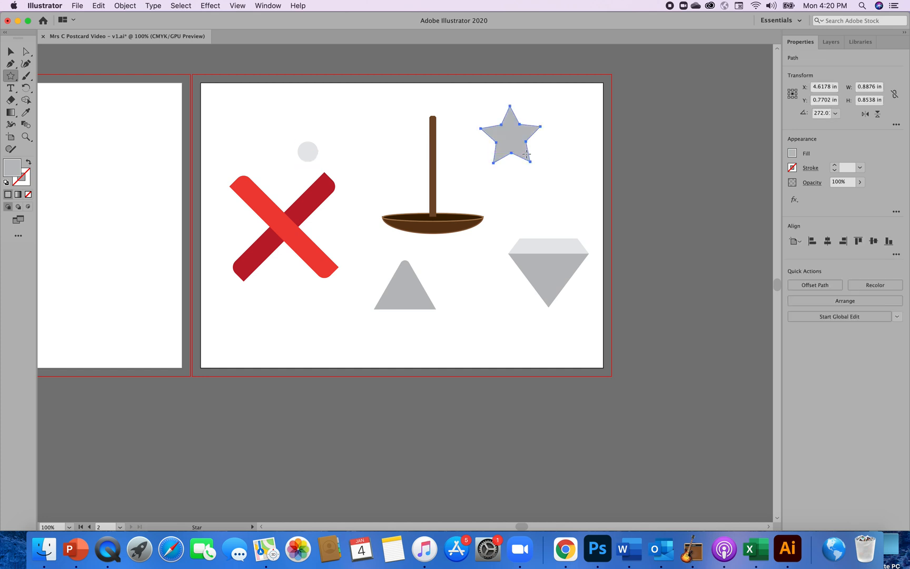
Create a six-pointed star with a Radius 1 of 0.7 in, centered over the lower right of the five-pointed star.
click(526, 153)
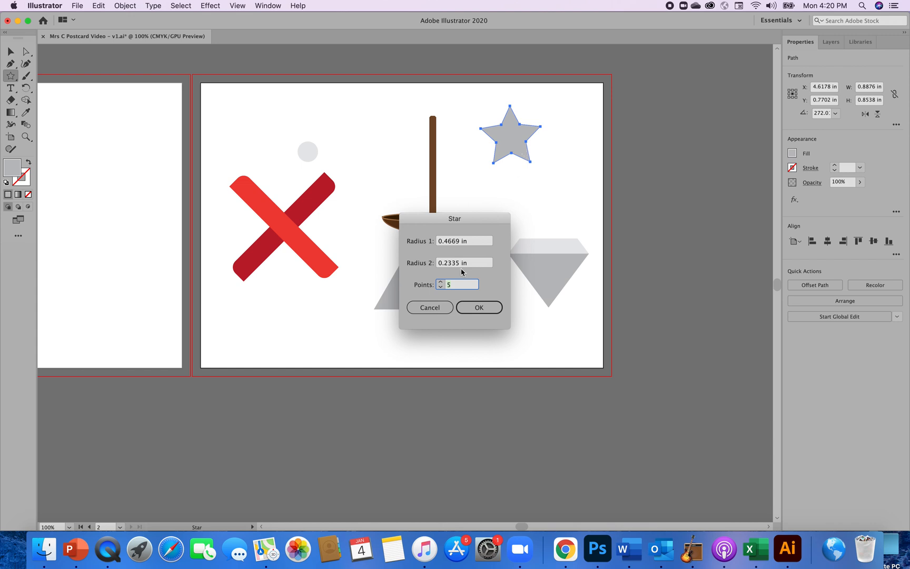
click(441, 282)
click(460, 245)
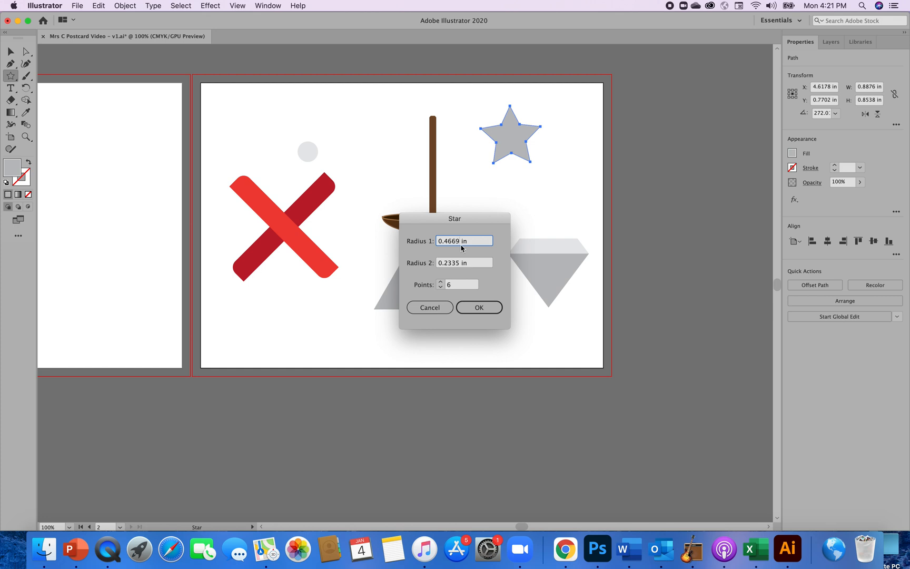
key(BackSpace)
key(BackSpace)
key(BackSpace)
key(BackSpace)
text(7)
click(478, 308)
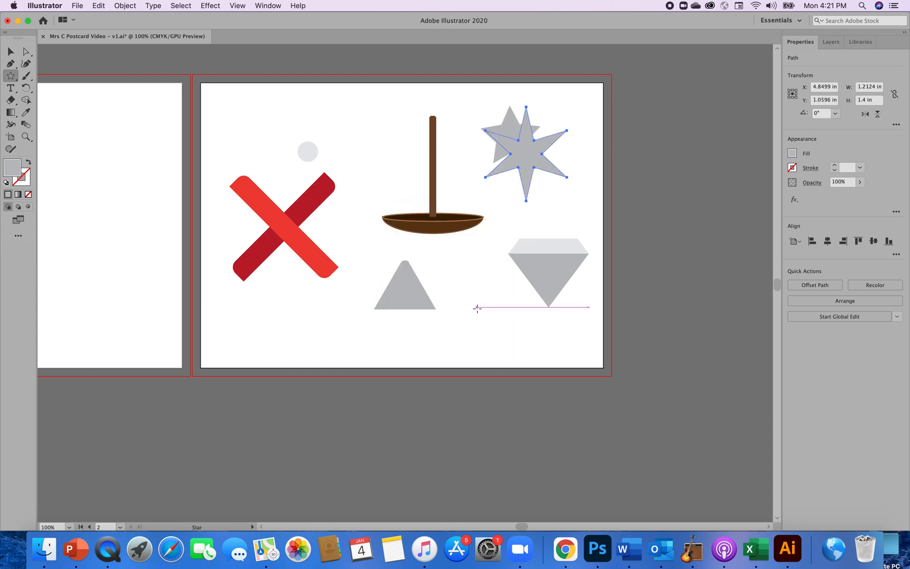
Delete the five-pointed star and place the six-pointed star in the empty area above the gem.
click(8, 55)
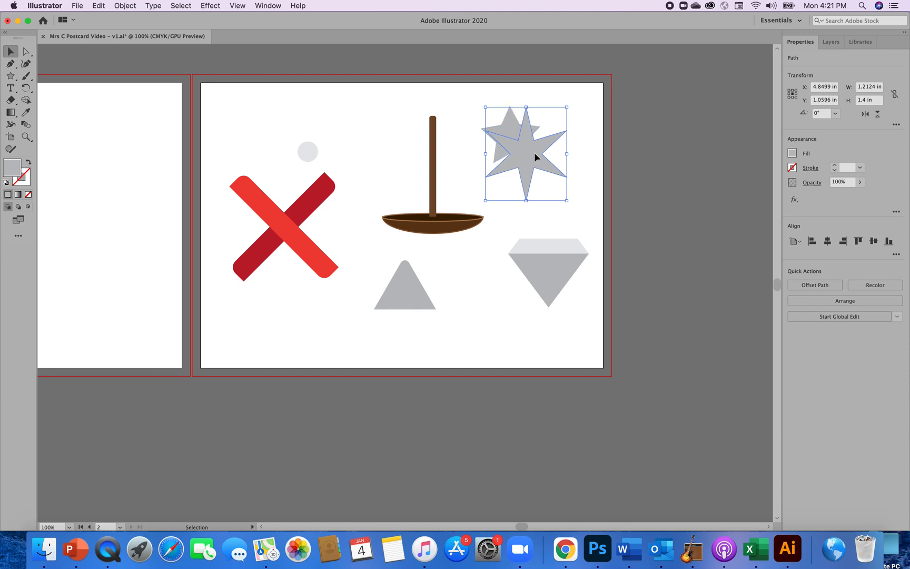
drag(535, 157, 387, 166)
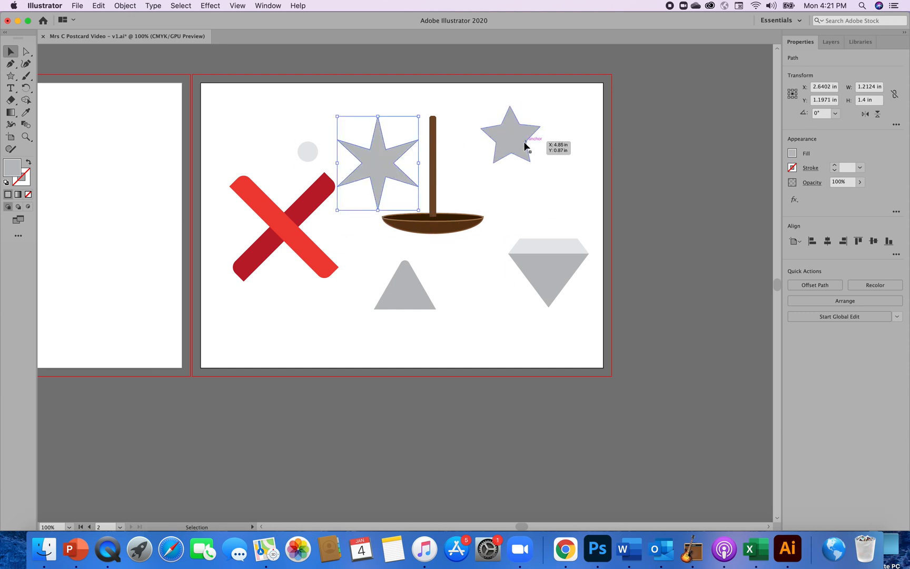
click(524, 144)
key(Delete)
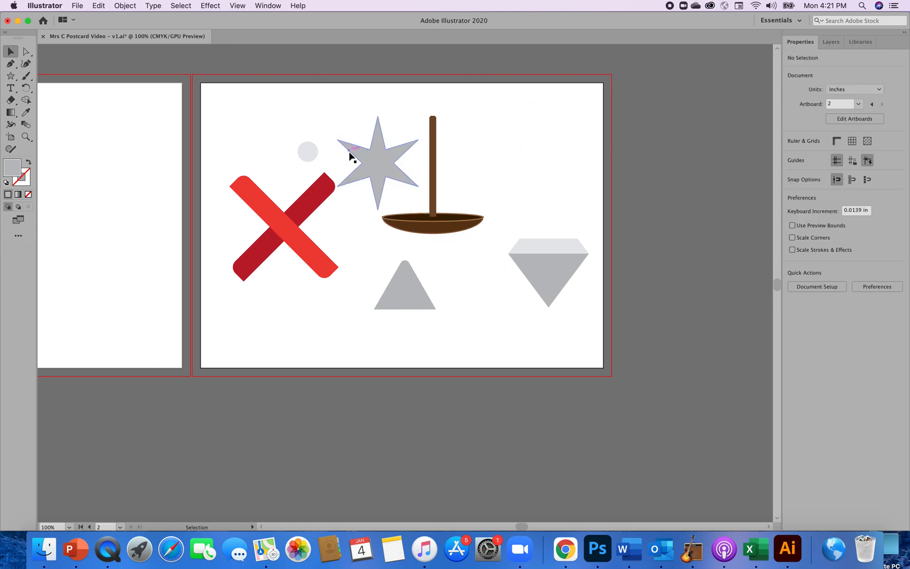
drag(372, 167, 517, 161)
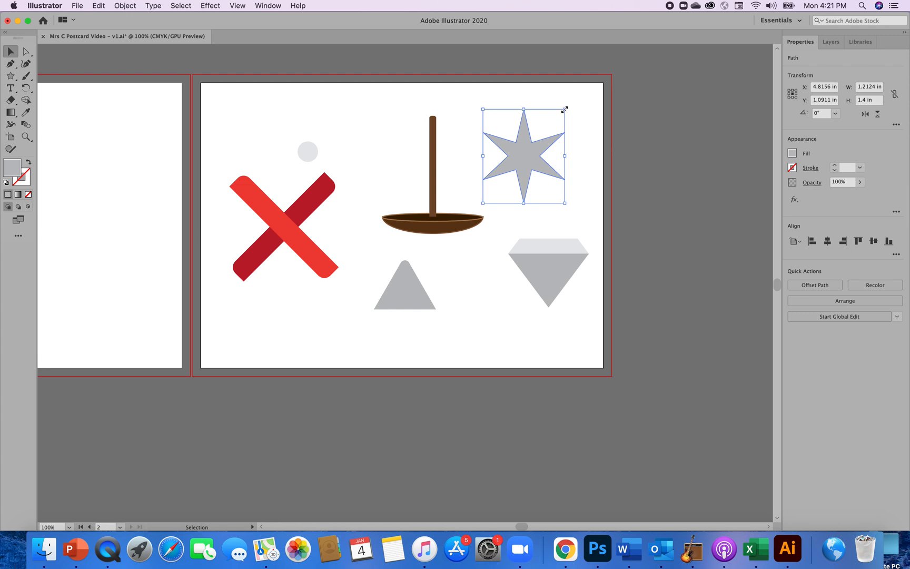
Scale the six-pointed star down proportionally to about 0.4 by 0.46 in.
key(shift)
mouse_move(565, 109)
mouse_down()
mouse_move(560, 126)
mouse_move(574, 117)
mouse_up()
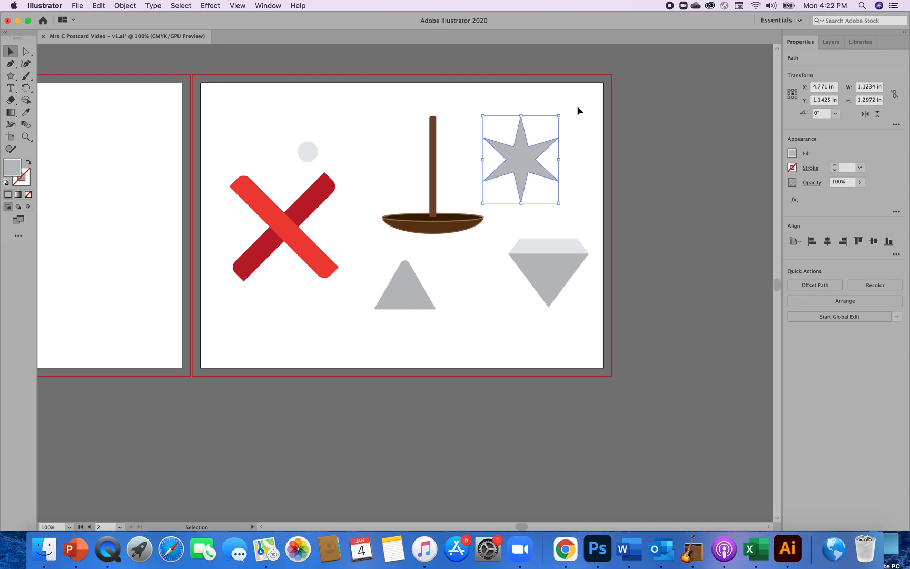
key(shift)
drag(560, 119, 523, 174)
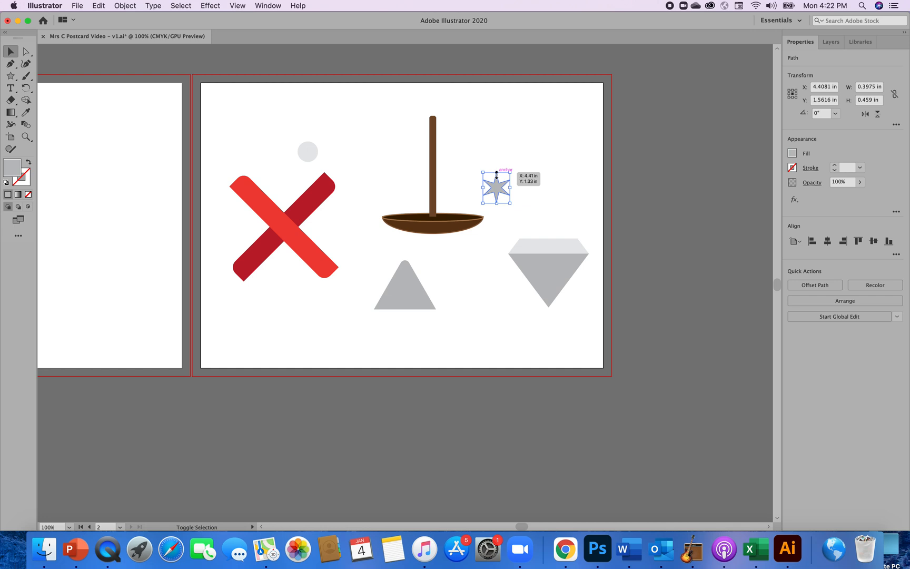
Set the star's width and height both to 0.4 in and deselect it.
click(877, 90)
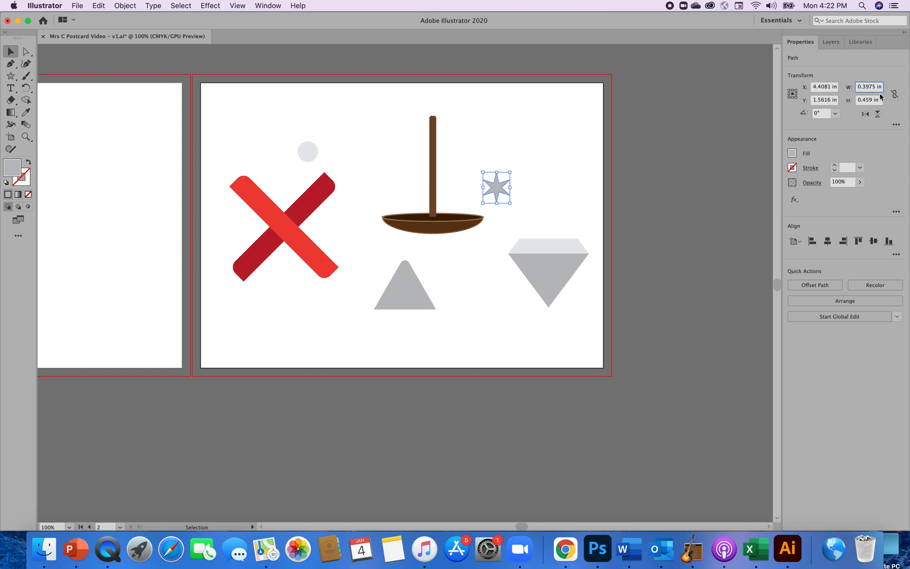
key(BackSpace)
key(BackSpace)
key(BackSpace)
key(BackSpace)
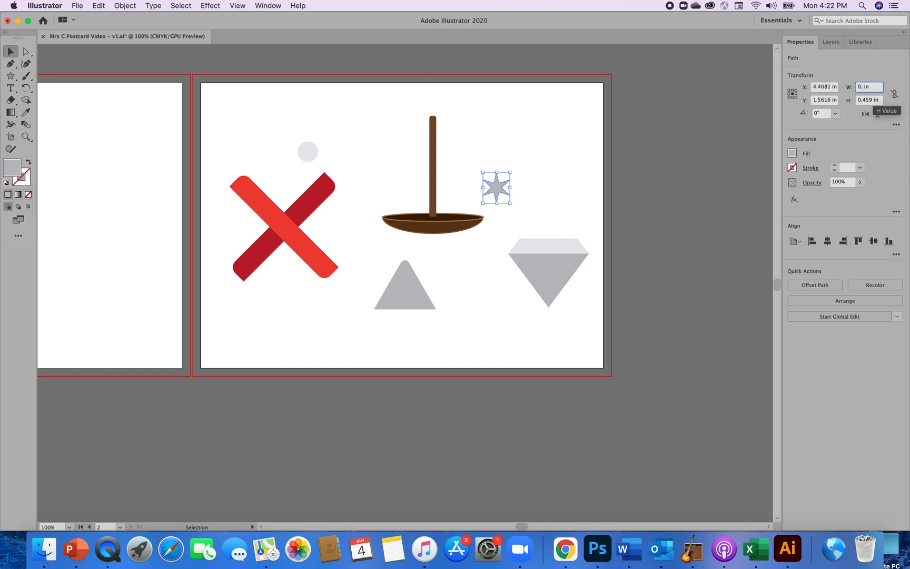
text(4)
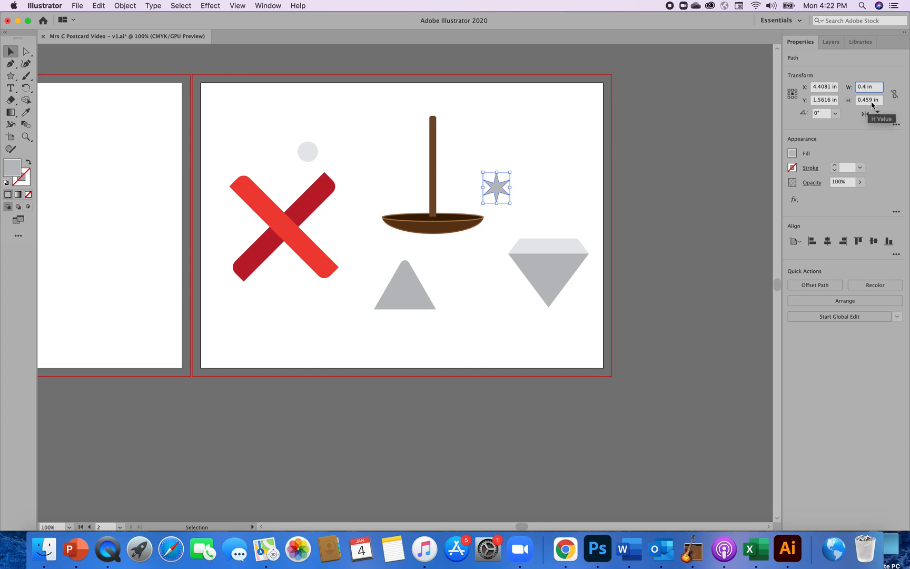
click(876, 101)
key(BackSpace)
key(BackSpace)
key(BackSpace)
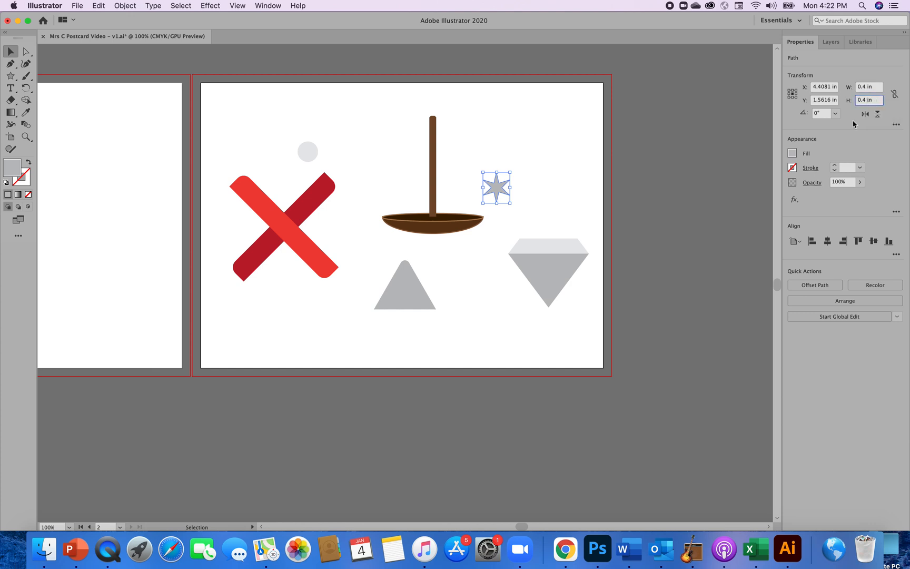
click(586, 183)
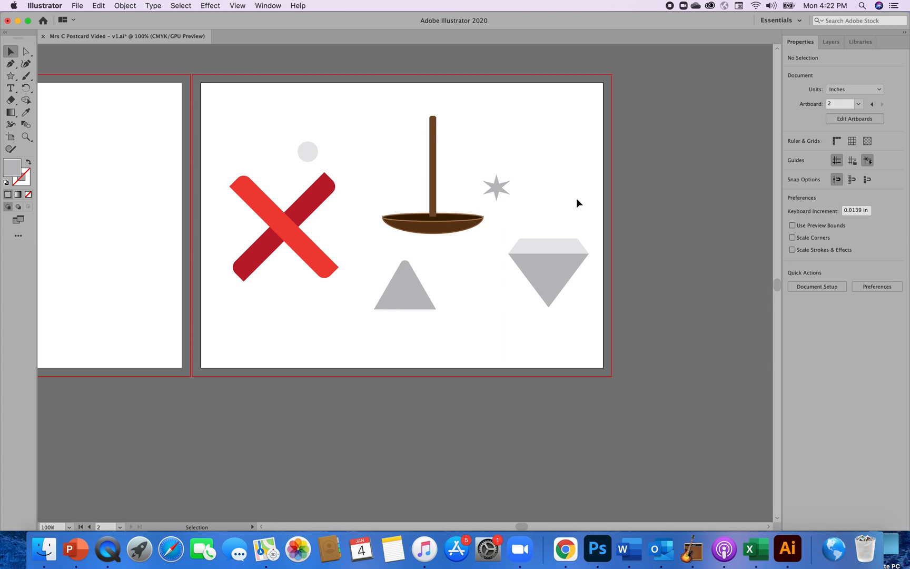
Change the six-pointed star's fill to white.
click(497, 188)
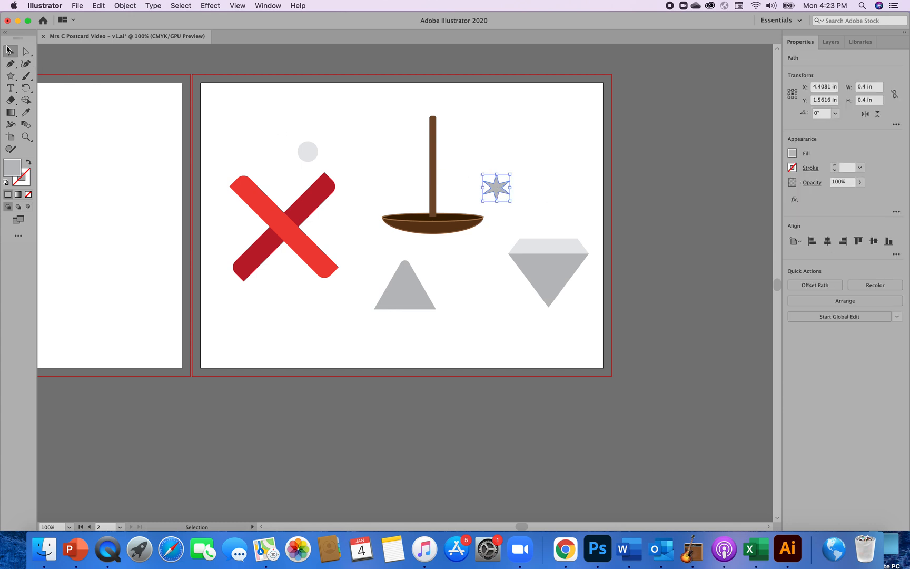
click(792, 154)
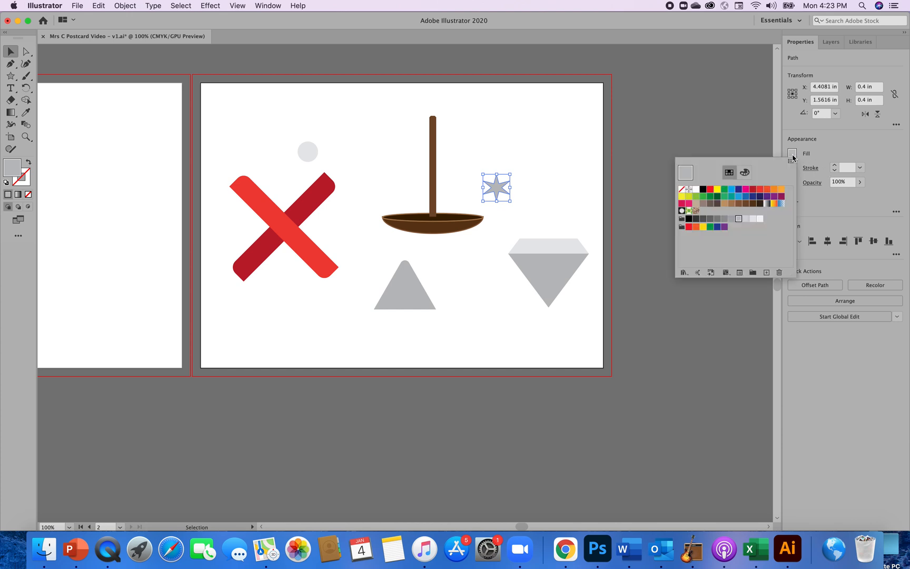
click(696, 189)
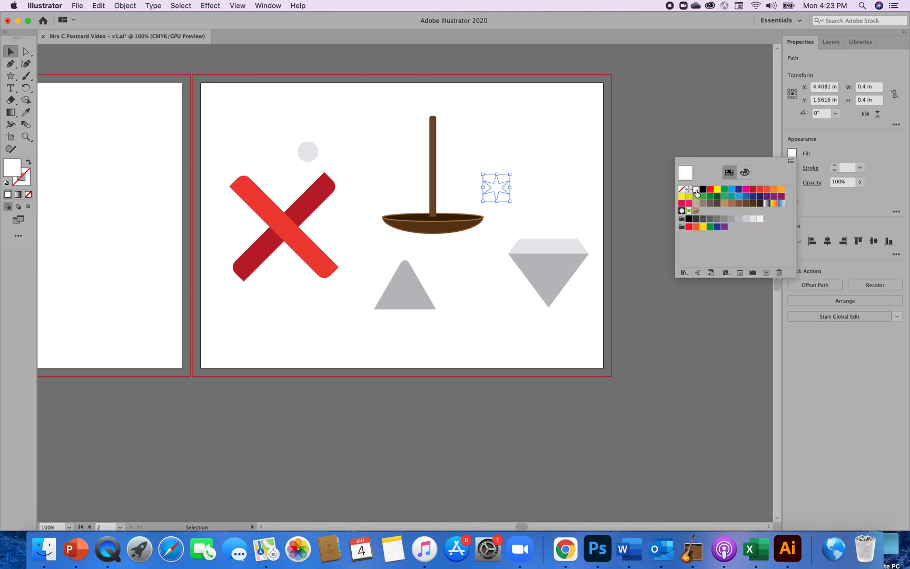
click(549, 201)
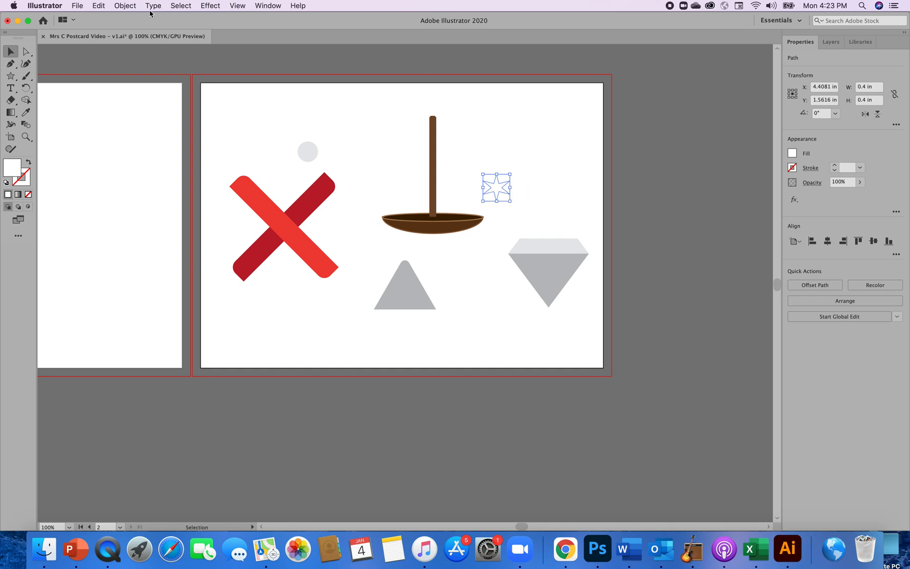
Copy the white star and paste a duplicate of it.
click(123, 7)
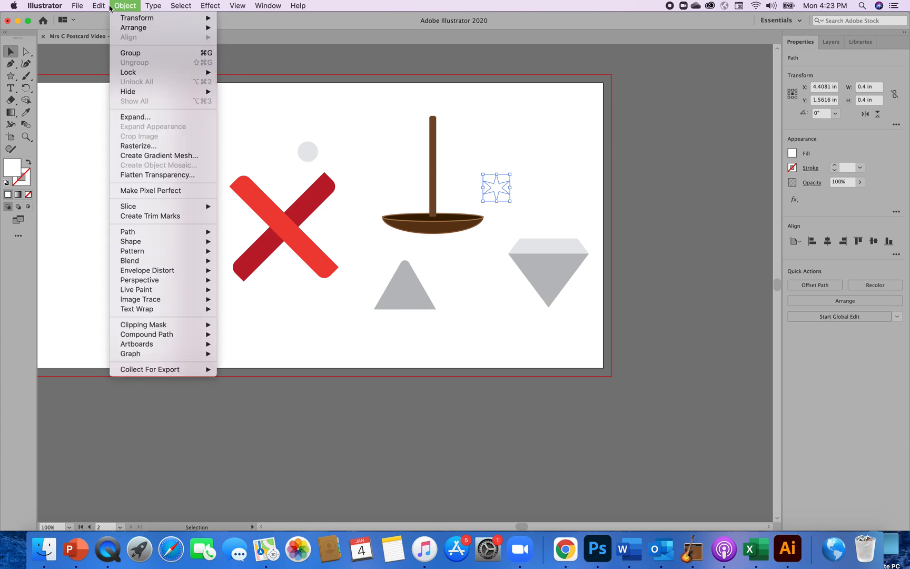
mouse_move(102, 7)
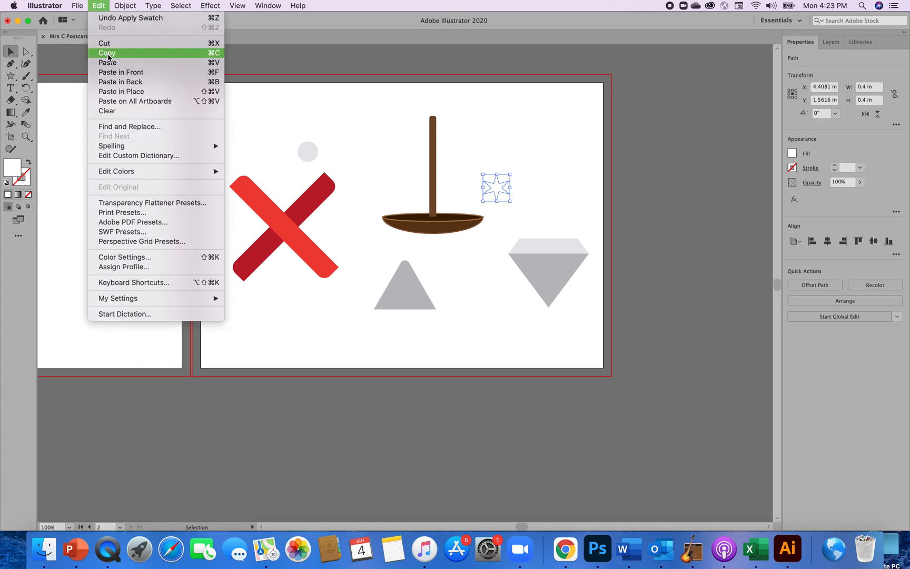
click(108, 55)
click(99, 8)
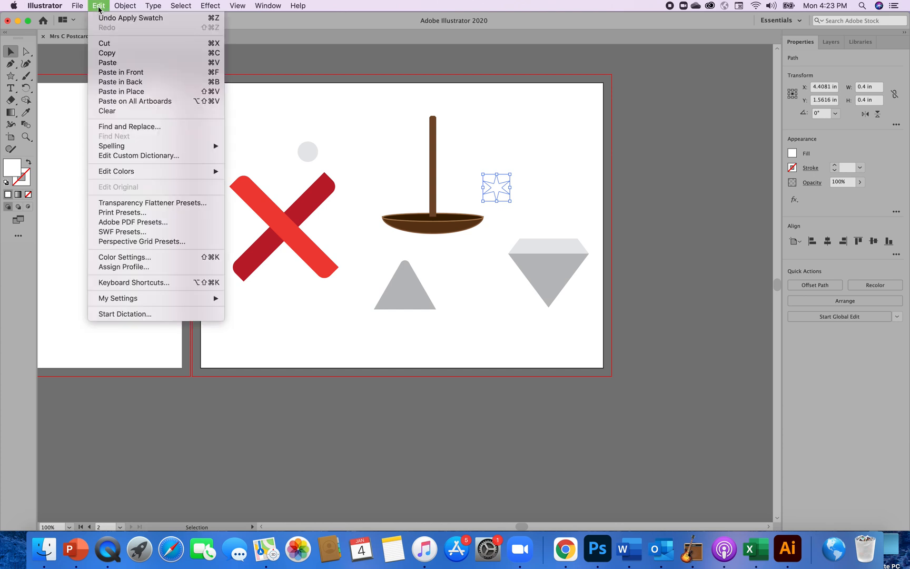
click(113, 63)
click(411, 284)
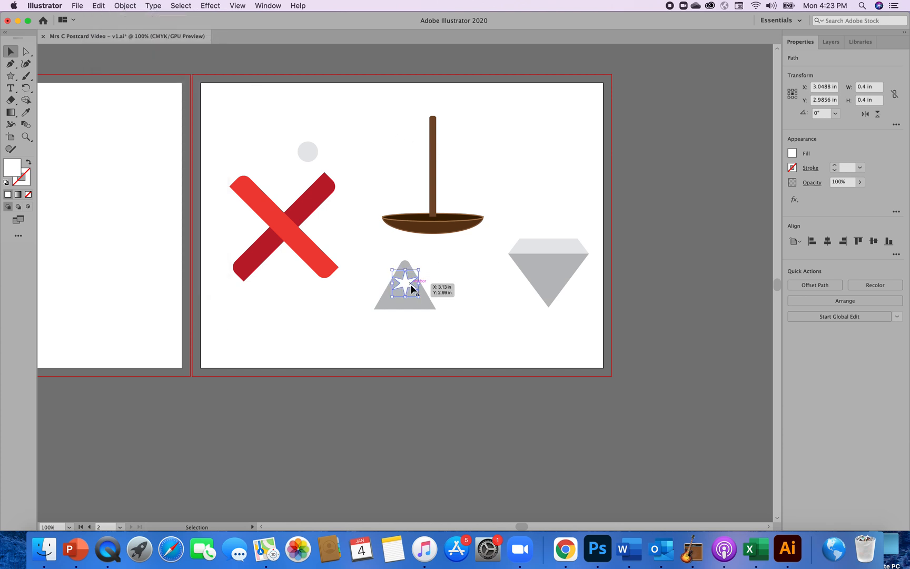
Shrink the original white star beside the brown bar proportionally to about 0.24 in wide and high.
drag(410, 284, 502, 188)
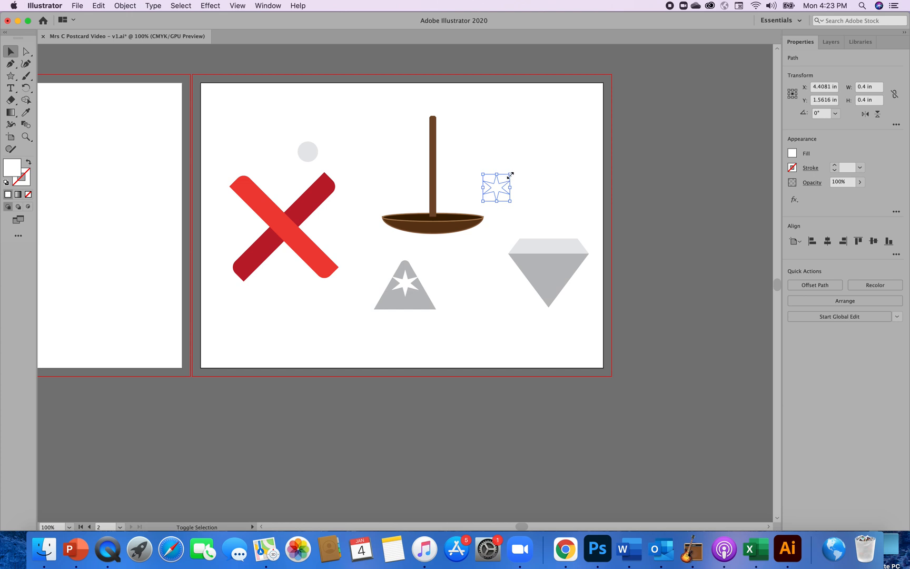
drag(511, 175, 503, 182)
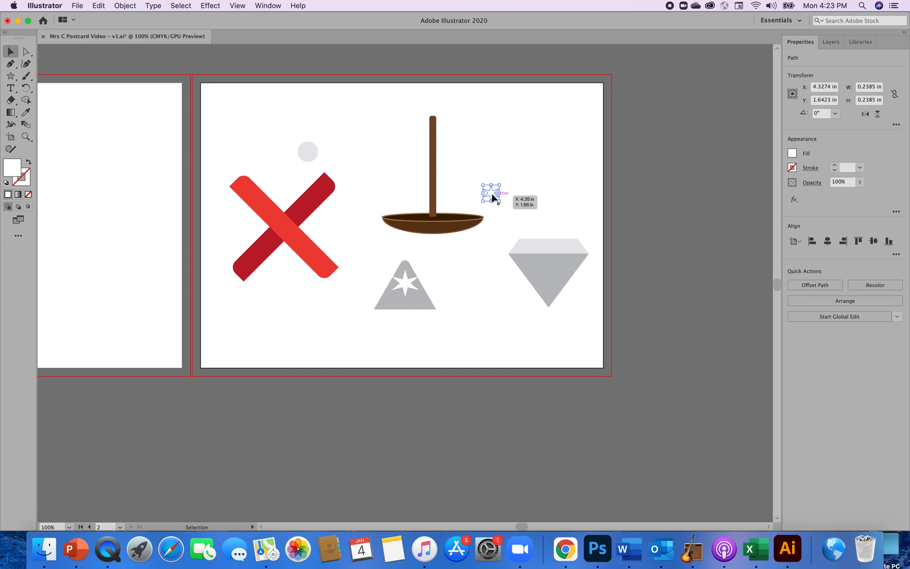
drag(493, 197, 404, 288)
Move the larger white star from the triangle onto the gem's upper-left corner and rotate it slightly counterclockwise.
drag(405, 285, 529, 250)
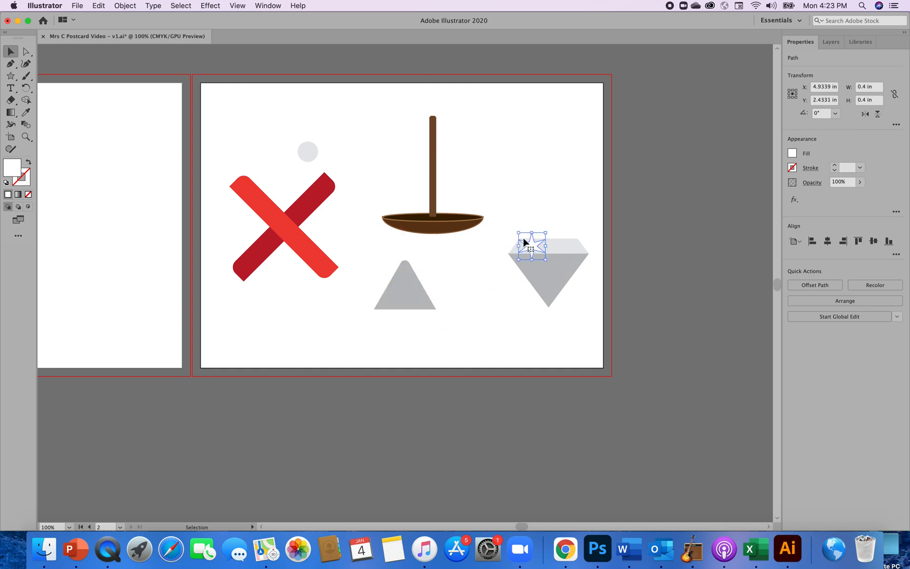
click(516, 230)
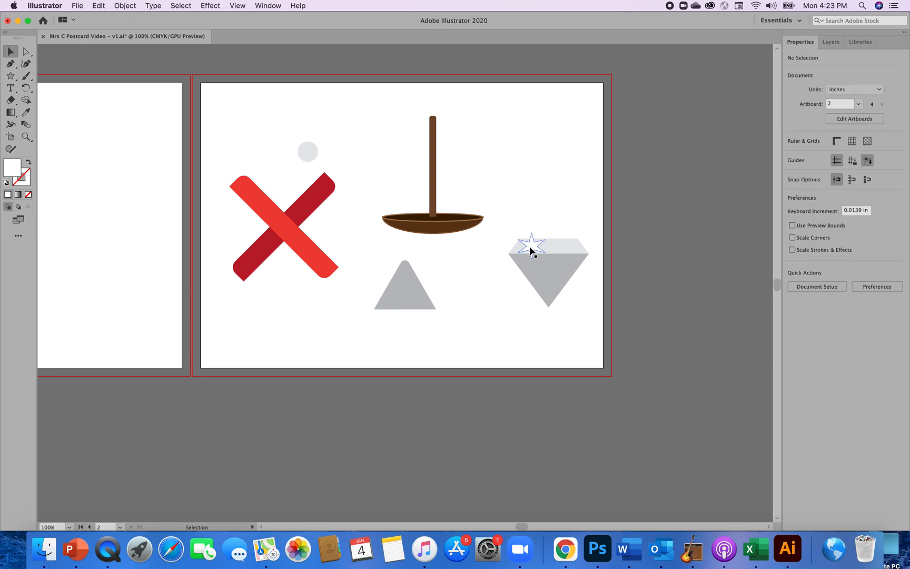
click(530, 248)
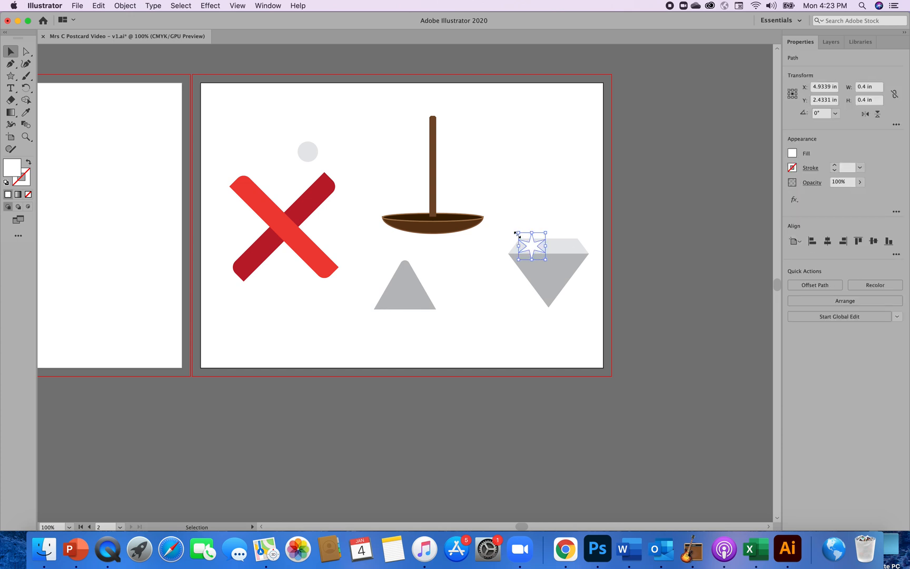
drag(515, 232, 512, 237)
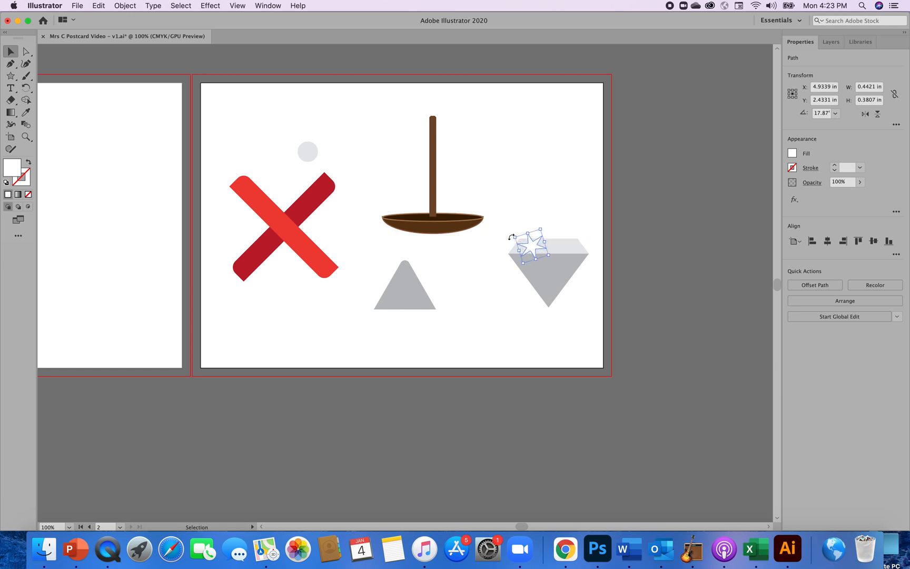
click(506, 208)
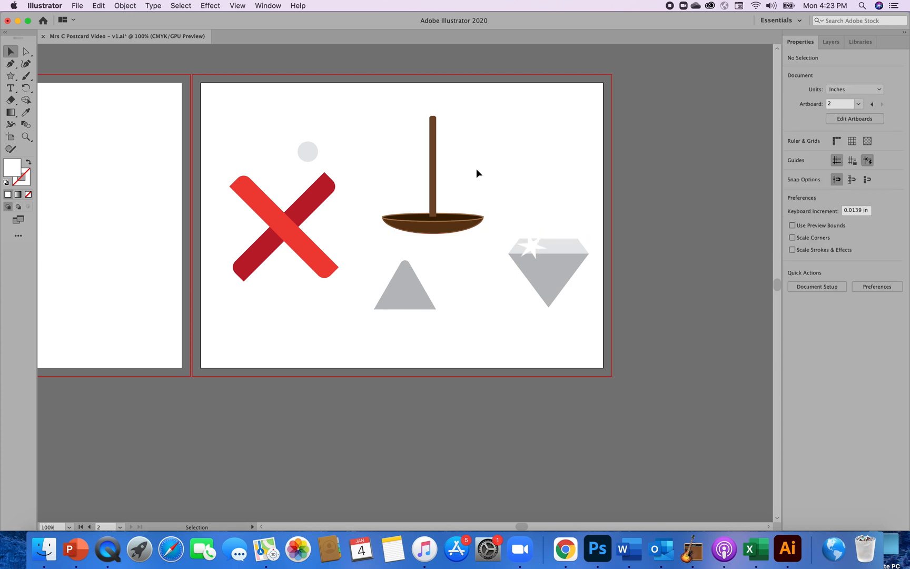
Move the small white star onto the right part of the gem's light top and rotate it about 10° clockwise.
drag(467, 141, 552, 187)
drag(438, 252, 488, 308)
drag(457, 99, 588, 203)
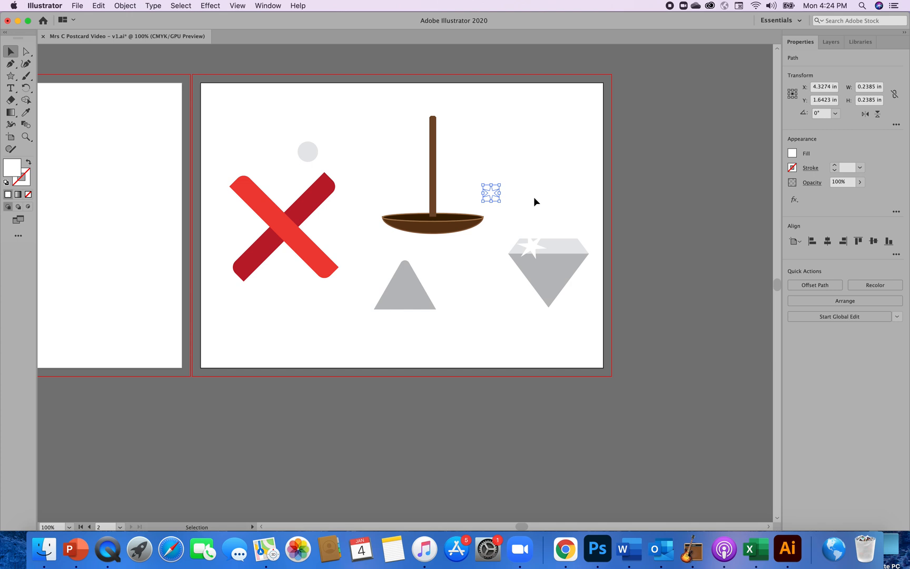
drag(374, 101, 565, 282)
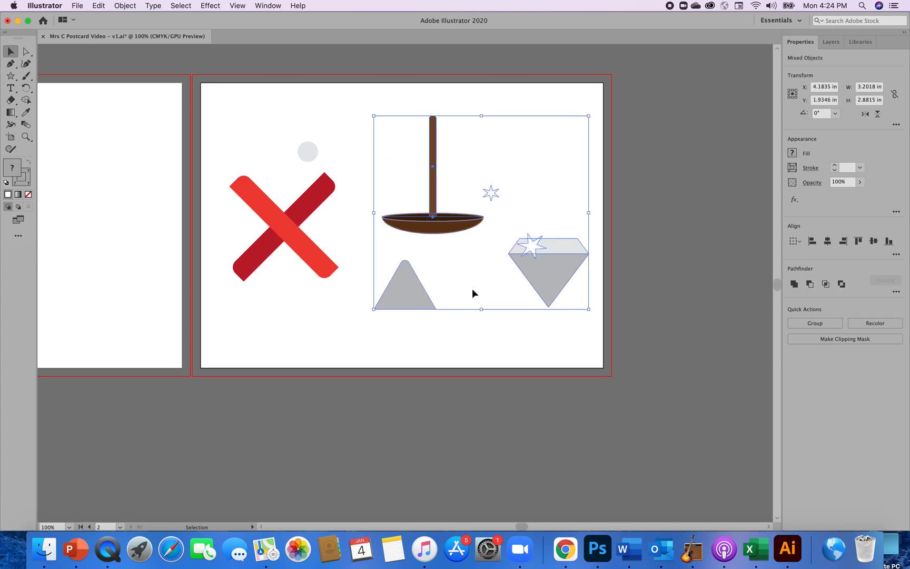
click(483, 331)
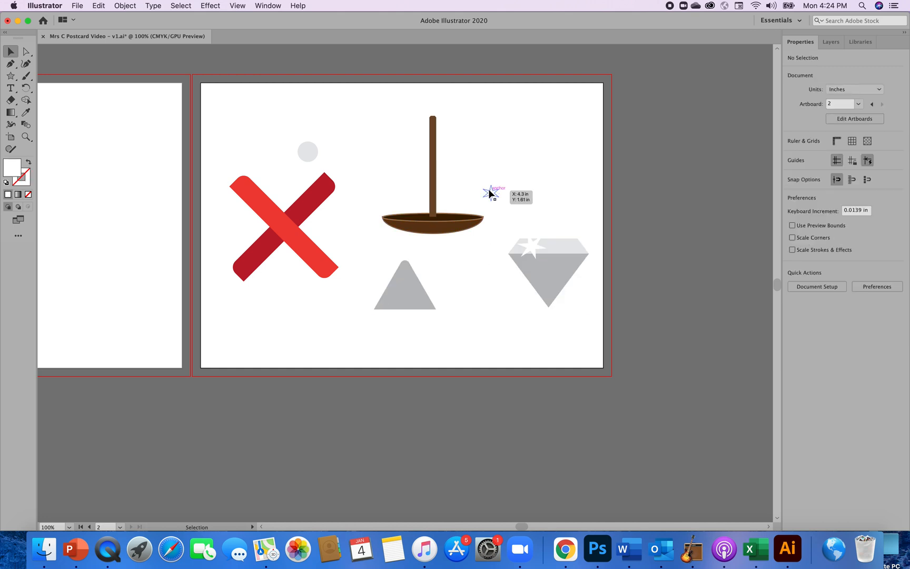
drag(496, 198, 578, 235)
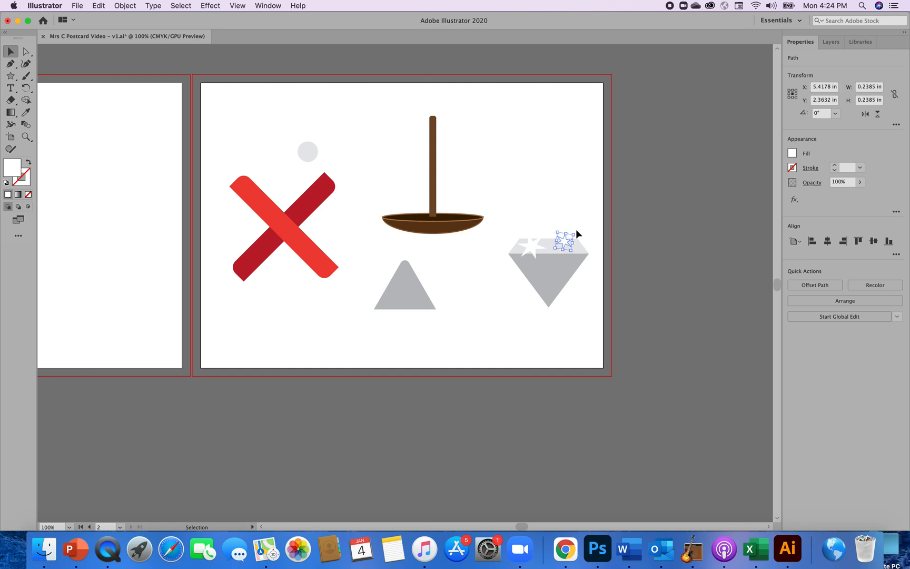
click(569, 188)
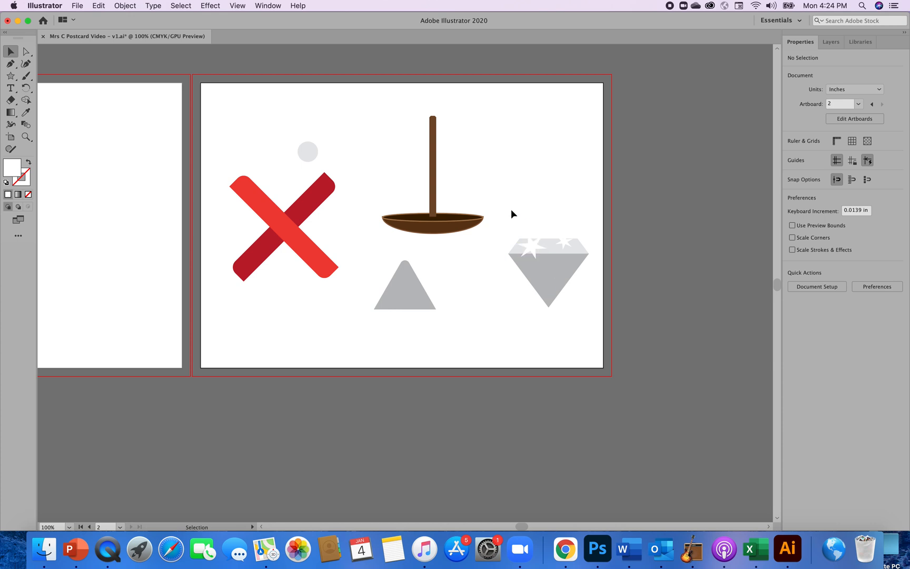
Group the gem's shapes and both white stars into one object.
drag(505, 206, 586, 314)
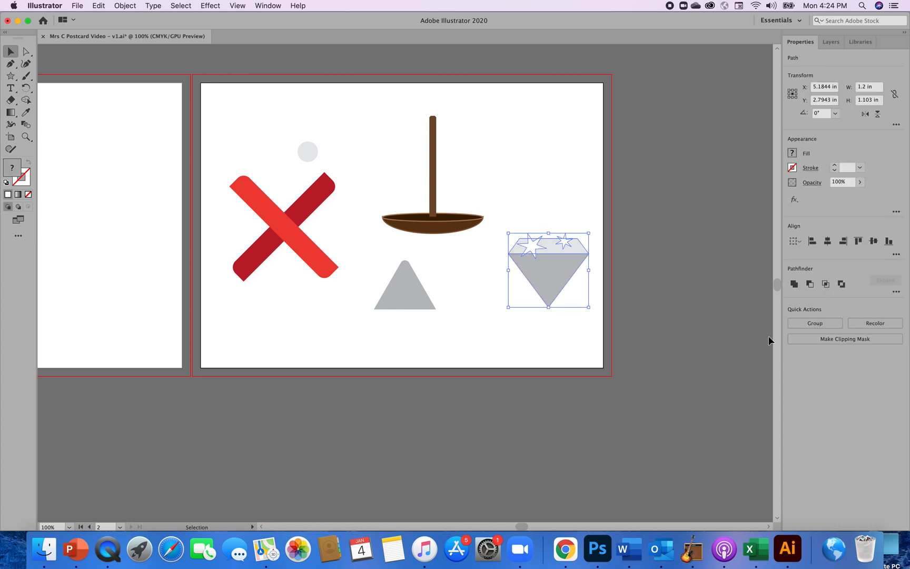
click(815, 323)
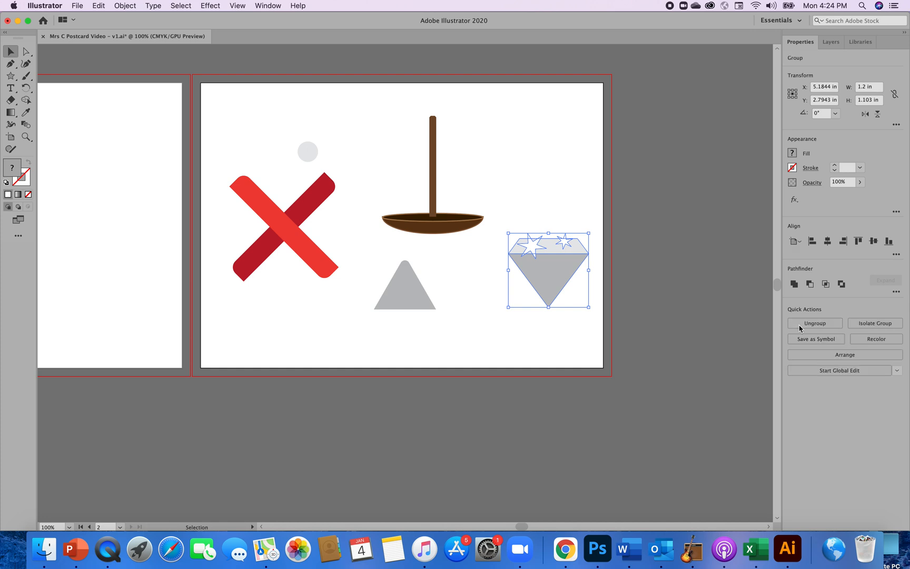
click(585, 336)
Shift the bar-and-bowl group slightly up and right, and move the gem and triangle down and left toward the artboard's lower edge.
mouse_move(433, 227)
mouse_down()
mouse_move(506, 216)
mouse_move(436, 222)
mouse_up()
drag(544, 282, 521, 326)
drag(417, 298, 392, 315)
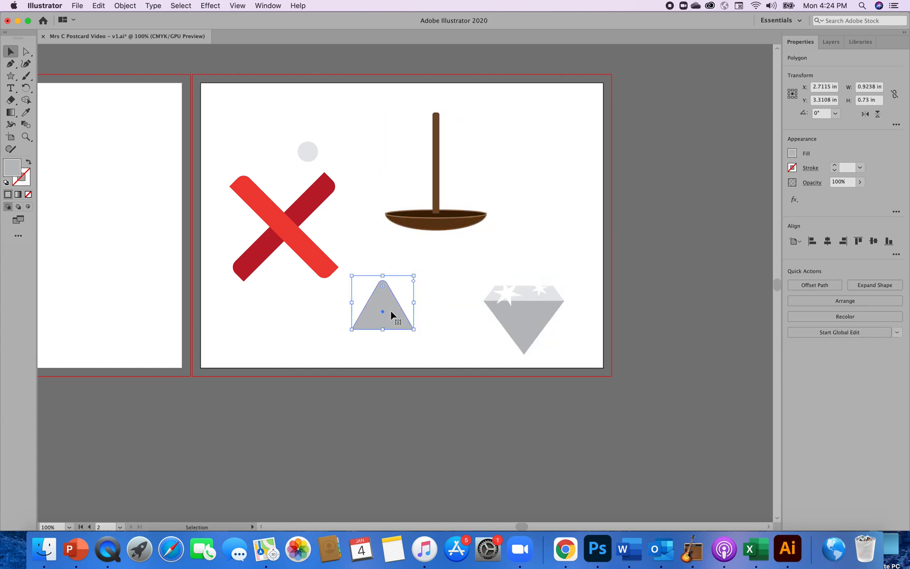
Move the pale circle to about X 1.75 in, Y 0.72 in and the red X below it to about X 1.28 in, Y 2.19 in.
drag(301, 247, 280, 261)
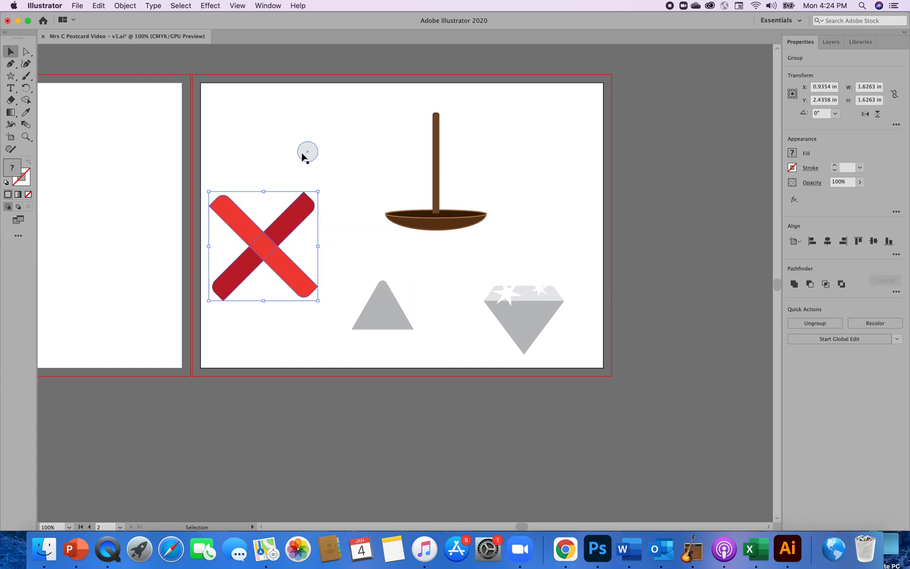
drag(304, 156, 307, 136)
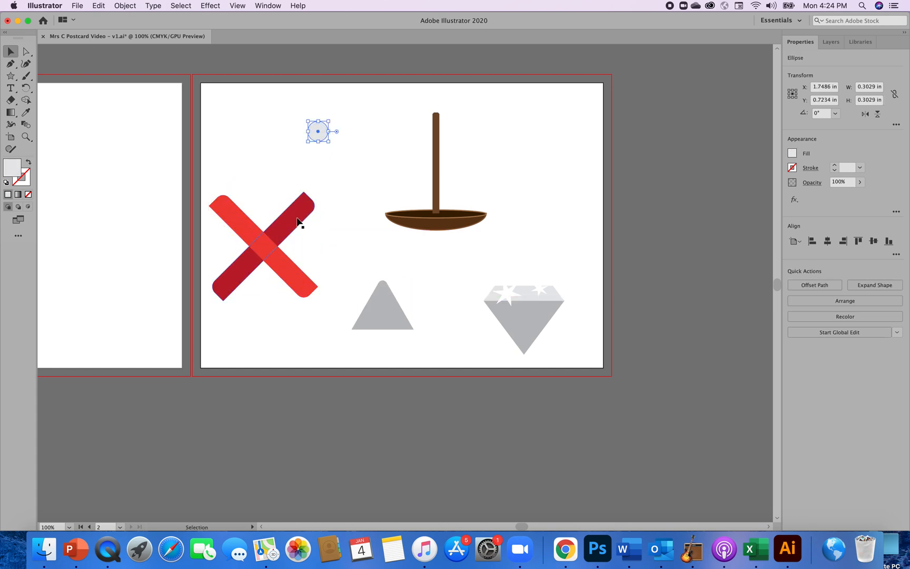
drag(294, 222, 317, 207)
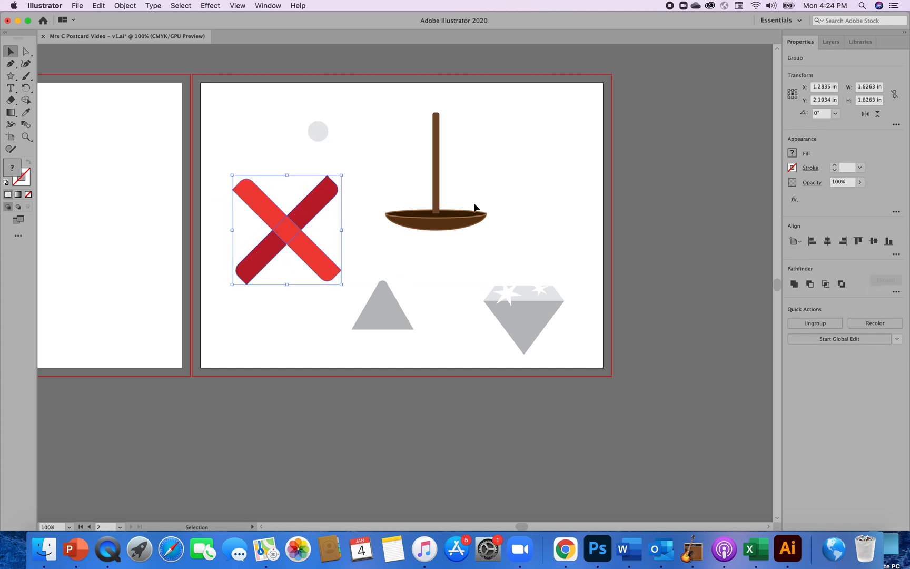
click(531, 197)
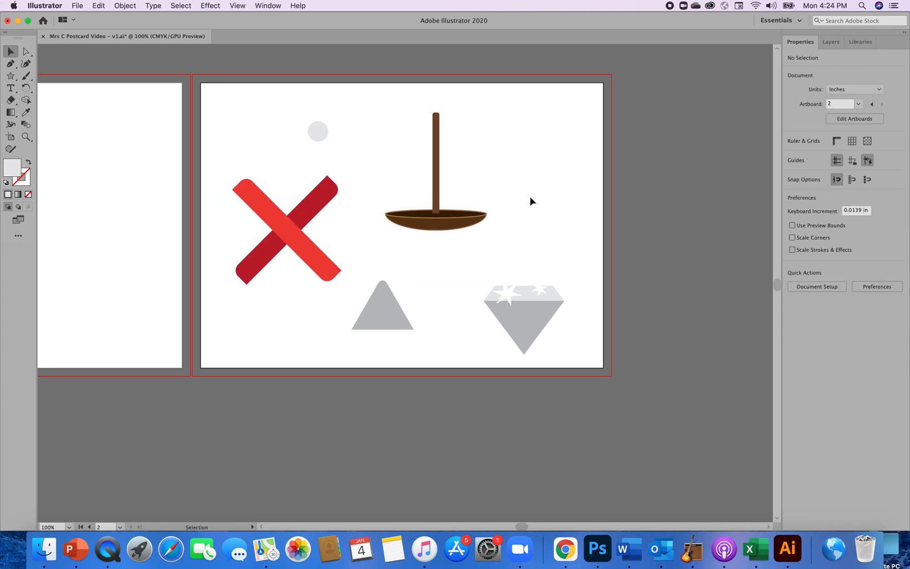